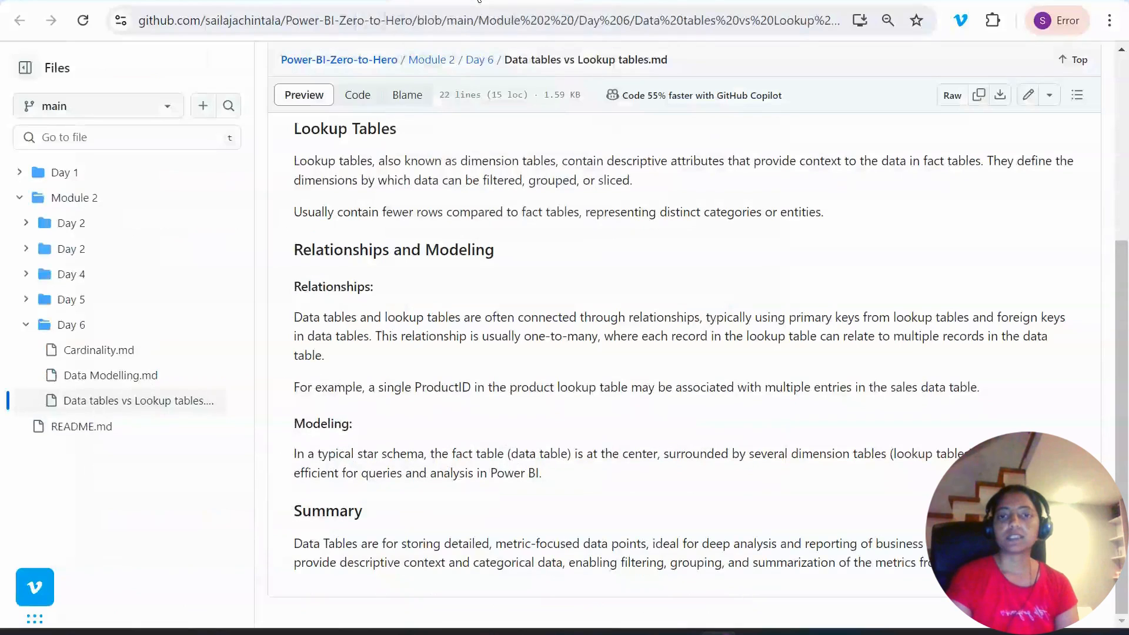
- Switch to Power BI Desktop, add a new model layout, and place the Orders table on it with a slightly taller card
scroll(553, 287, "up", 5)
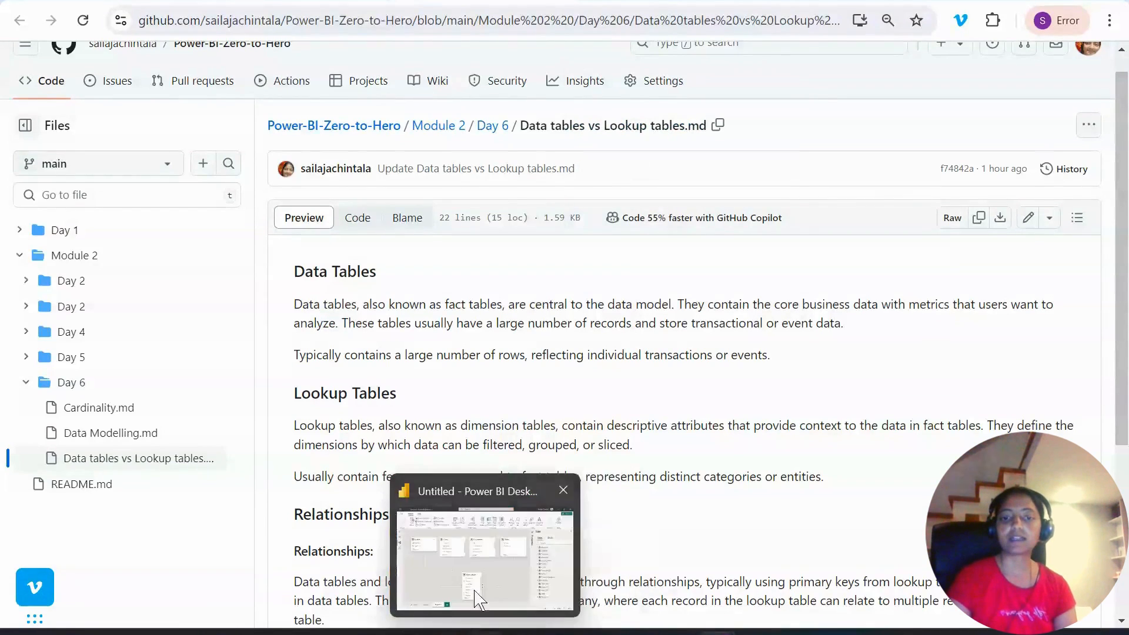
left_click(483, 507)
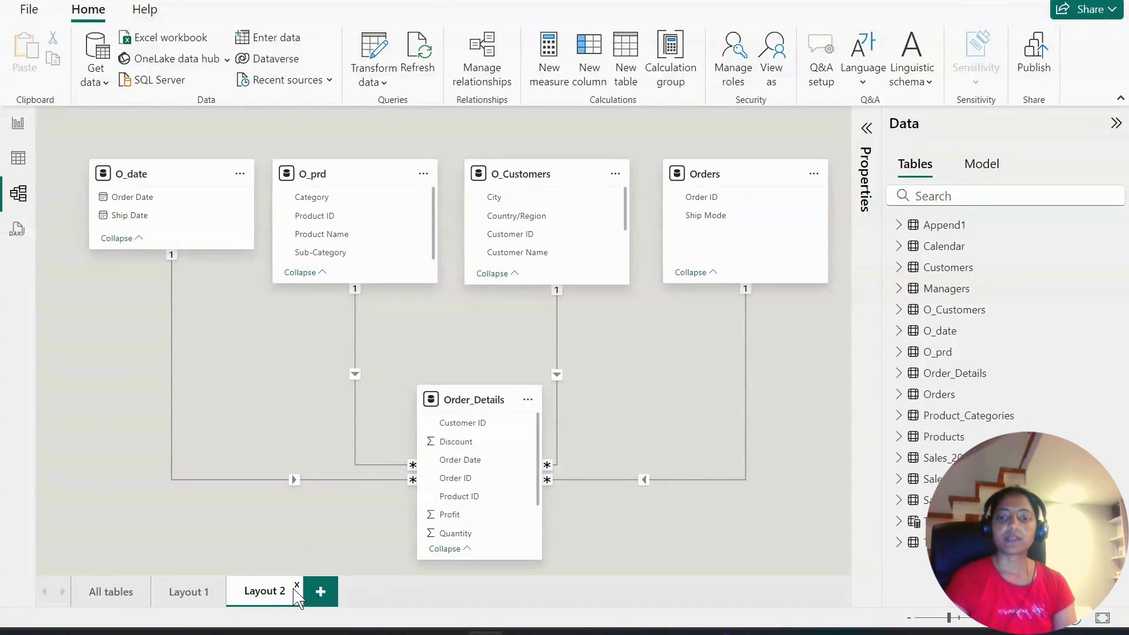
left_click(320, 591)
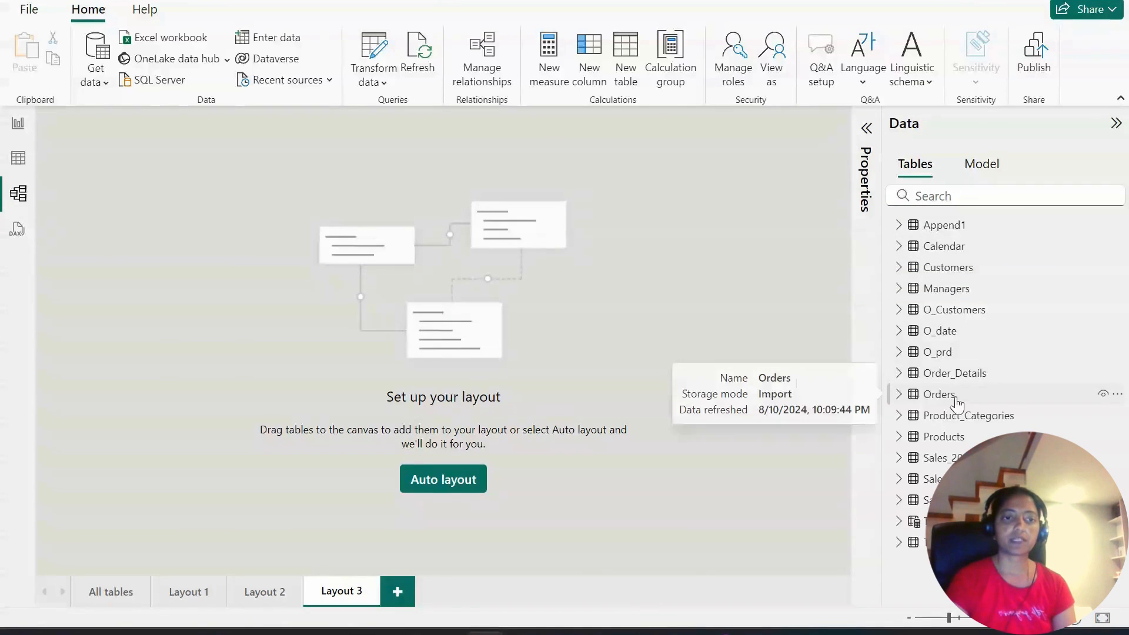
left_click_drag(956, 406, 509, 316)
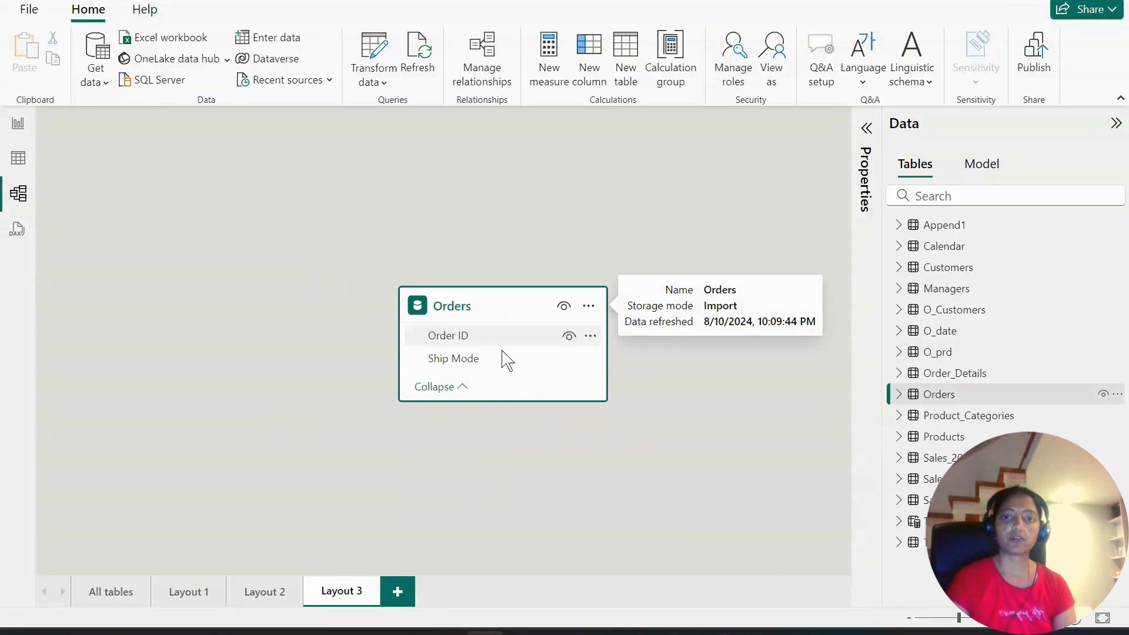
left_click_drag(497, 401, 522, 433)
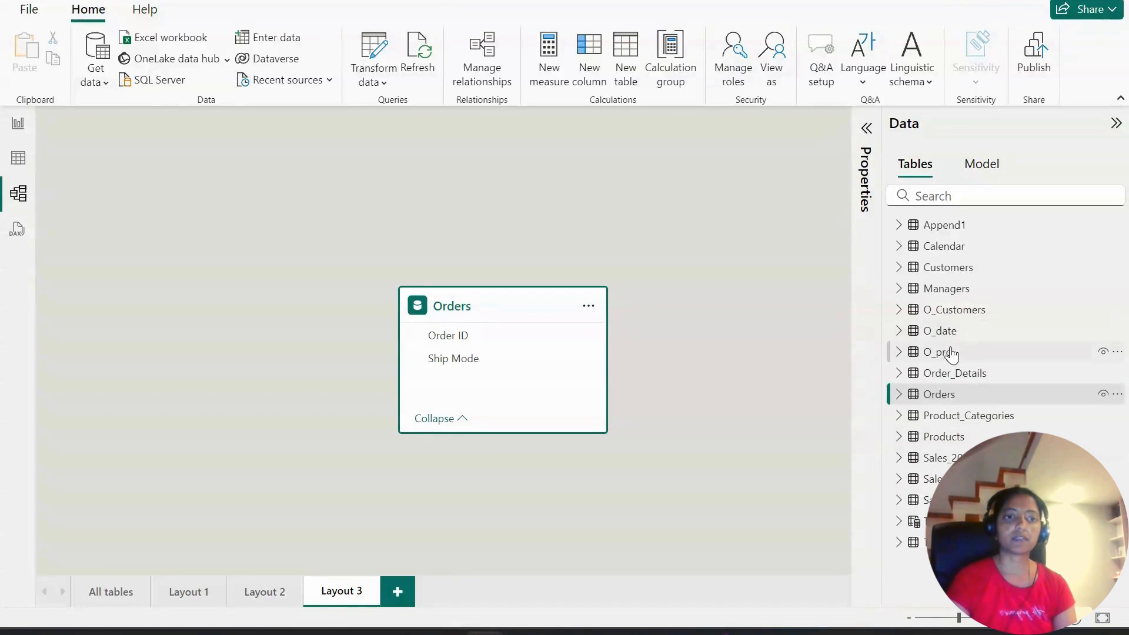
- Add the Order_Details table to the layout and arrange it side by side with Orders near the canvas's upper area
left_click_drag(955, 373, 761, 307)
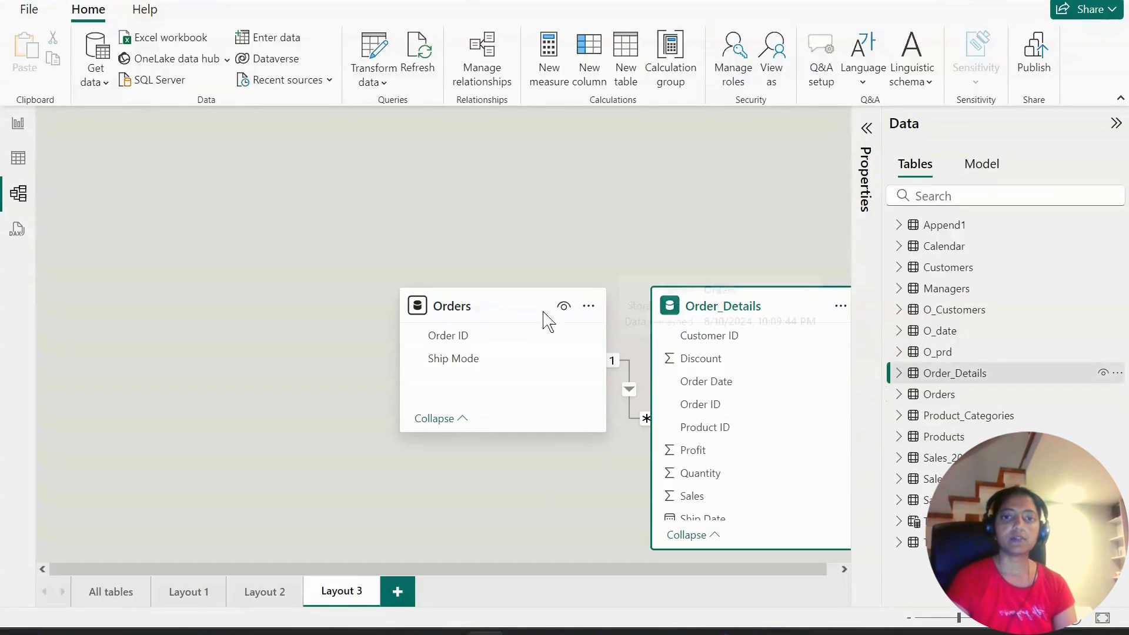
left_click_drag(532, 317, 325, 220)
left_click_drag(732, 302, 611, 189)
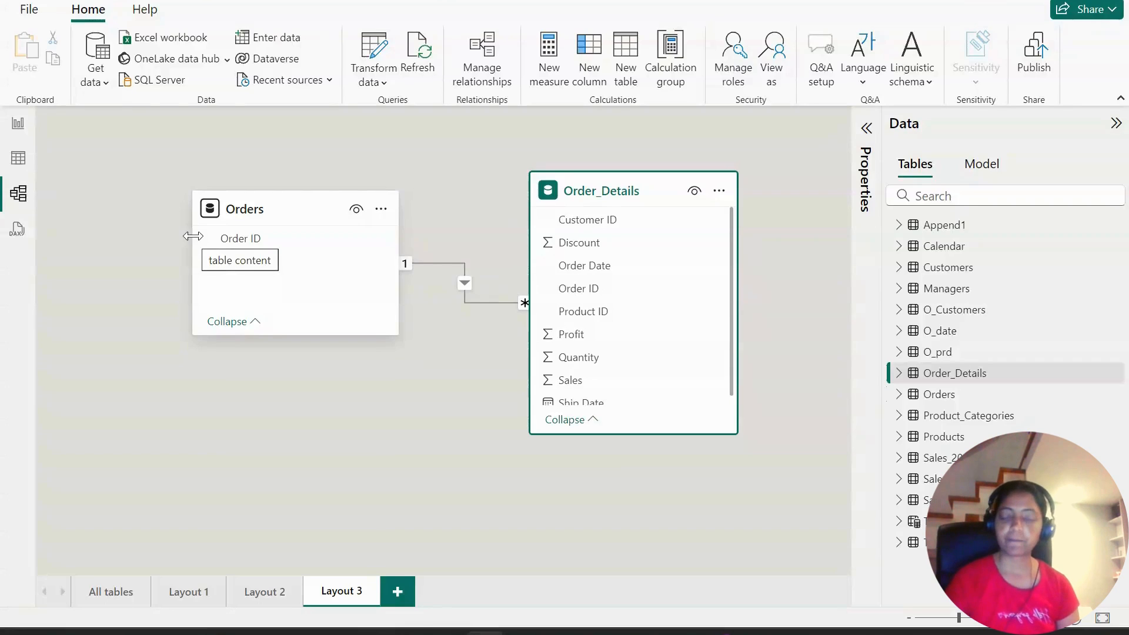
- Switch to the GitHub notes in Chrome and review the data tables, lookup tables, and relationships and modeling sections
mouse_move(676, 632)
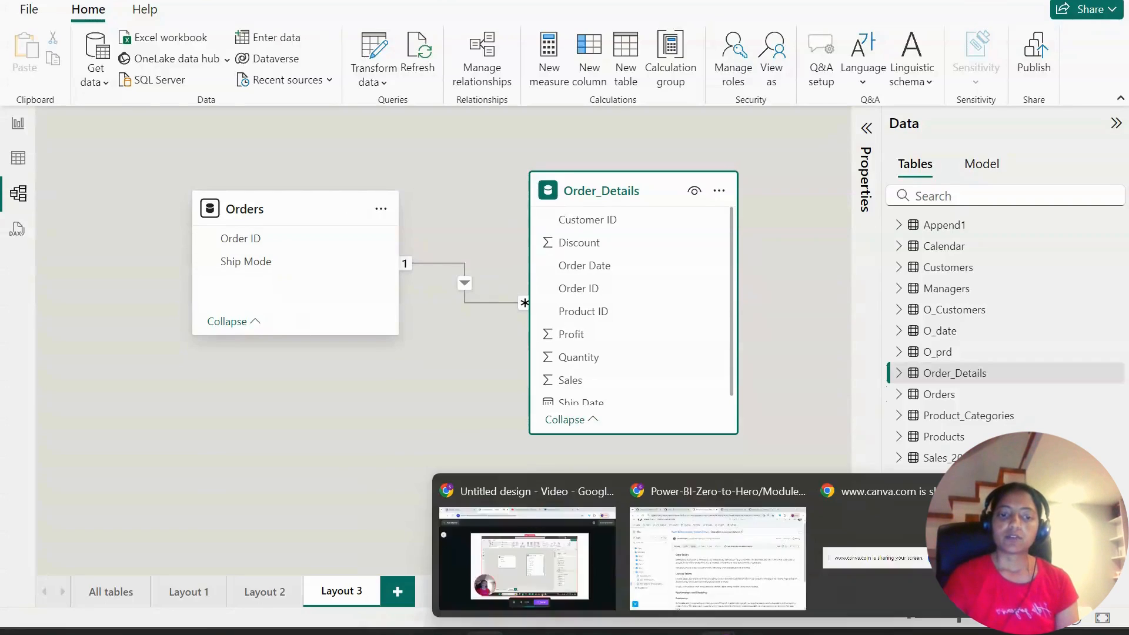
left_click(684, 571)
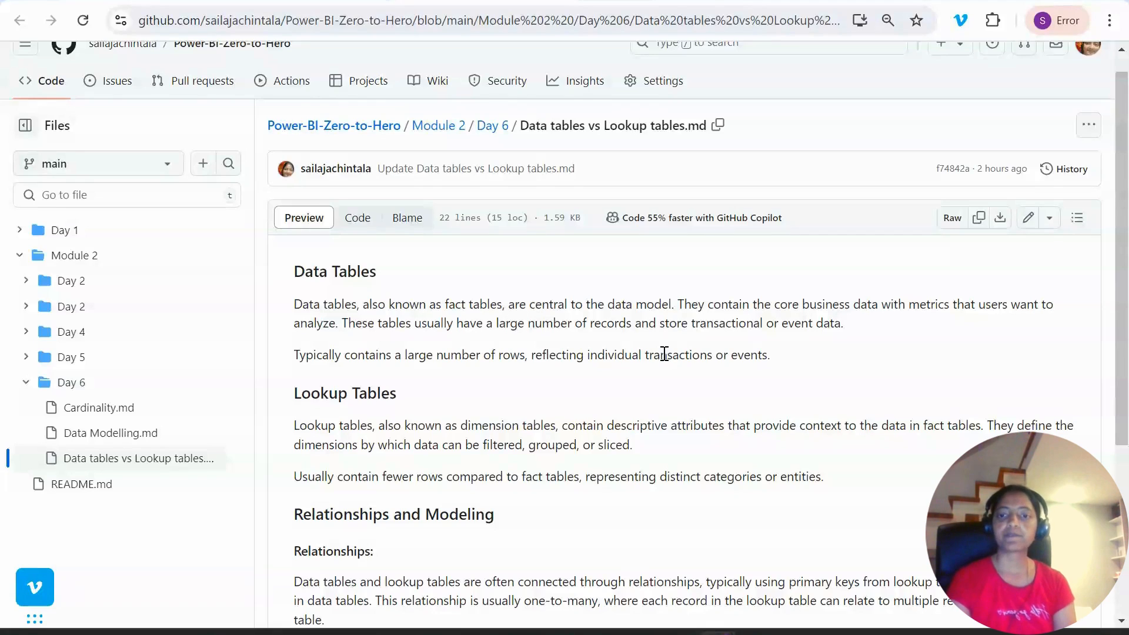
scroll(667, 373, "down", 1)
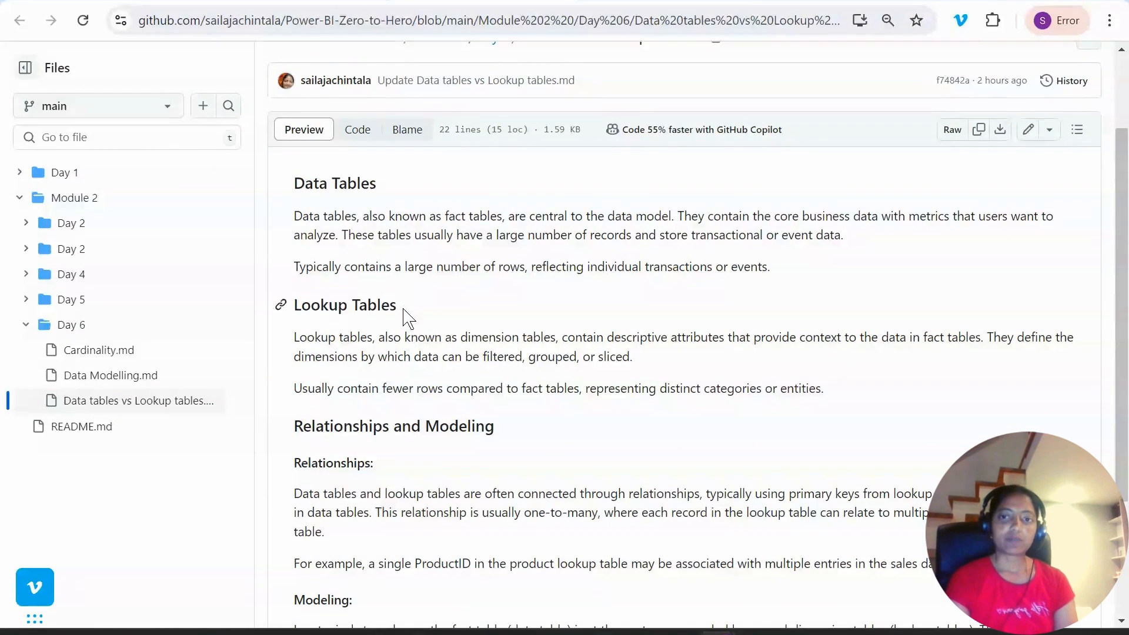
scroll(407, 318, "down", 3)
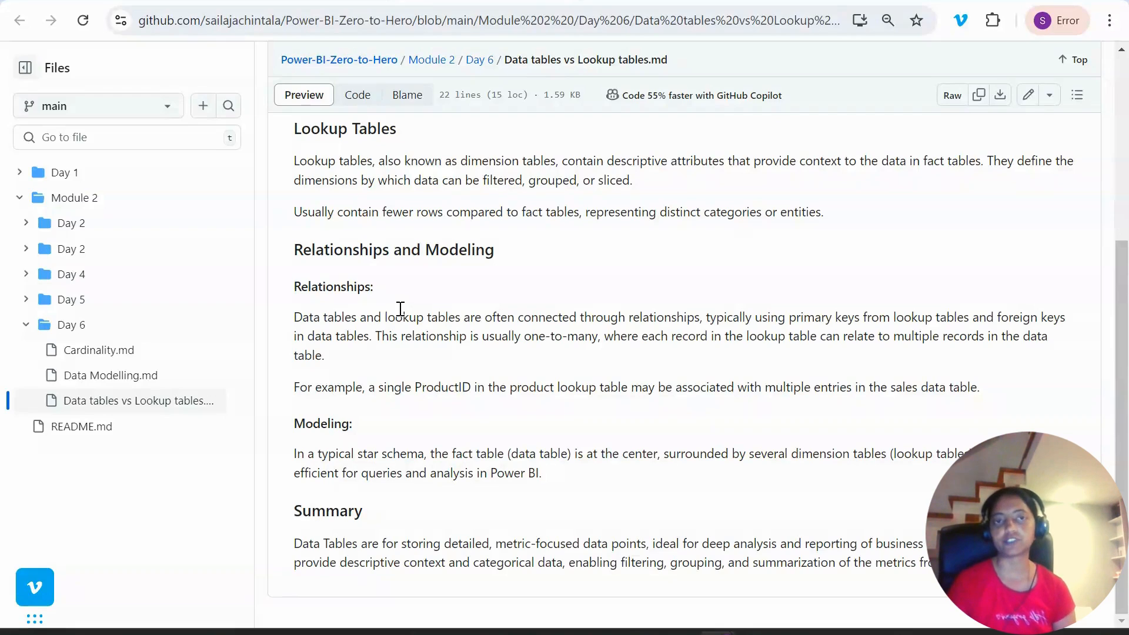
- Switch to Power BI Desktop and delete the relationship between the Orders and Order_Details tables
mouse_move(464, 625)
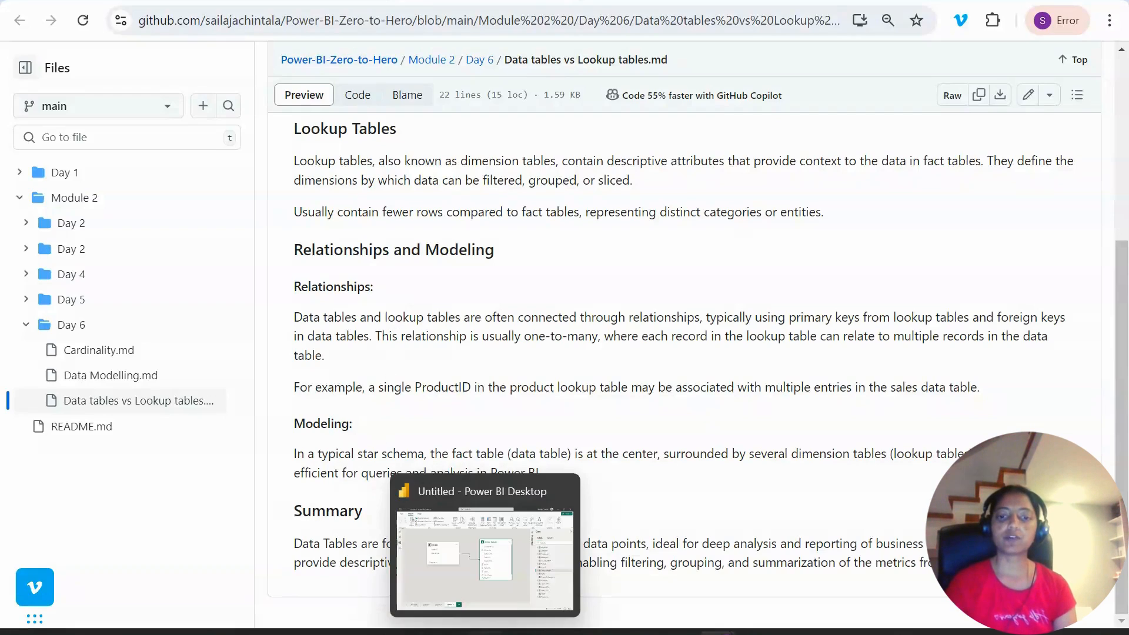
left_click(467, 575)
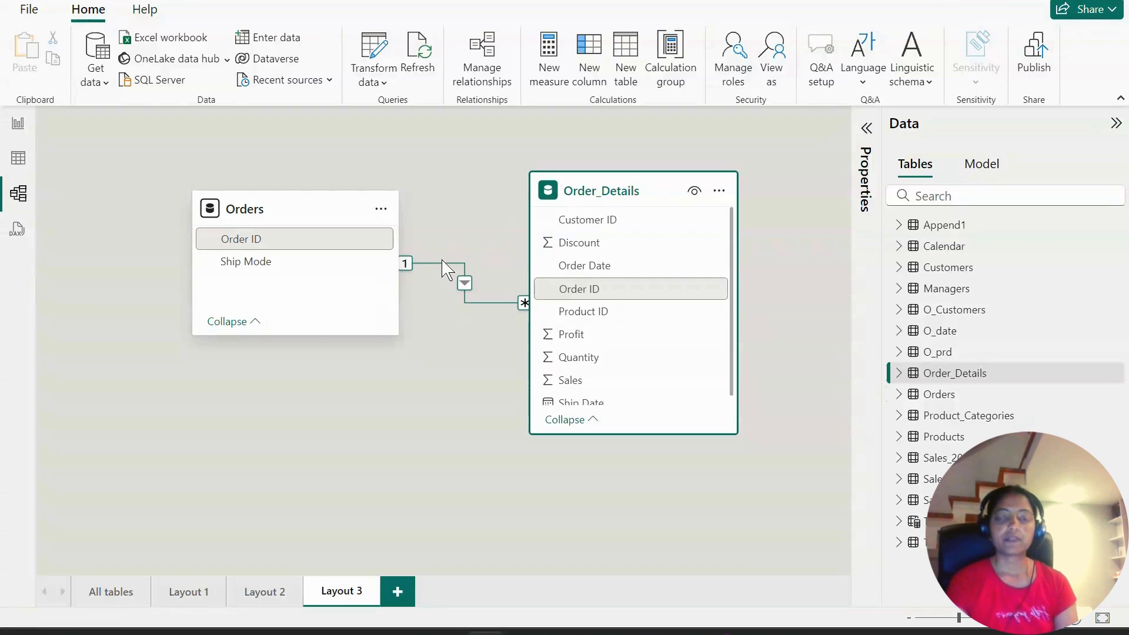
mouse_move(282, 247)
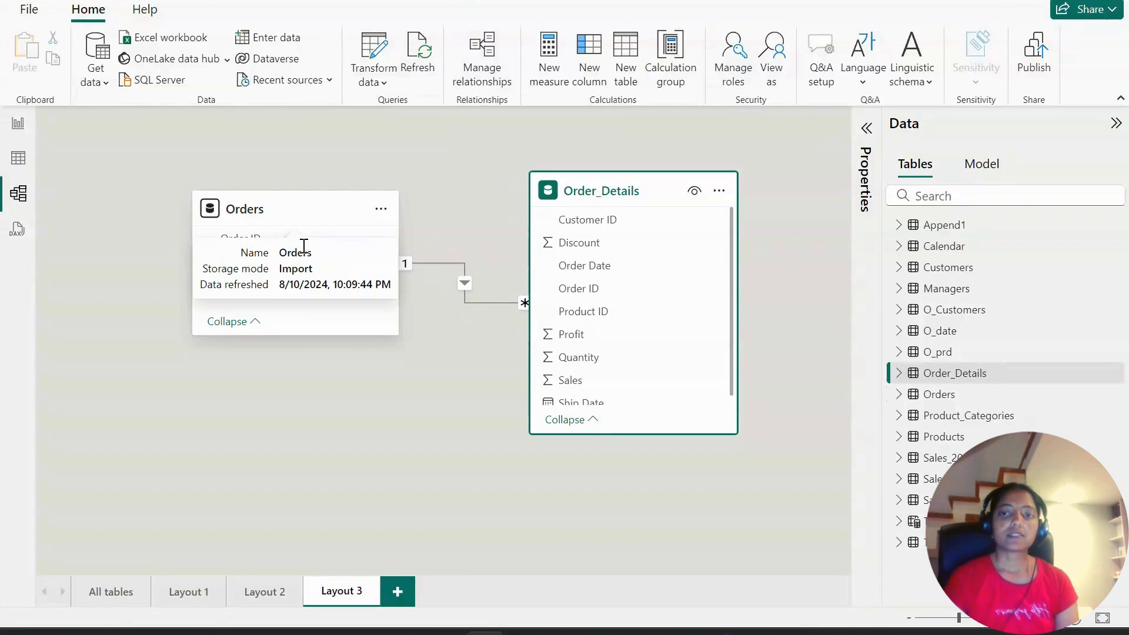
left_click(444, 275)
right_click(444, 274)
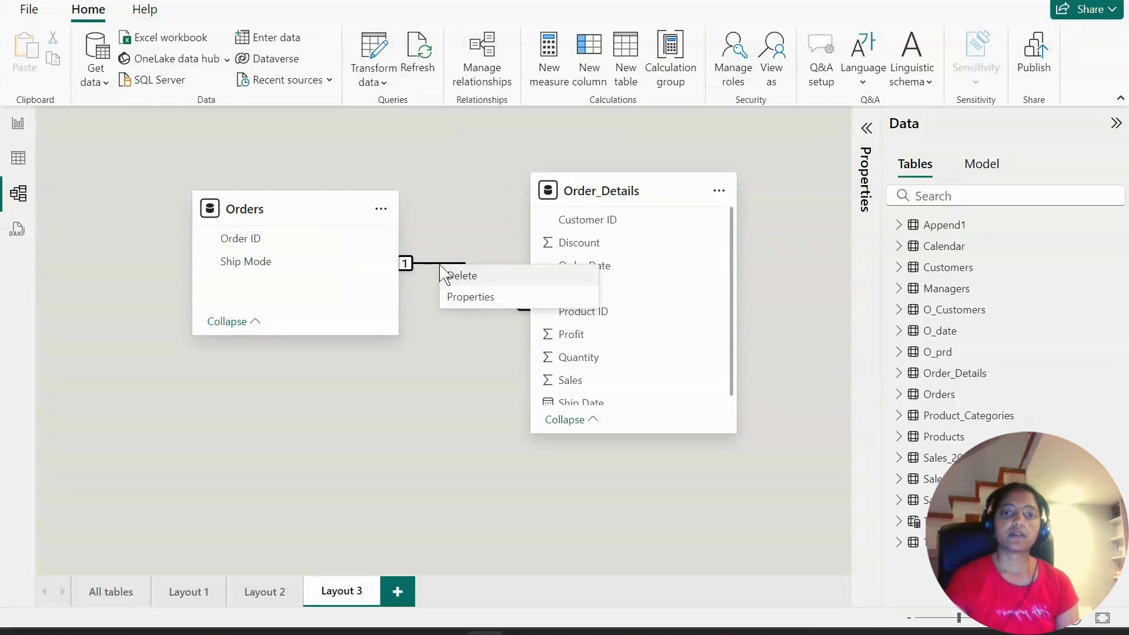
left_click(451, 276)
left_click(669, 352)
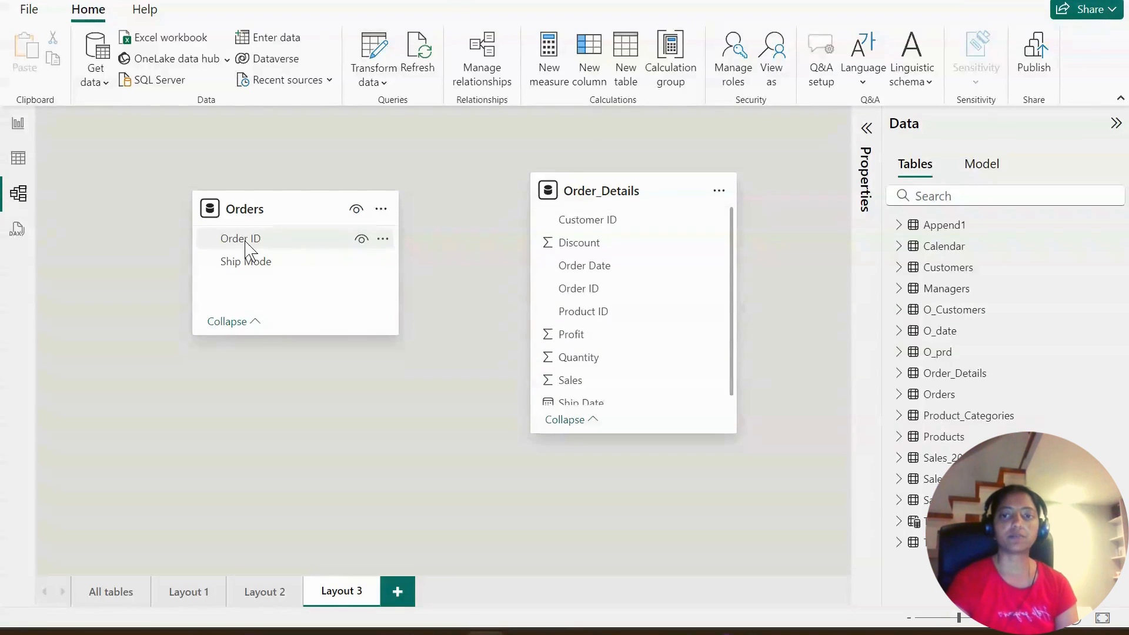
- Create an active one-to-many relationship from Orders to Order_Details on Order ID, with Single cross-filter direction
left_click_drag(246, 241, 583, 292)
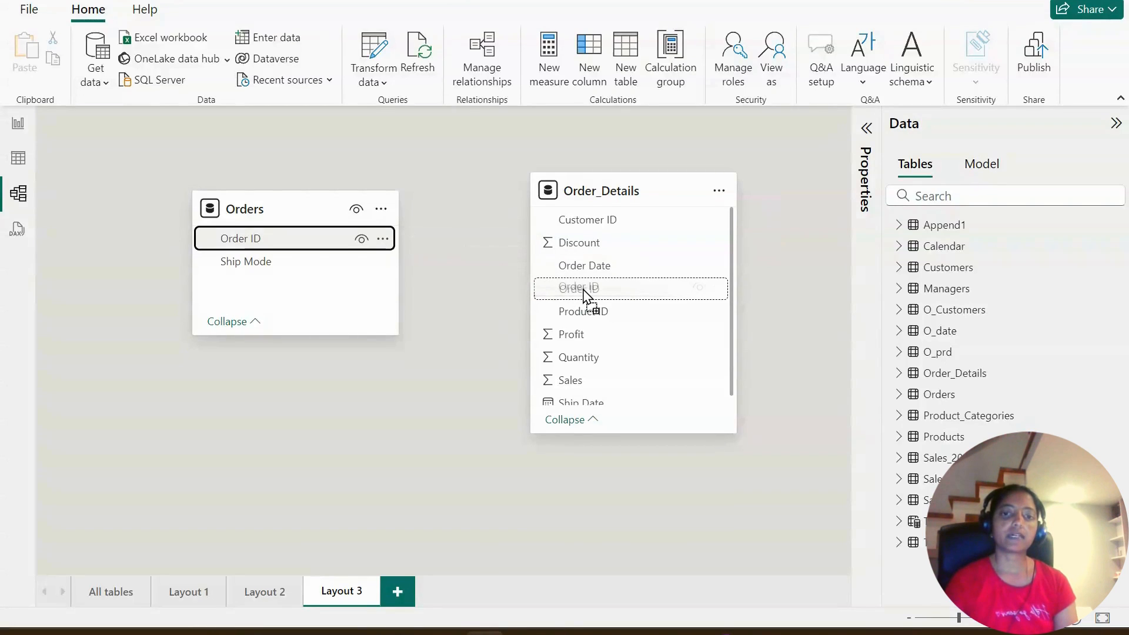
left_click_drag(584, 292, 584, 293)
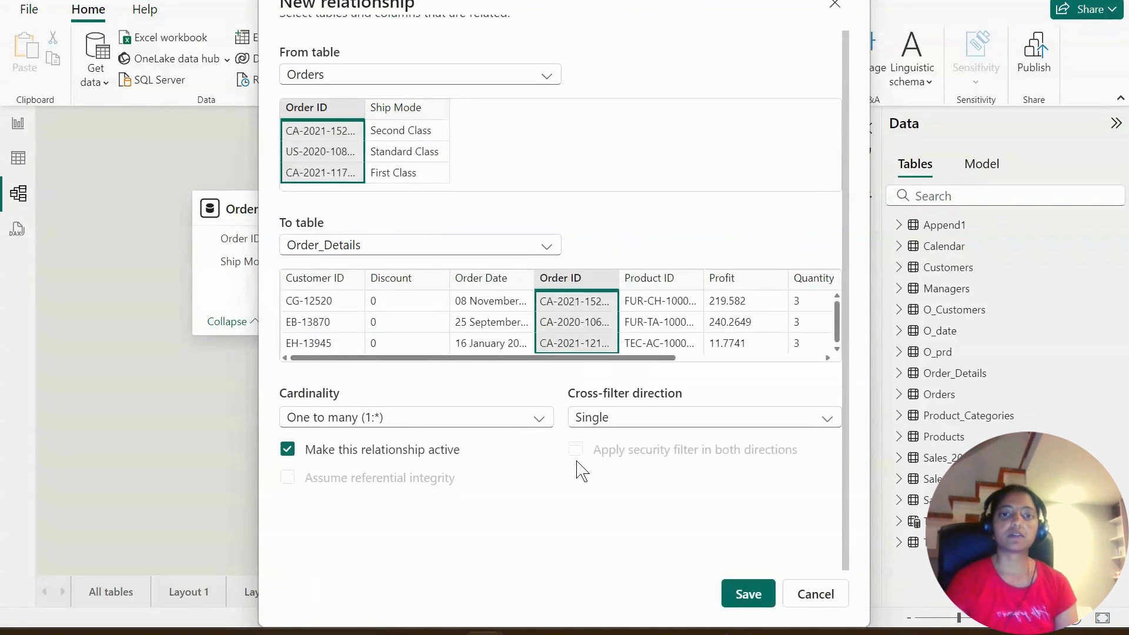
scroll(551, 490, "up", 1)
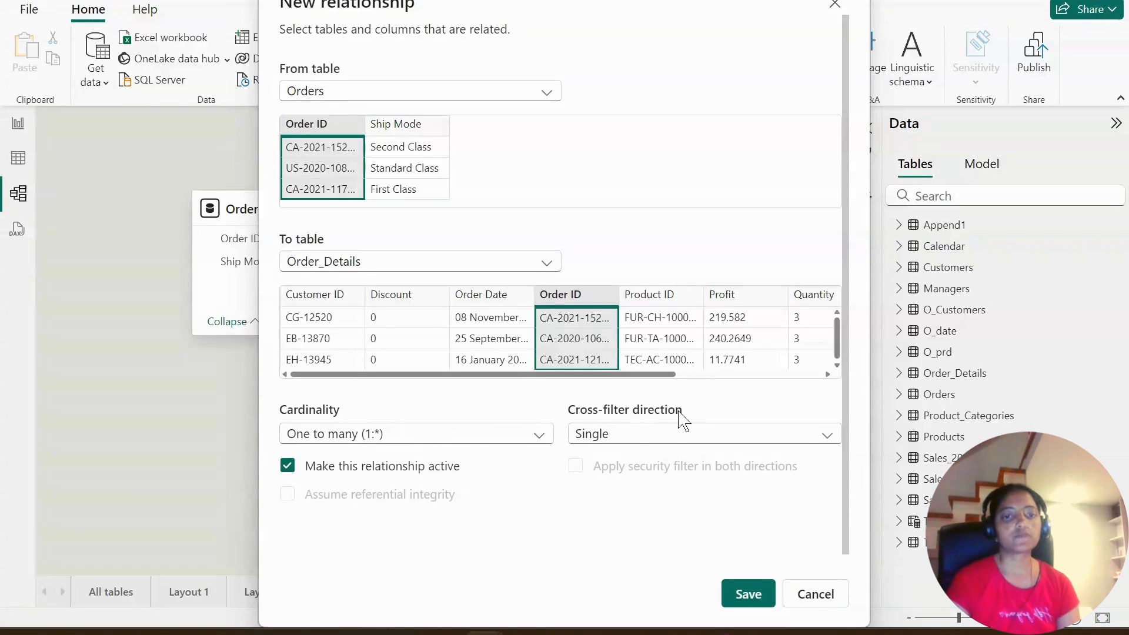
left_click(643, 442)
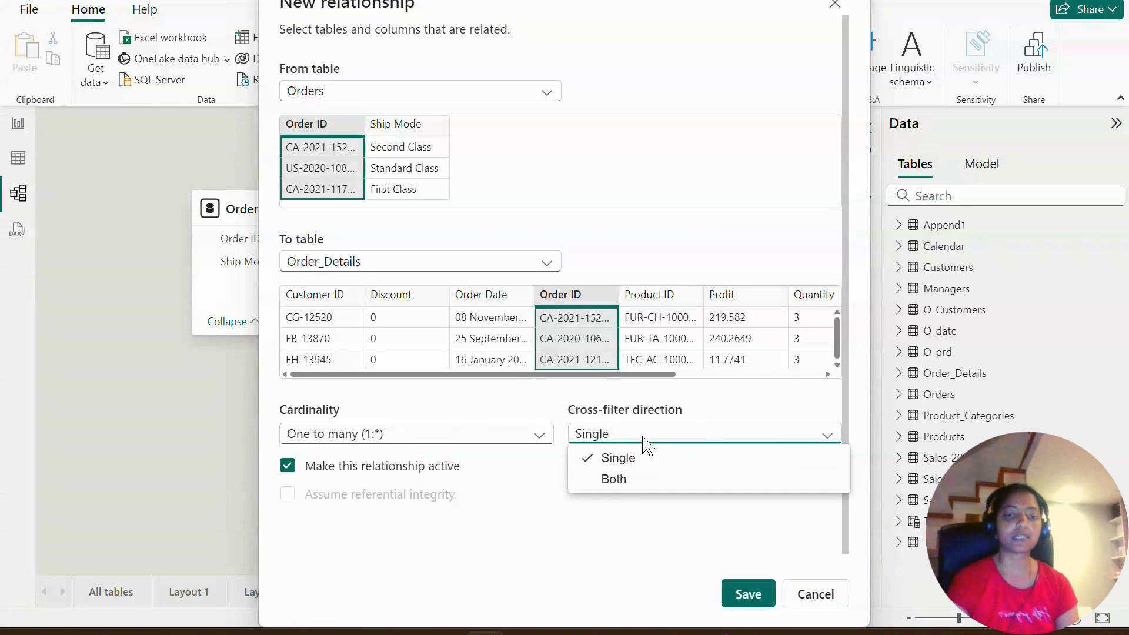
left_click(724, 419)
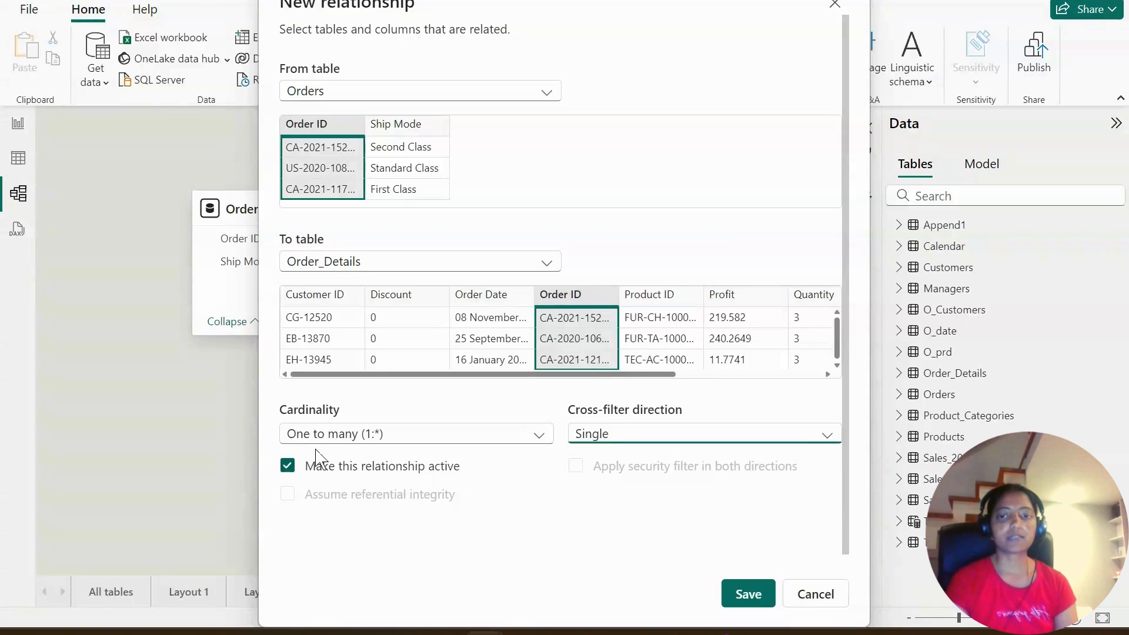
left_click(749, 597)
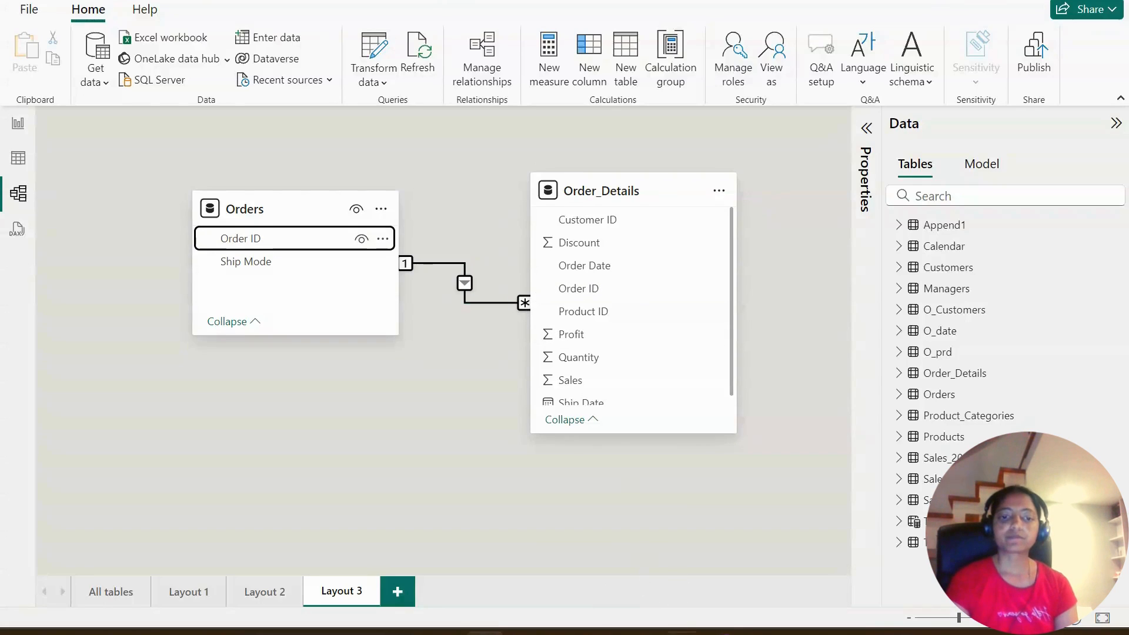
- Switch to the GitHub notes in Chrome and review Data Modelling.md on dimensional modelling and the star and snowflake schemas
mouse_move(717, 633)
left_click(718, 556)
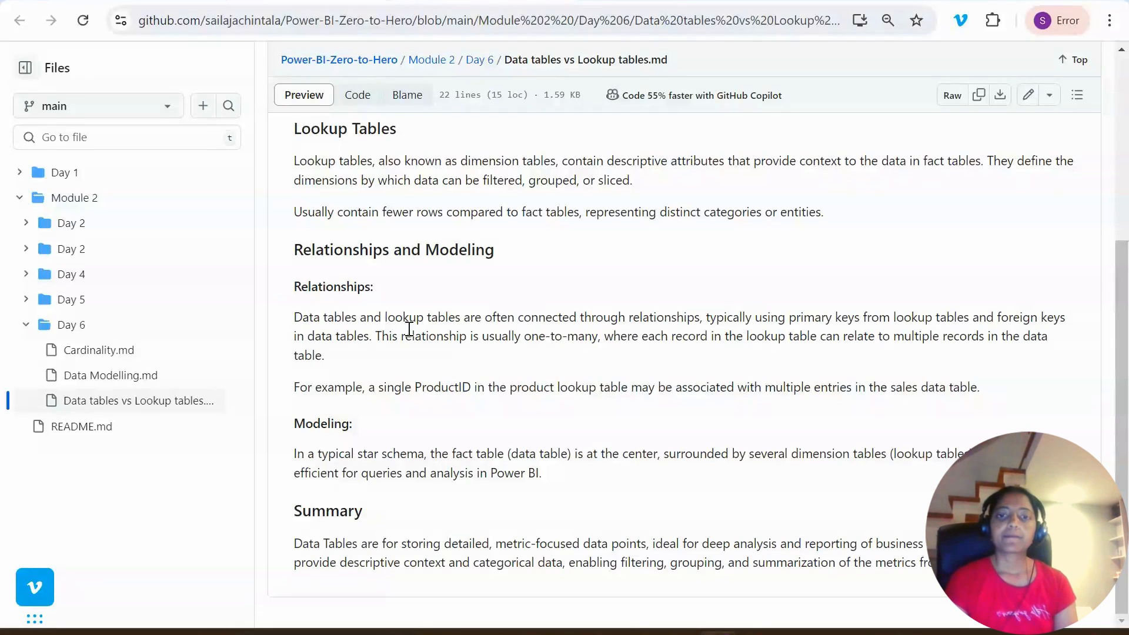
left_click(667, 2)
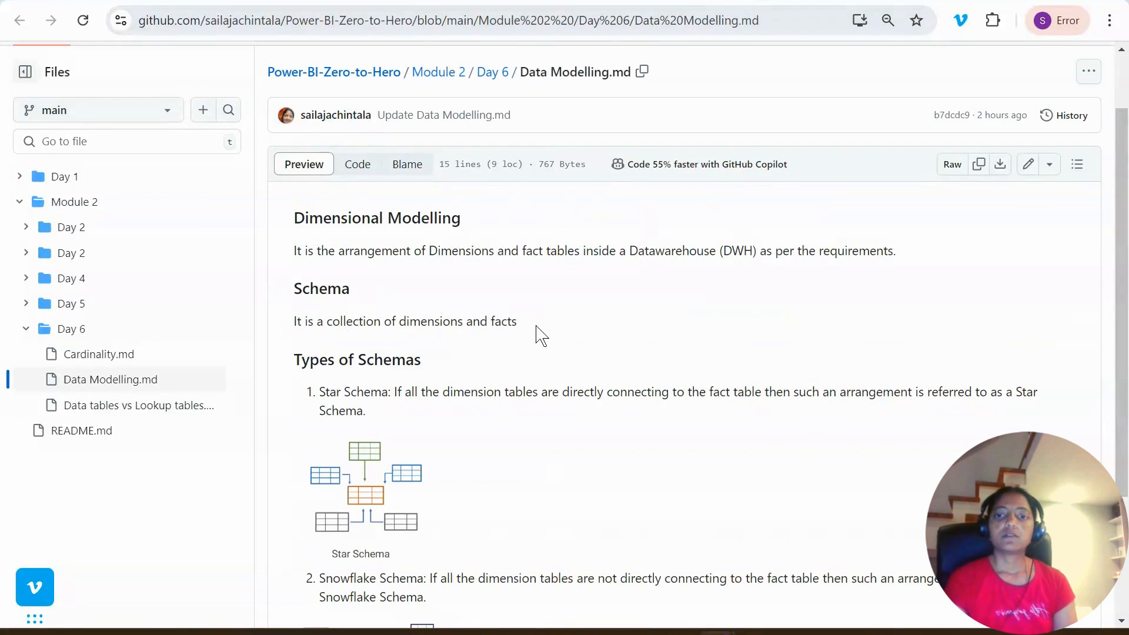
scroll(536, 333, "down", 2)
scroll(553, 453, "down", 2)
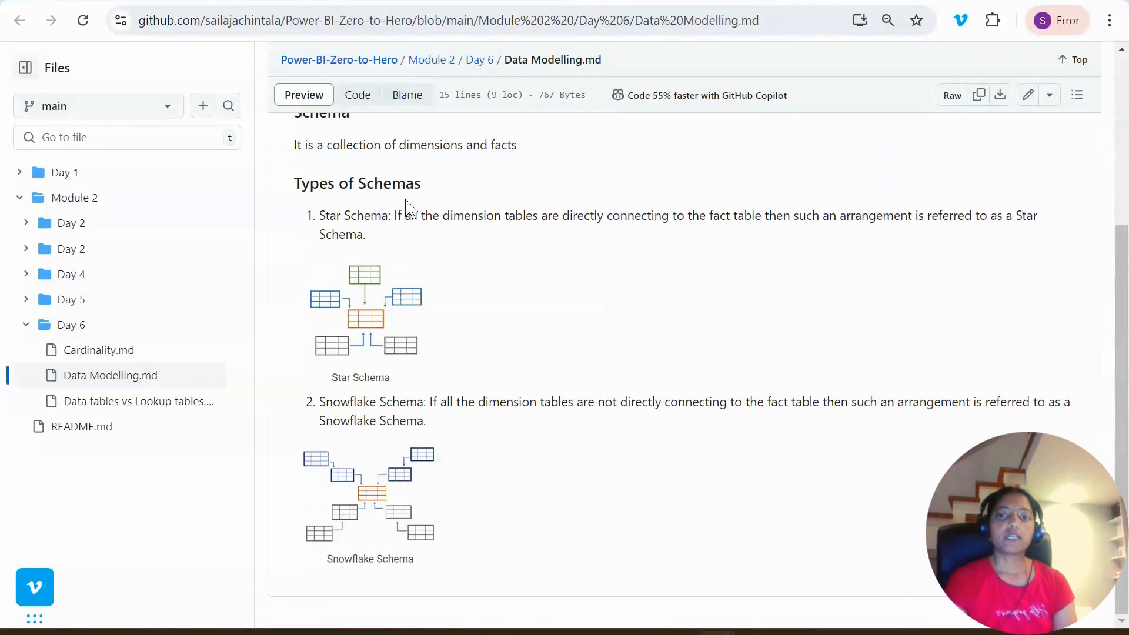
scroll(602, 377, "up", 3)
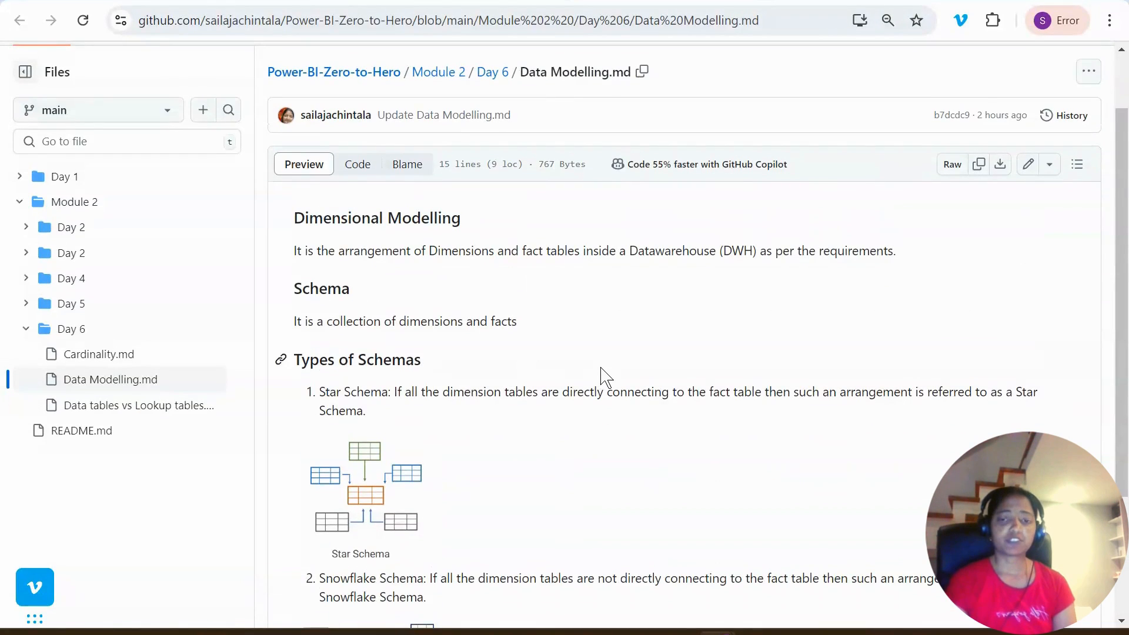
scroll(599, 379, "down", 3)
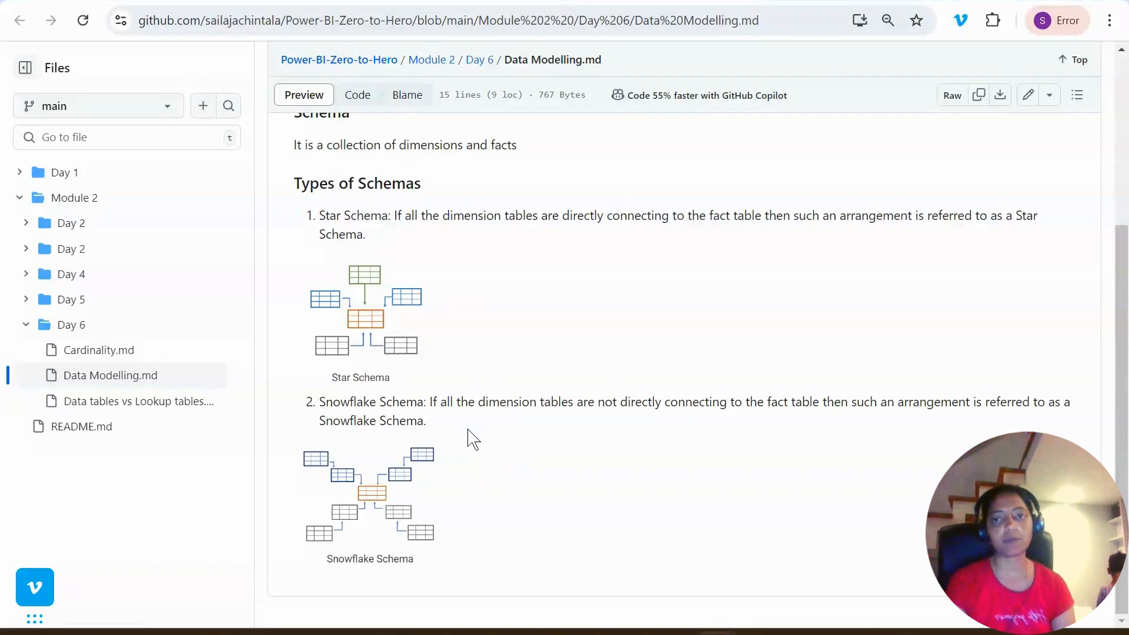
scroll(506, 443, "up", 5)
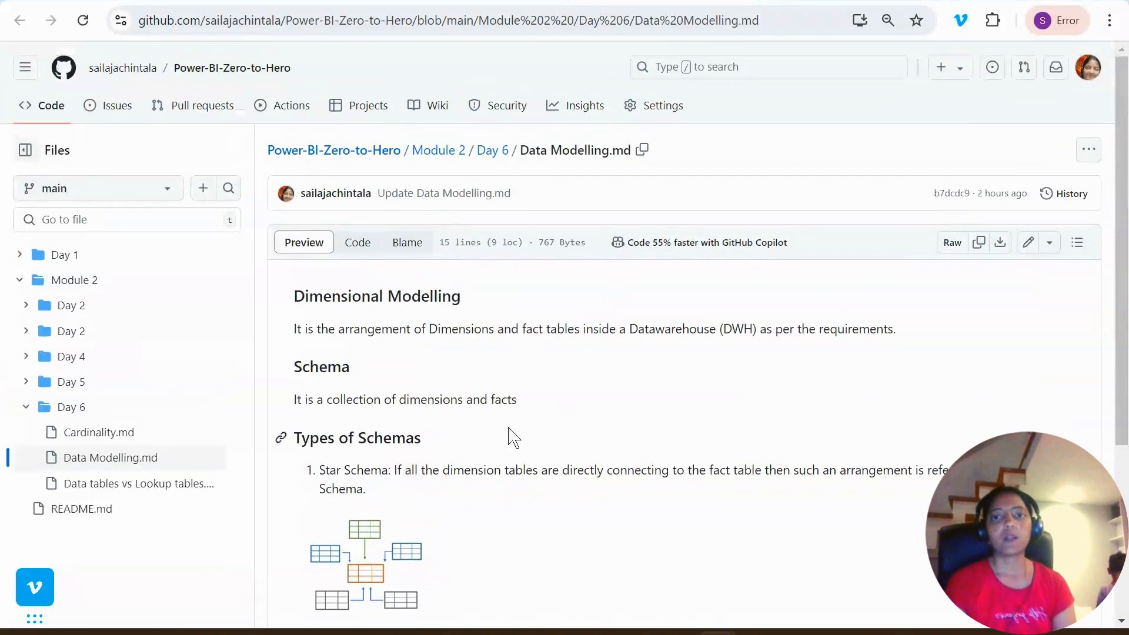
- Open the Cardinality.md notes and review the definitions of the four cardinality types
left_click(816, 1)
scroll(500, 421, "down", 1)
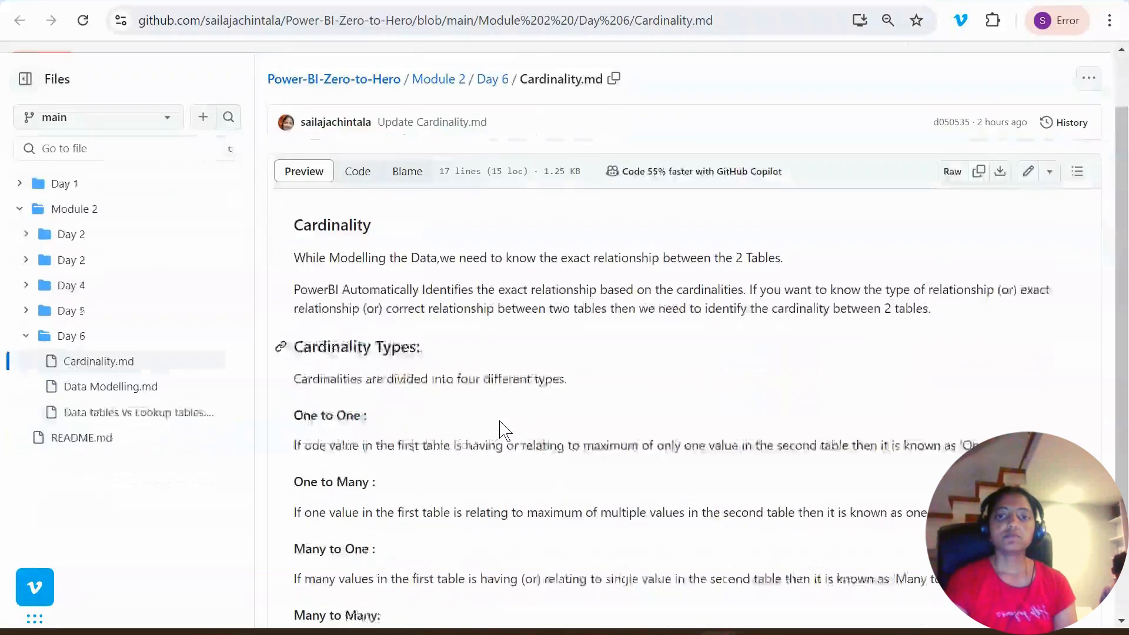
scroll(499, 423, "down", 2)
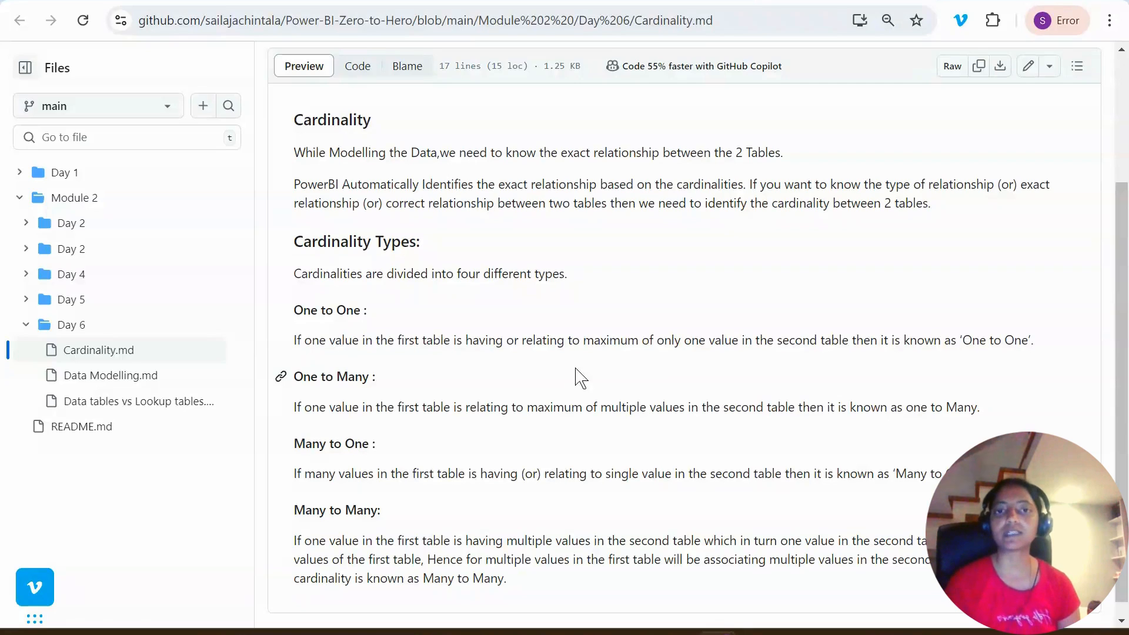
- Open the Power-BI-Zero-to-Hero README and highlight Module-2 Data Modelling topics, including "Relationships vs. Merged Tables"
left_click(314, 0)
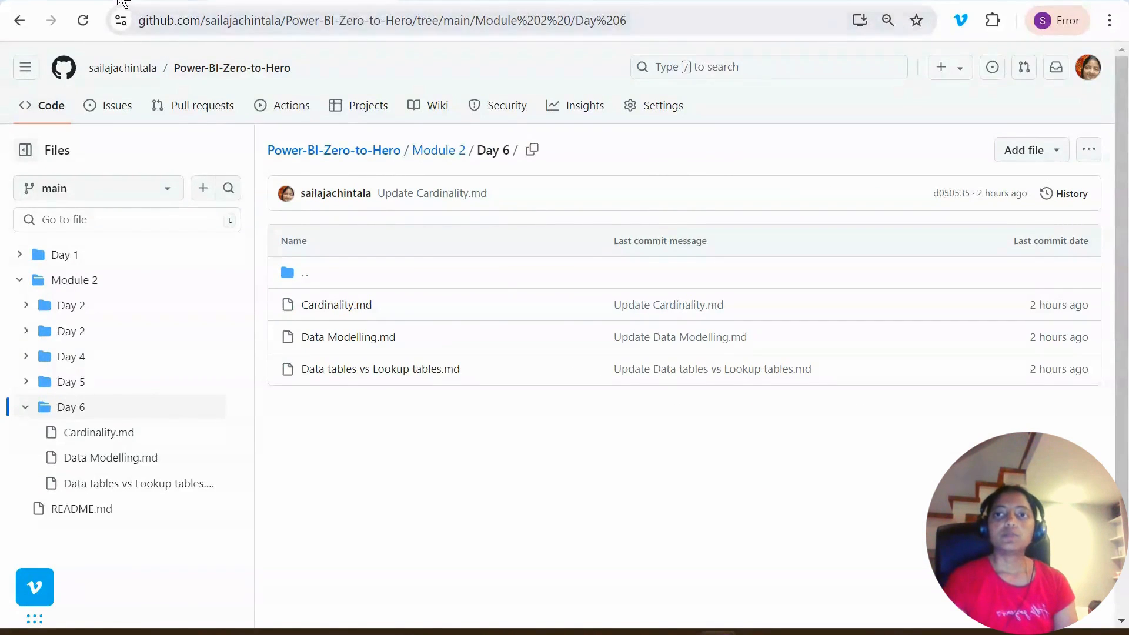
left_click(128, 5)
scroll(580, 474, "down", 1)
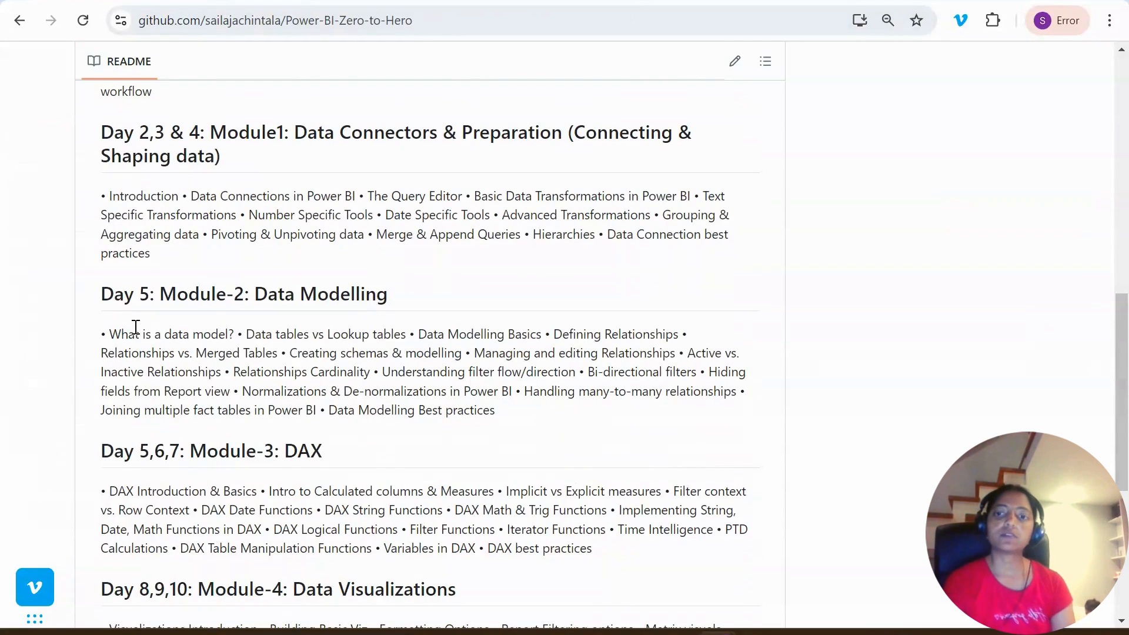
scroll(127, 323, "down", 1)
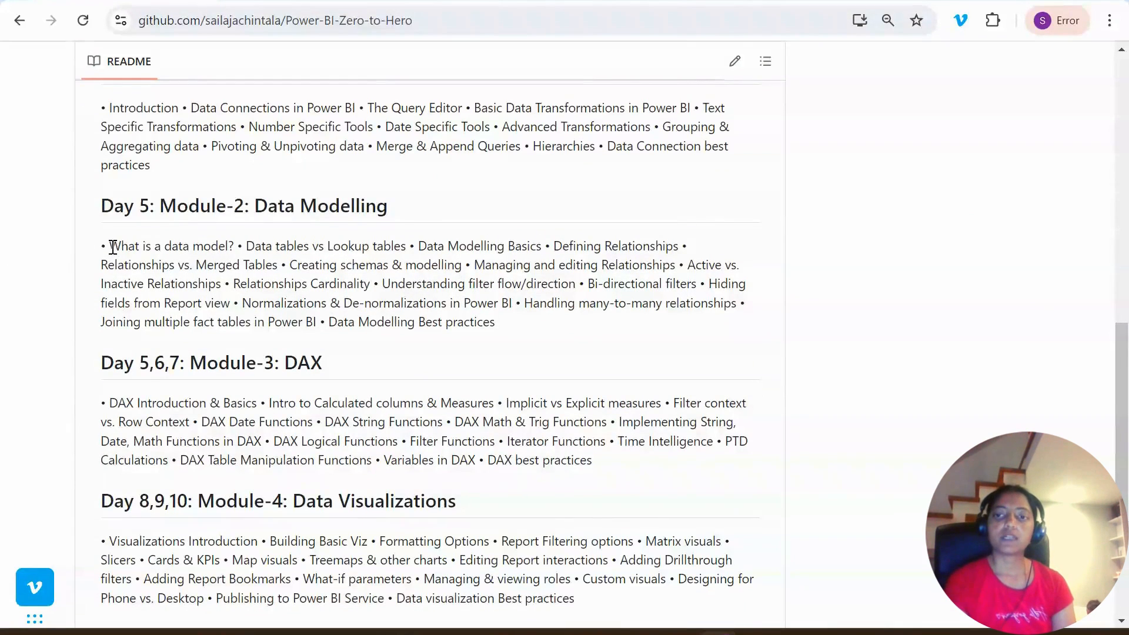
left_click_drag(110, 246, 285, 250)
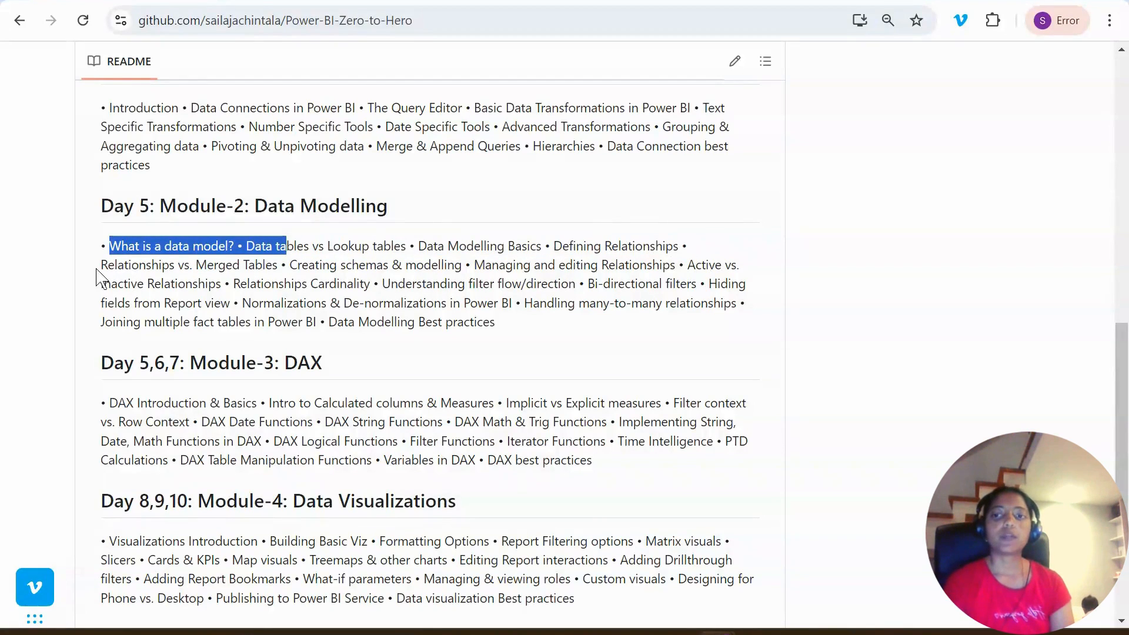
left_click_drag(101, 267, 279, 265)
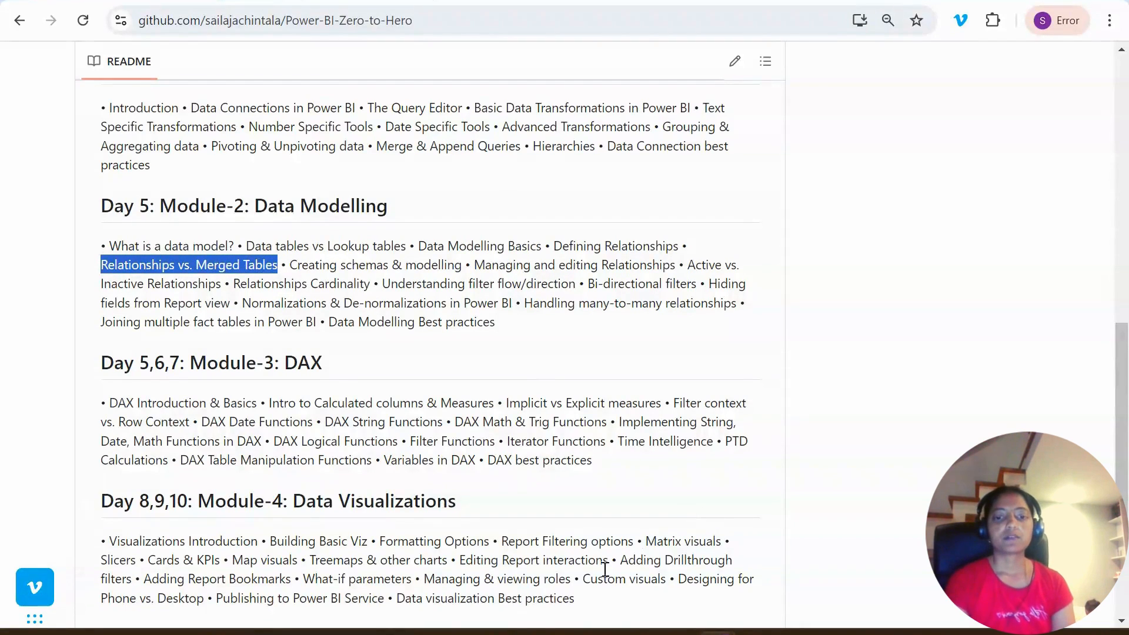
- Switch to Power BI Desktop, open the Power Query Editor and compare the Order_Details and Orders queries
left_click(525, 632)
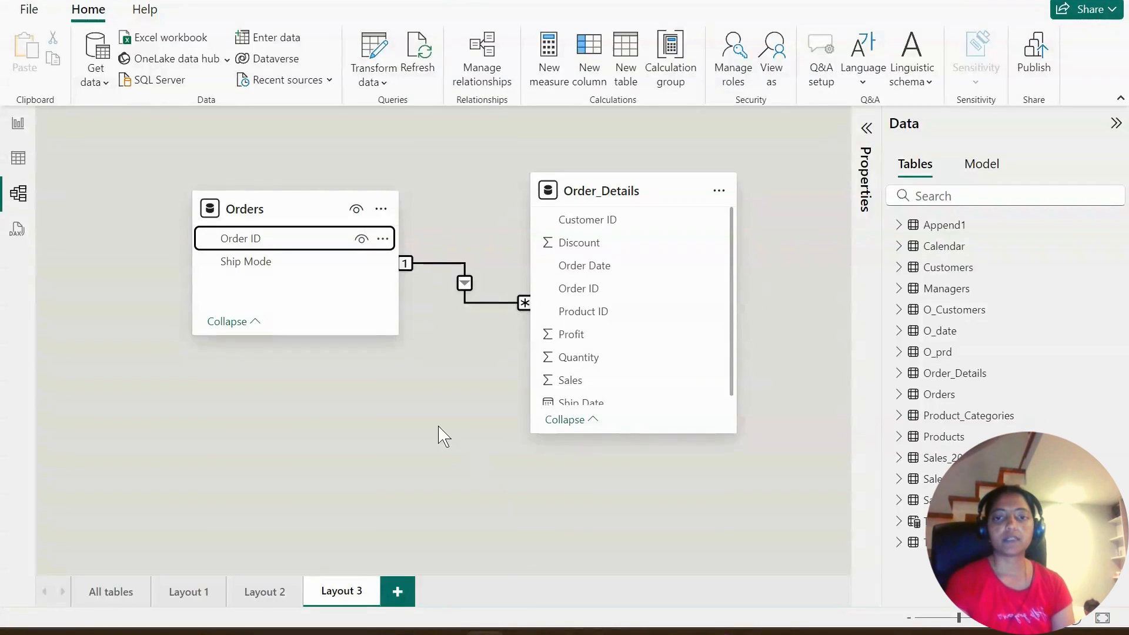
left_click(438, 426)
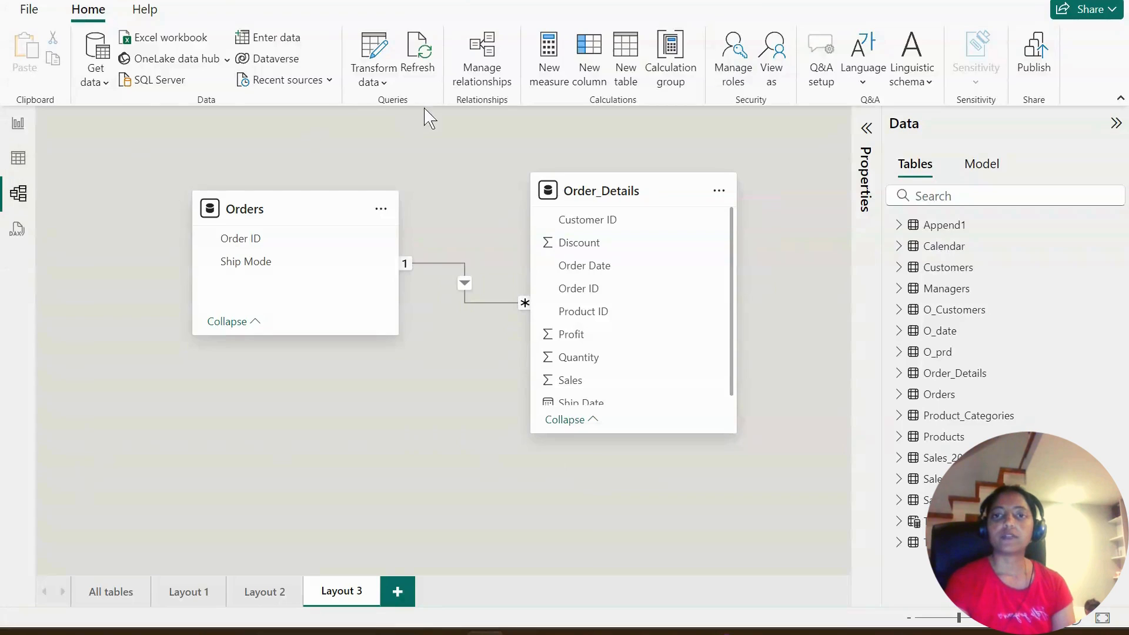
left_click(388, 87)
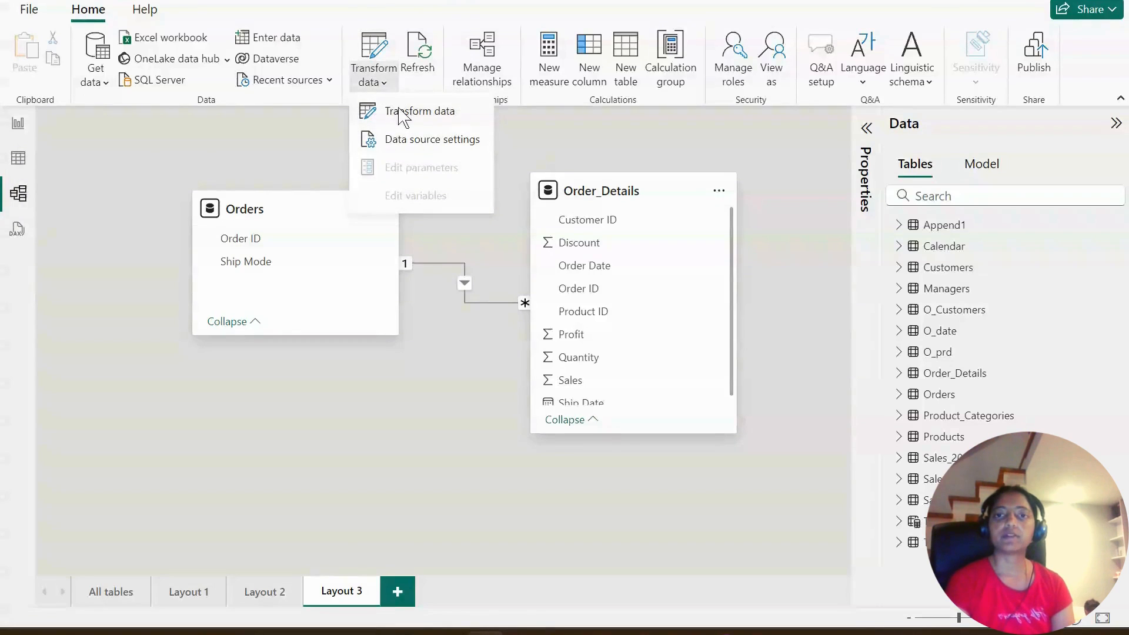
left_click(398, 113)
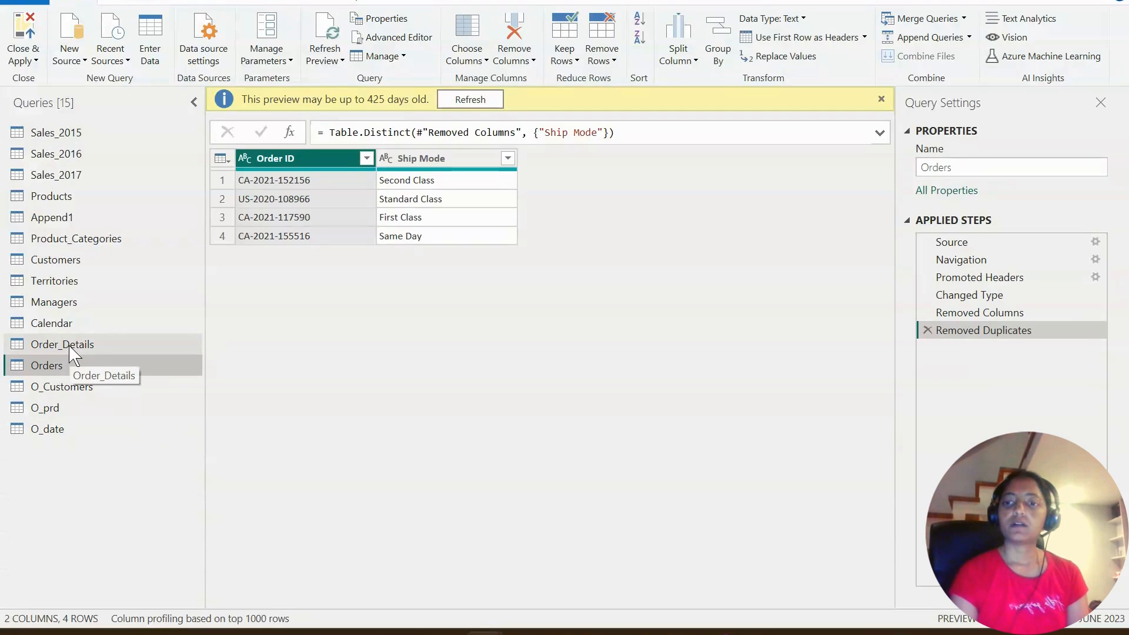
left_click(70, 347)
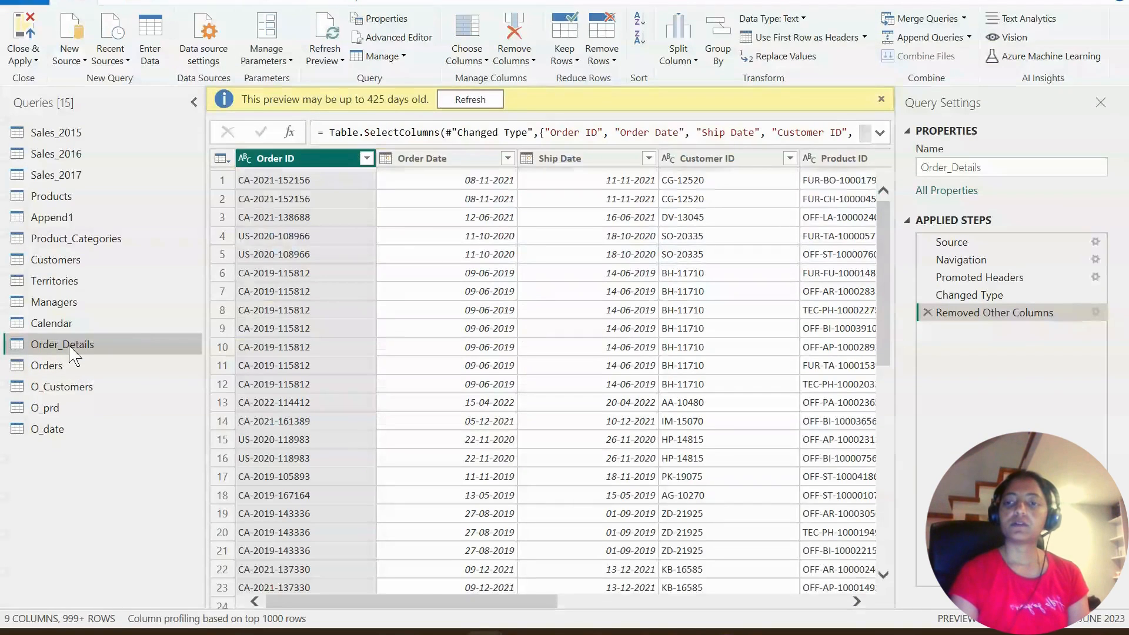
left_click(70, 368)
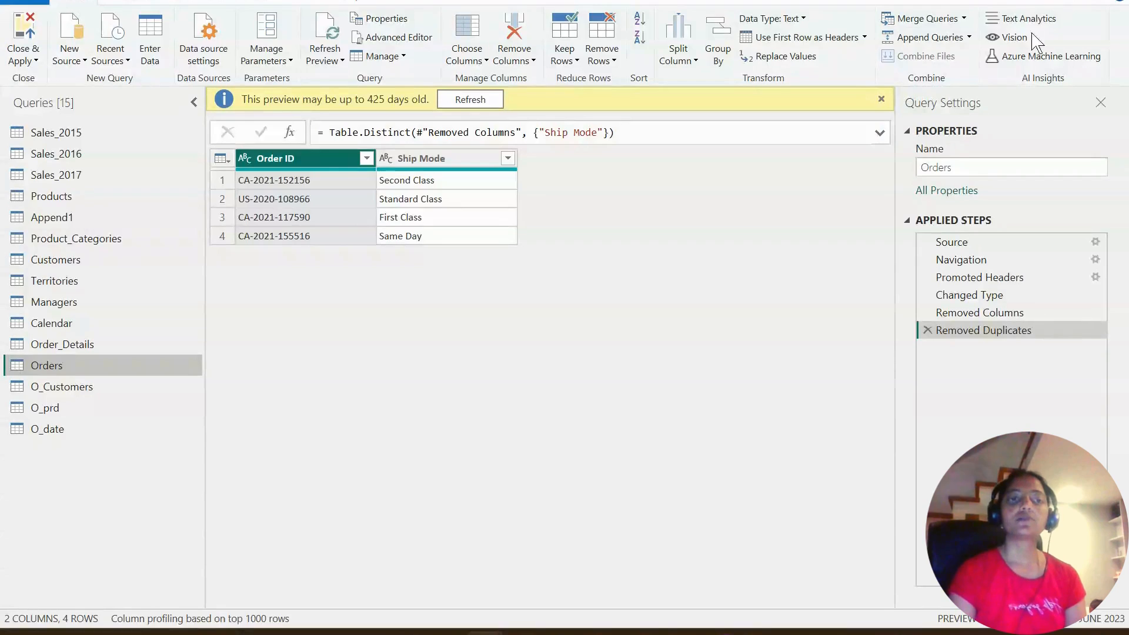
- Merge Orders with Order_Details as a new query, matching on Order ID with a Left Outer join
left_click(964, 19)
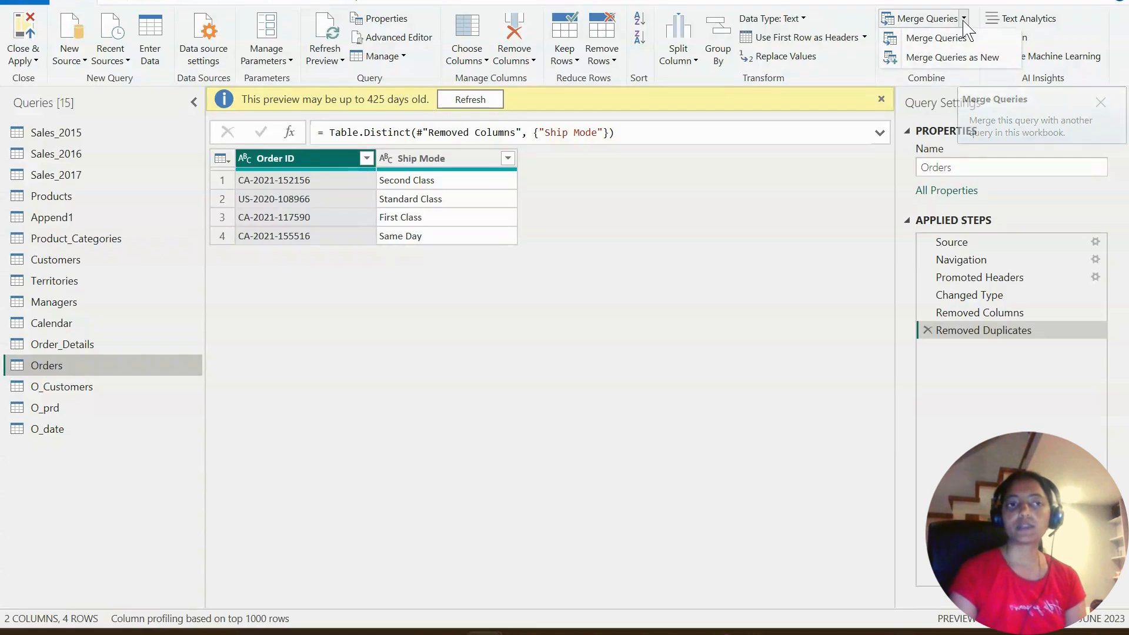
left_click(962, 59)
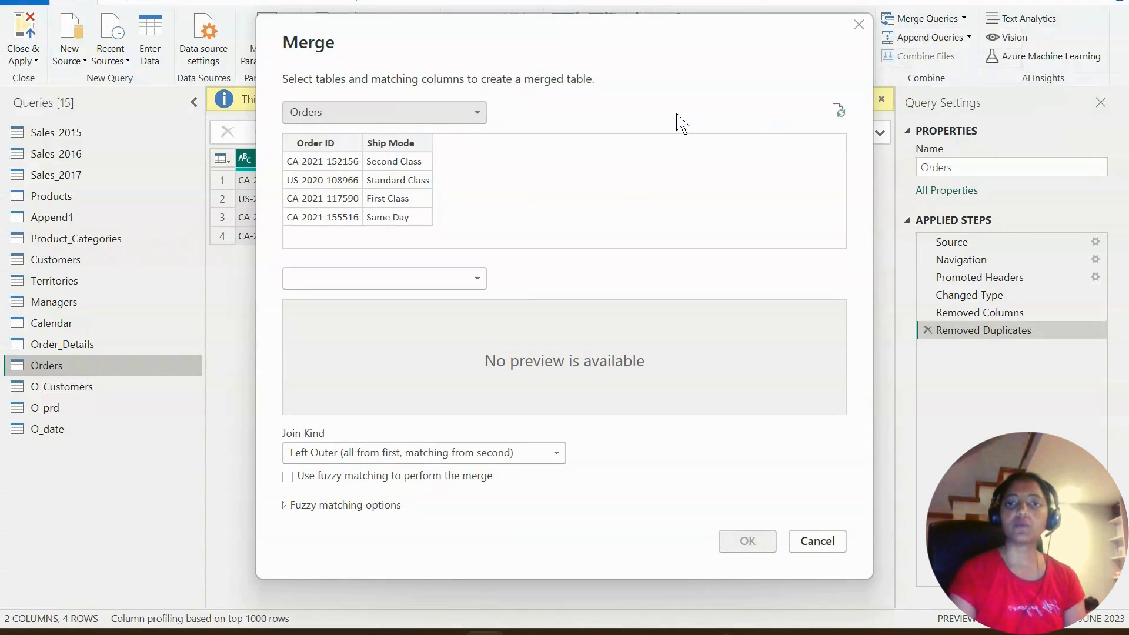
left_click_drag(641, 31, 695, 29)
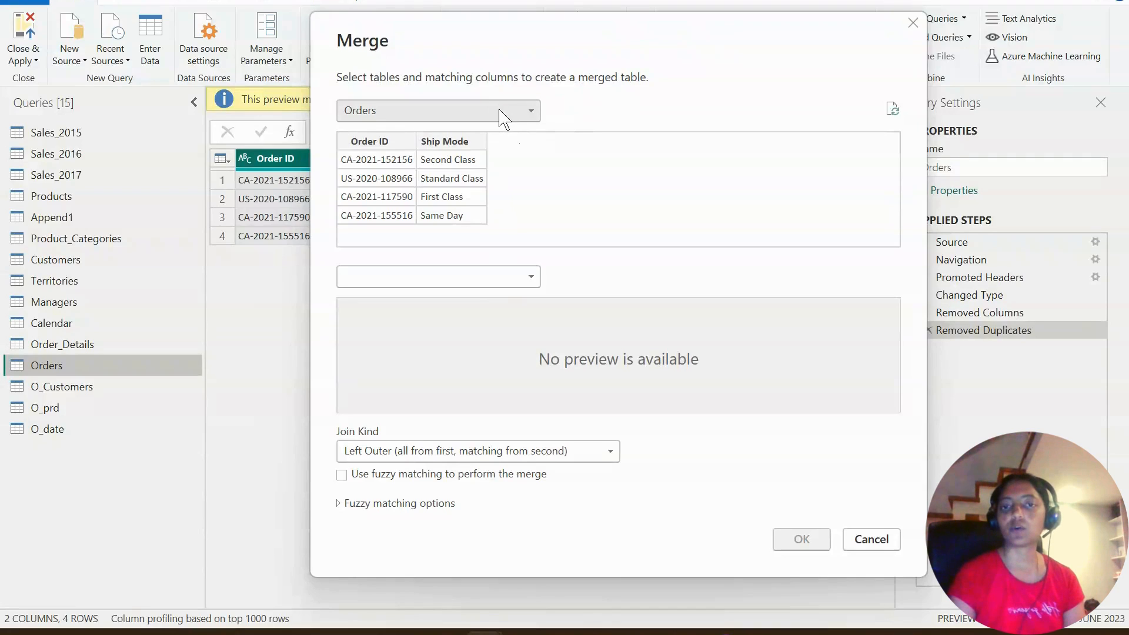
left_click(535, 281)
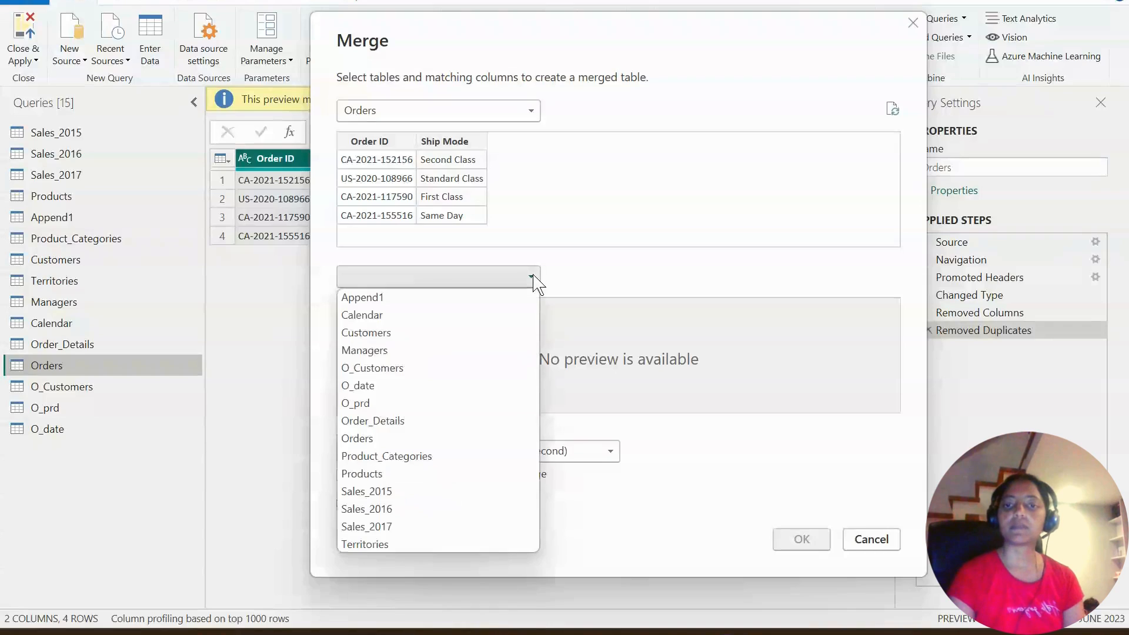
left_click(433, 424)
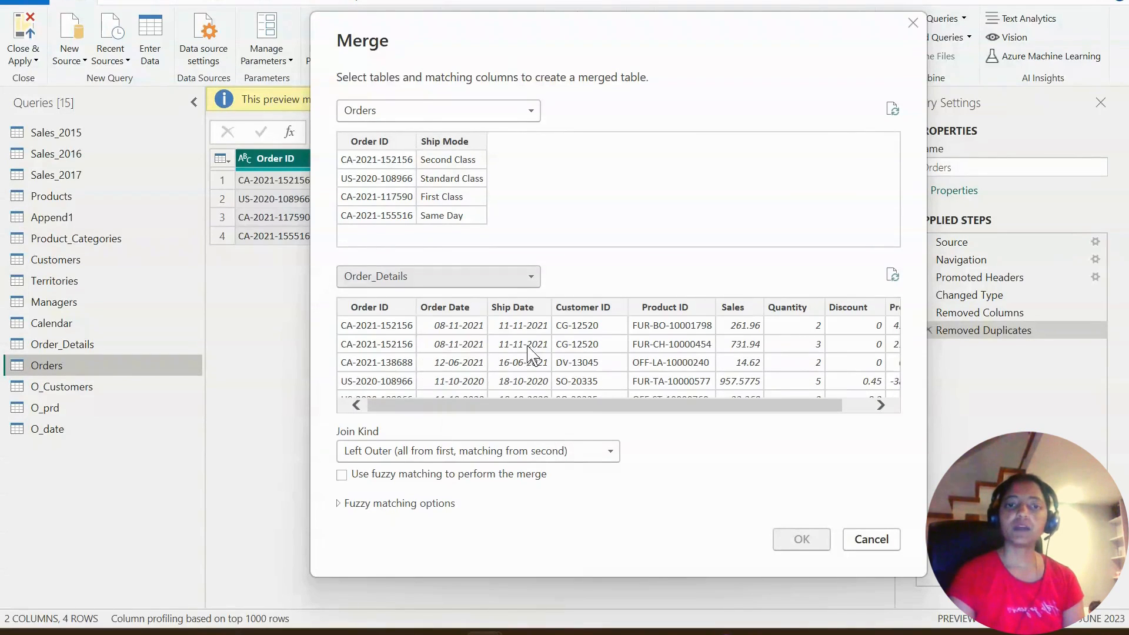
left_click(387, 141)
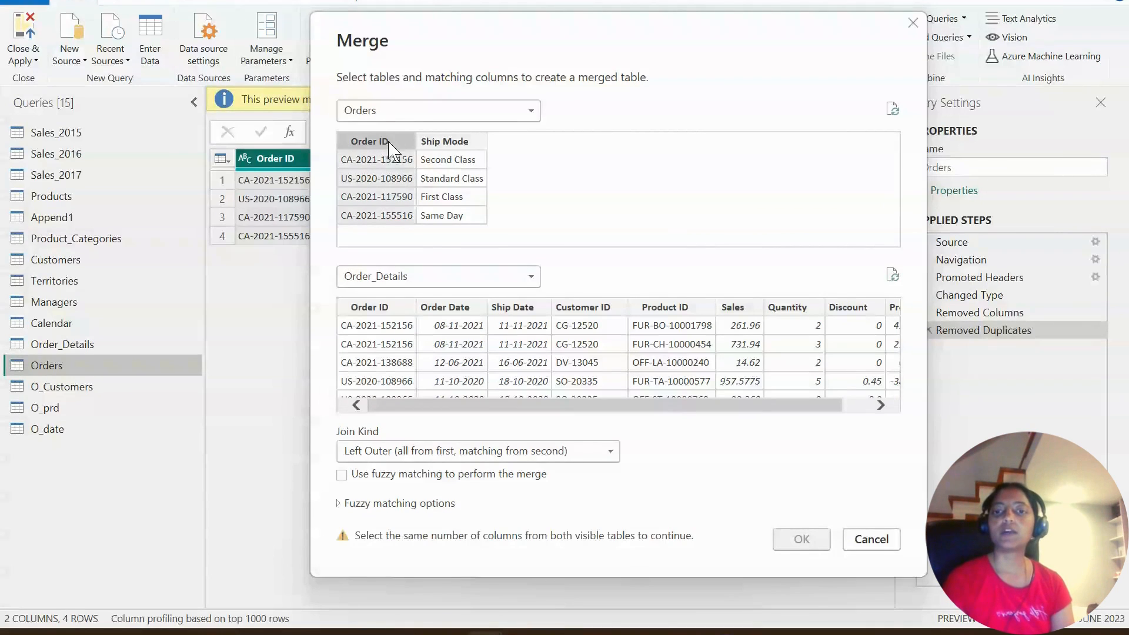
left_click(389, 310)
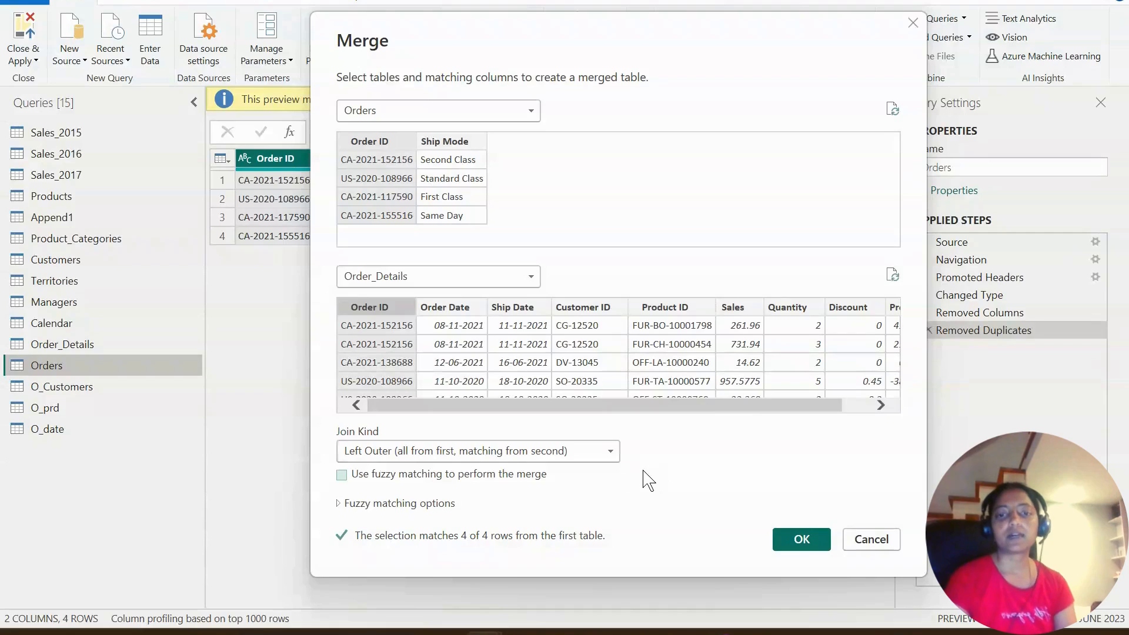
left_click(804, 541)
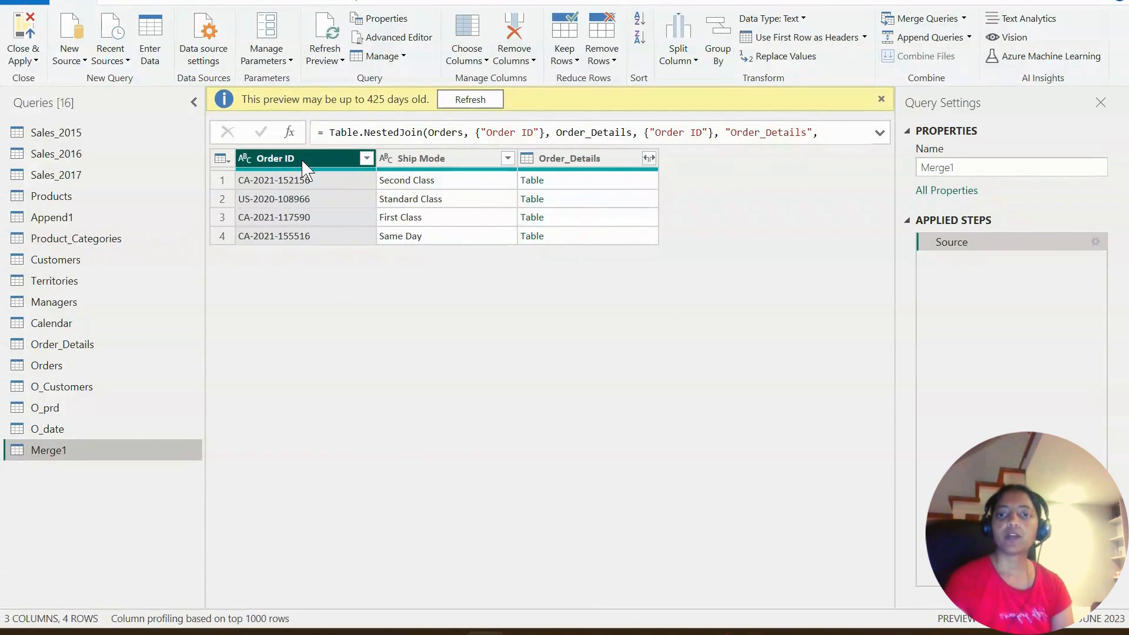
- Expand the merged query's Order_Details column to all fields except Order ID, keeping the original column name as prefix
left_click(881, 99)
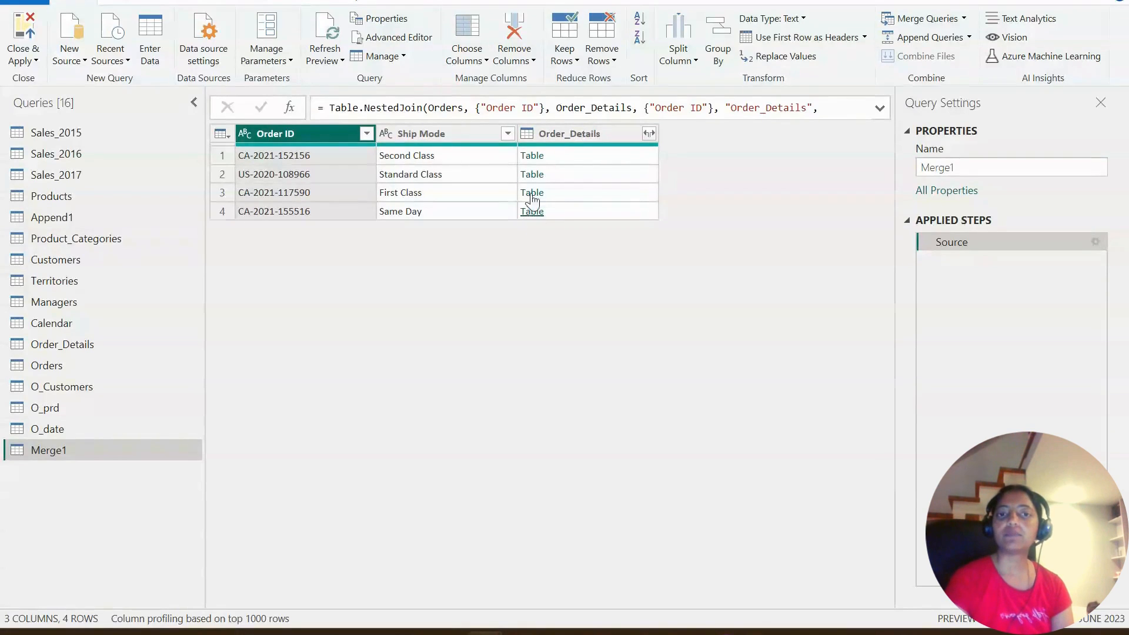
left_click(649, 134)
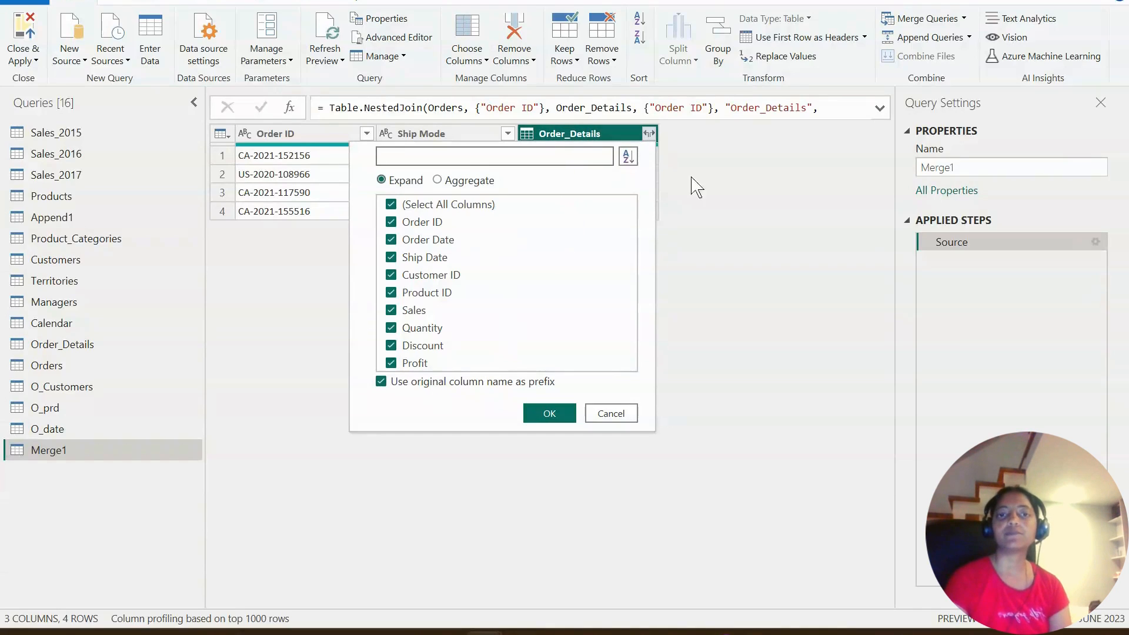
left_click(708, 199)
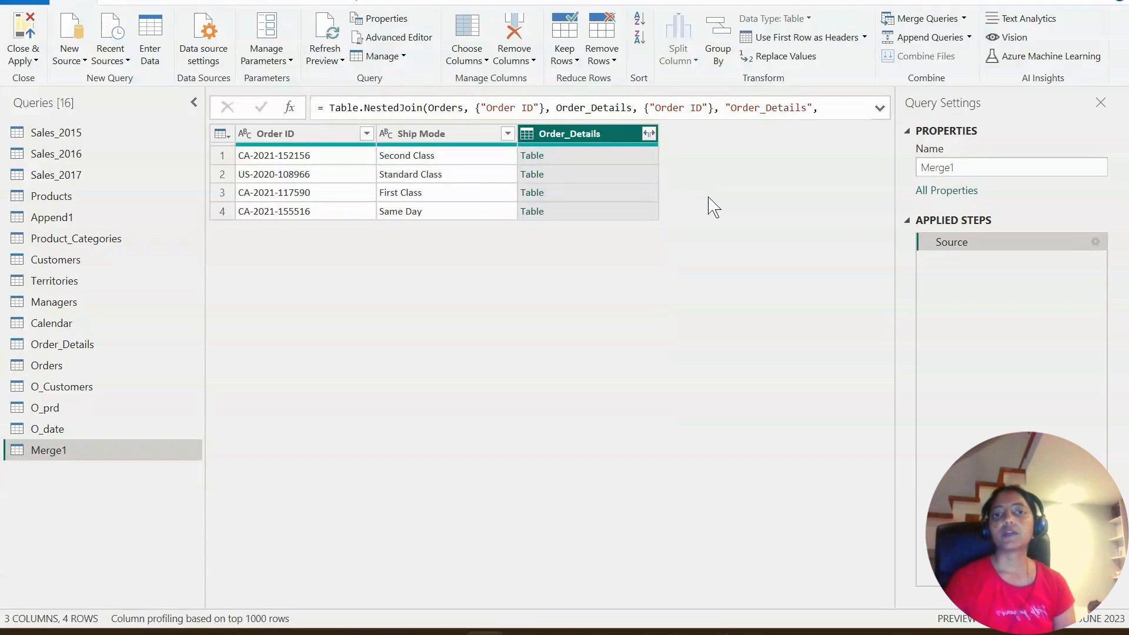
left_click(650, 134)
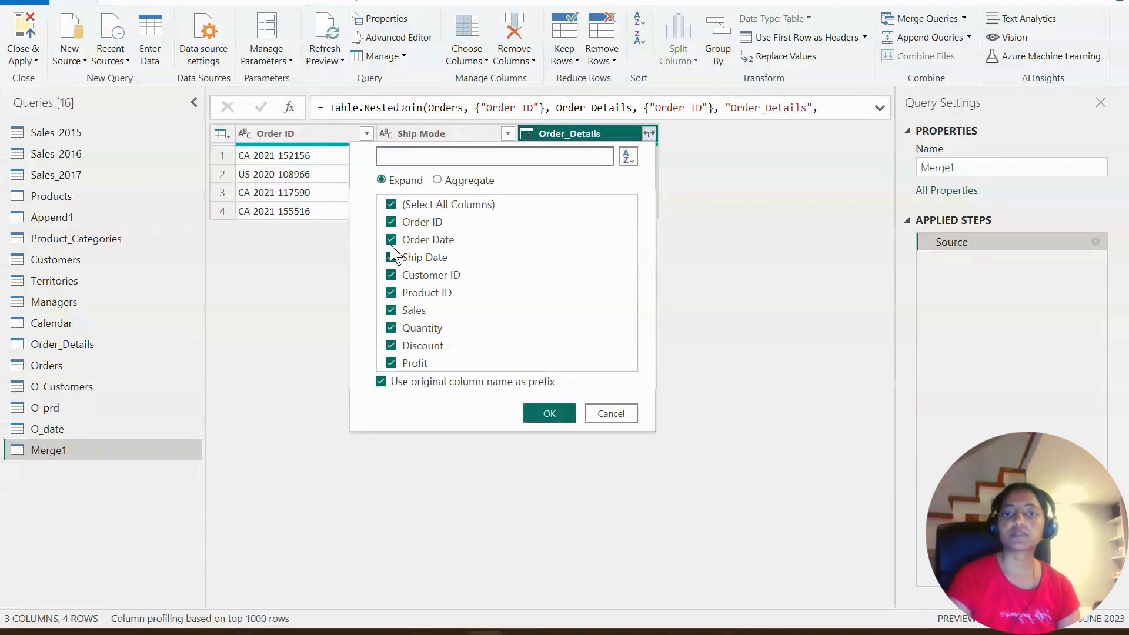
left_click(391, 205)
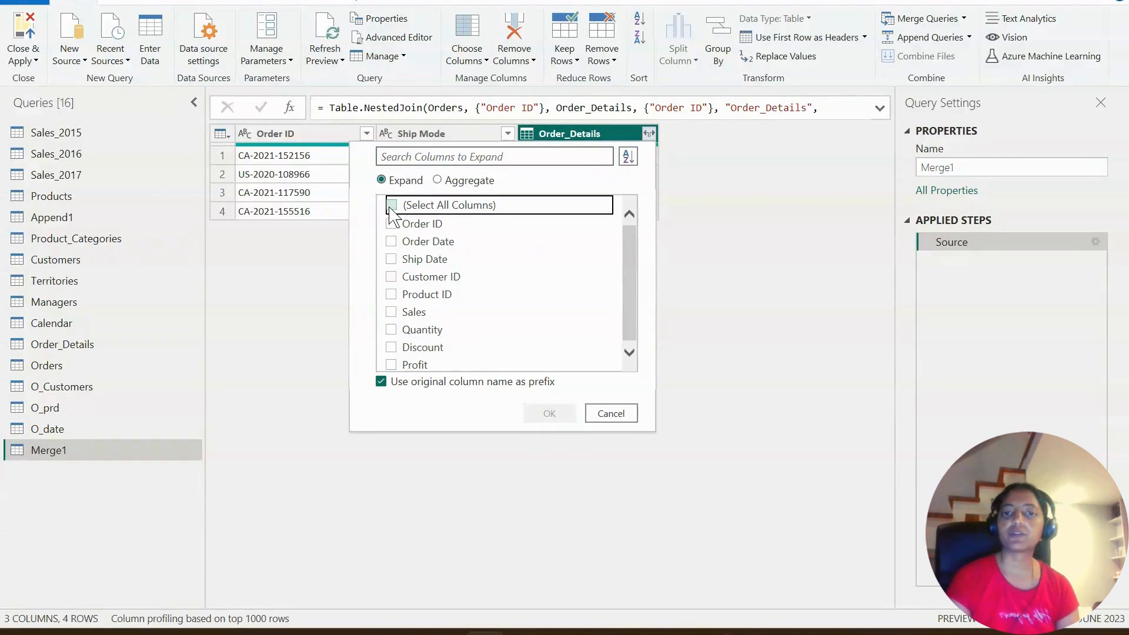
left_click(394, 241)
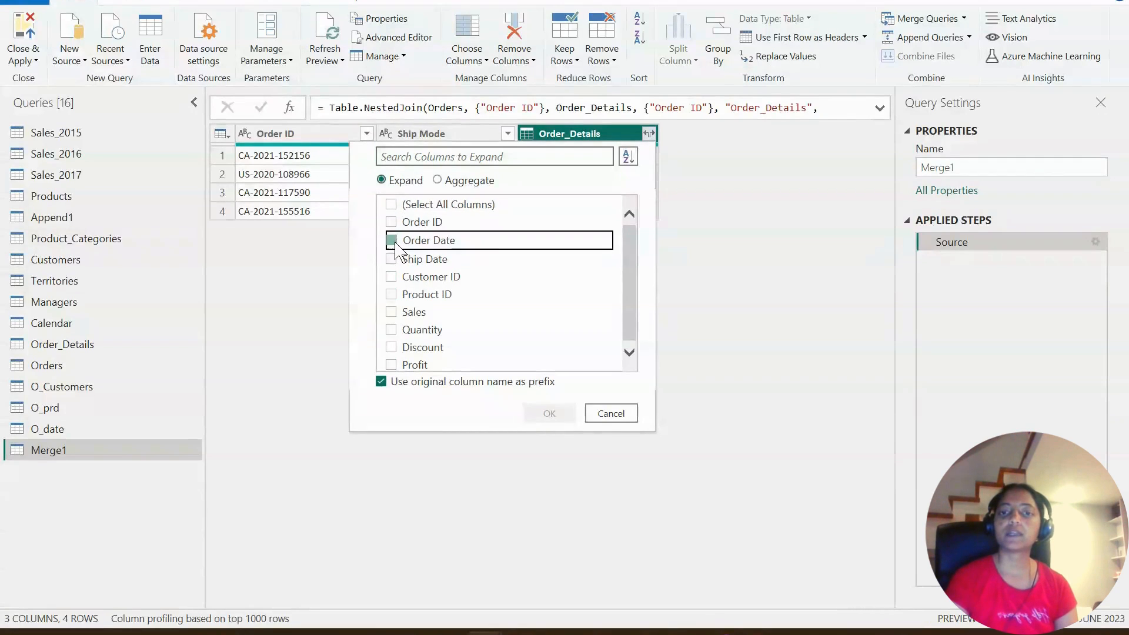
left_click(391, 204)
left_click(391, 204)
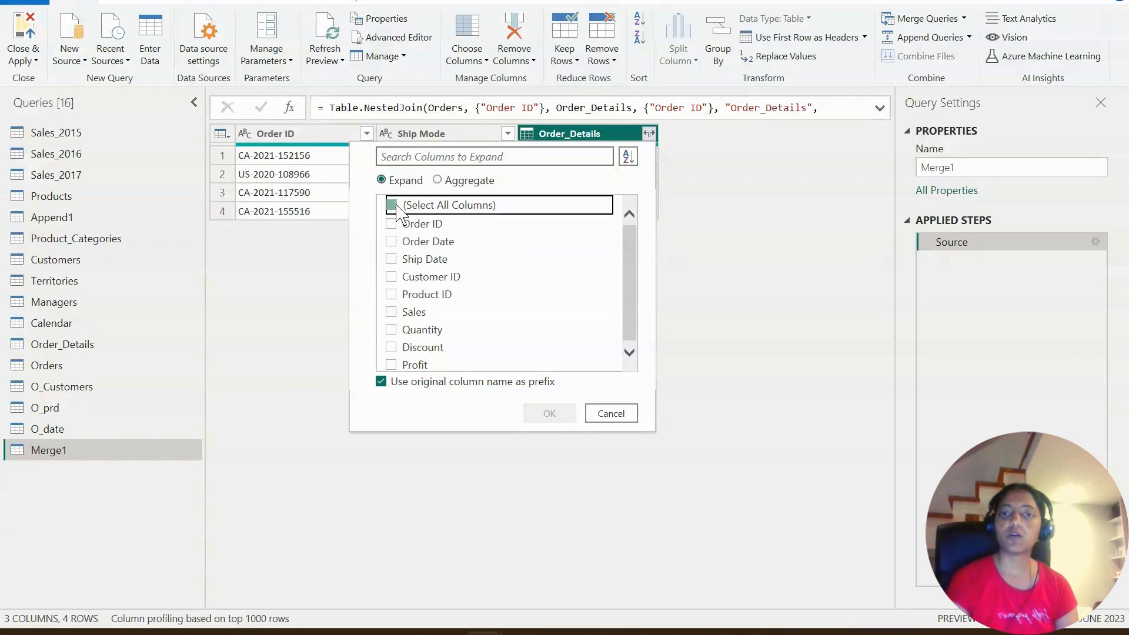
left_click(397, 225)
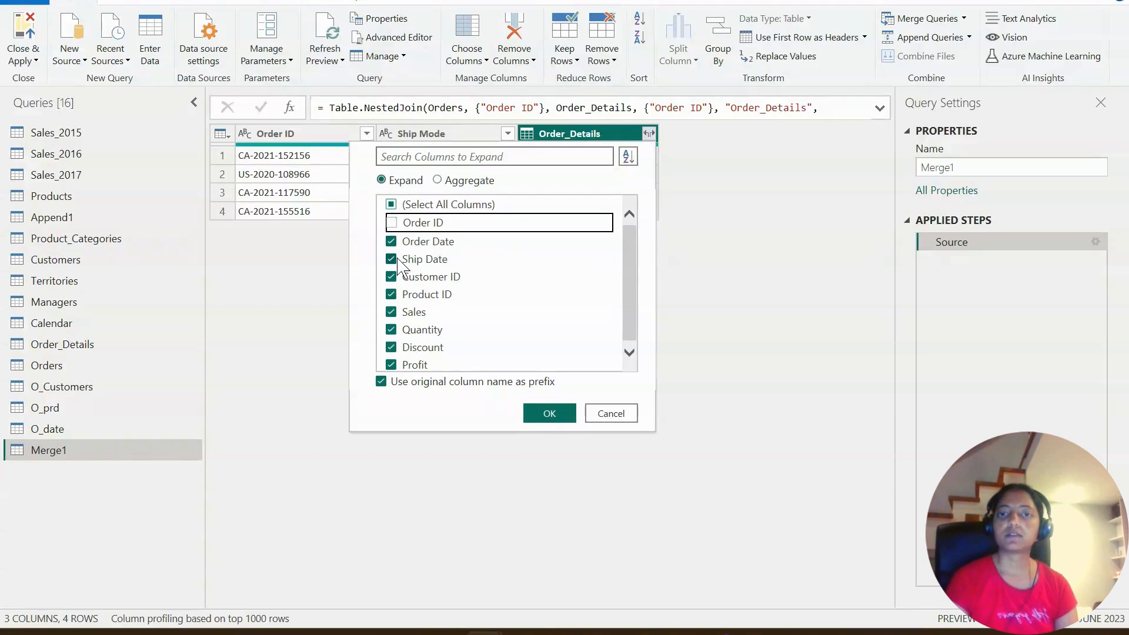
scroll(405, 302, "down", 1)
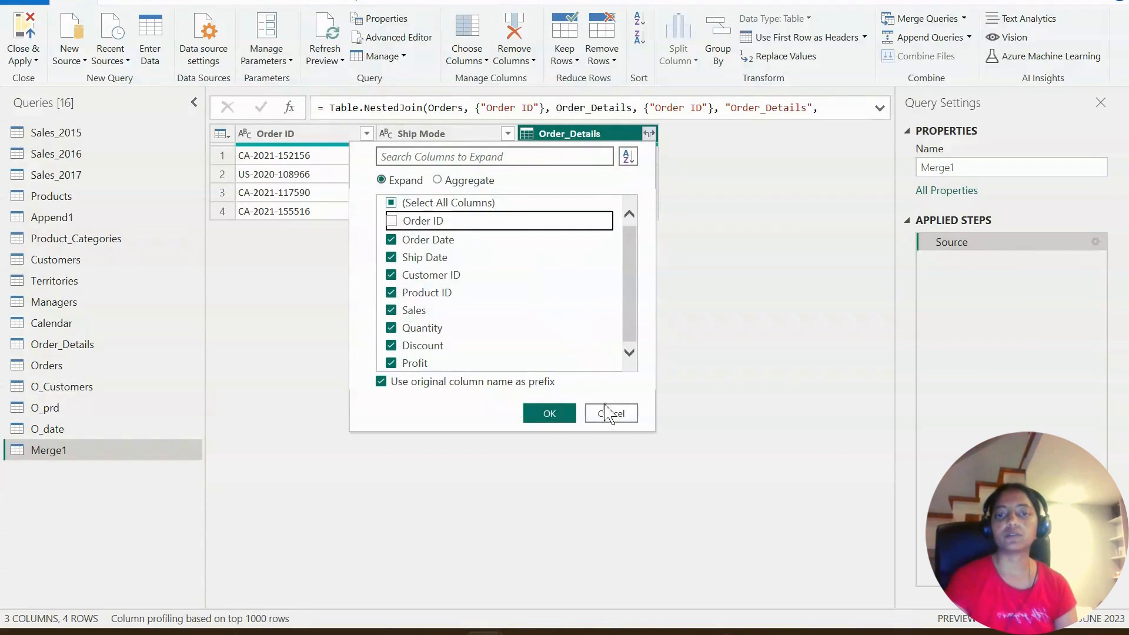
left_click(561, 420)
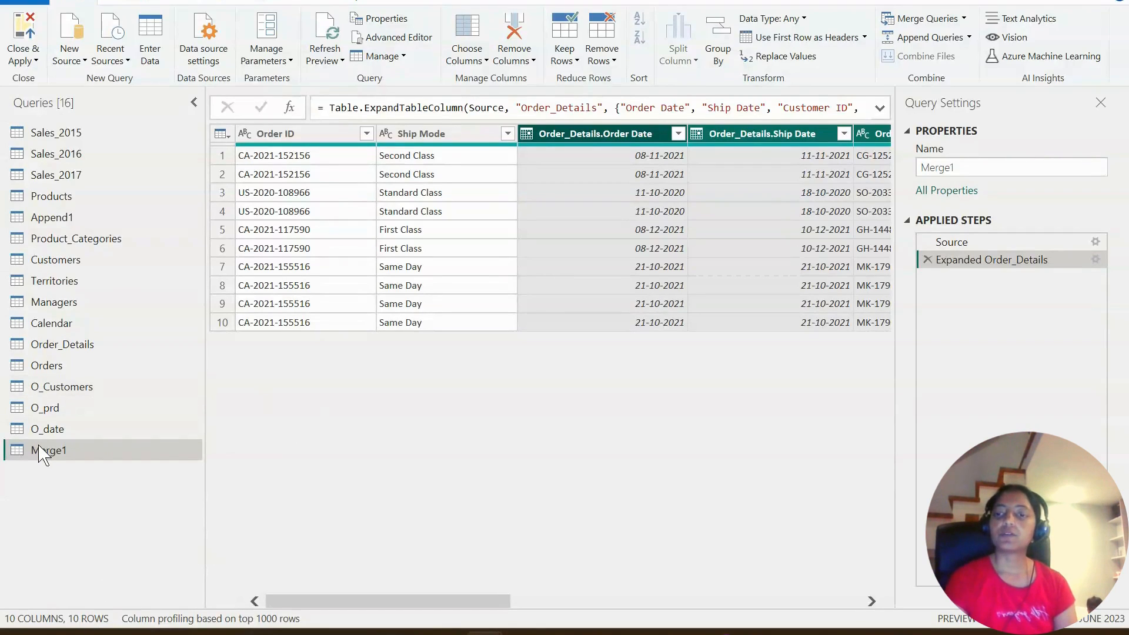
- Compare the rows of the Orders and Order_Details queries with those of the merged query
left_click(50, 370)
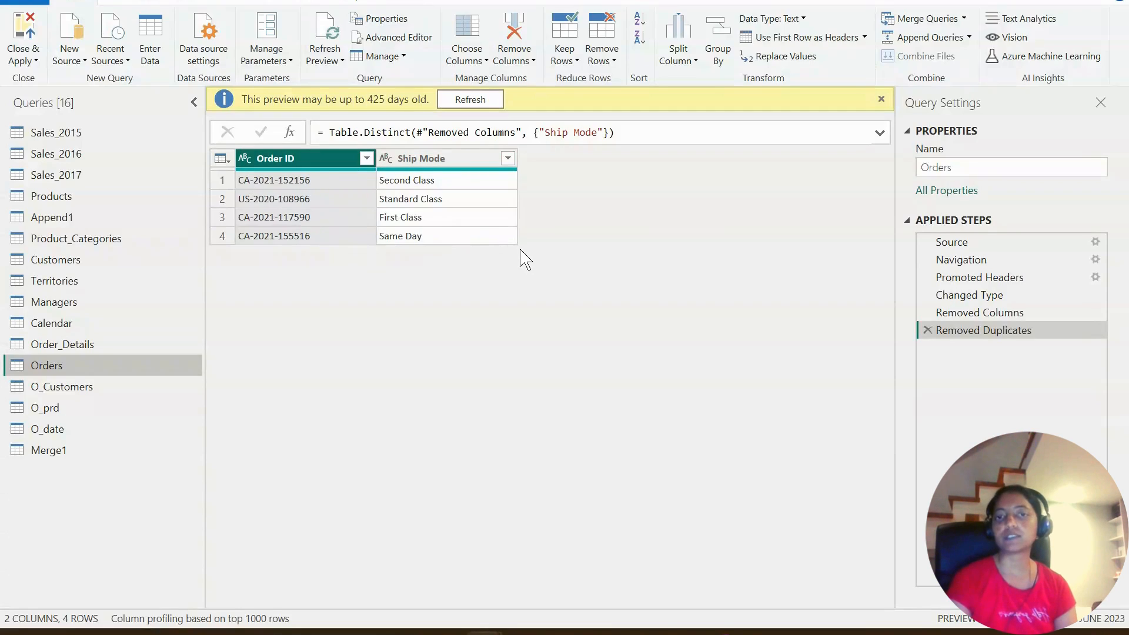
left_click(86, 350)
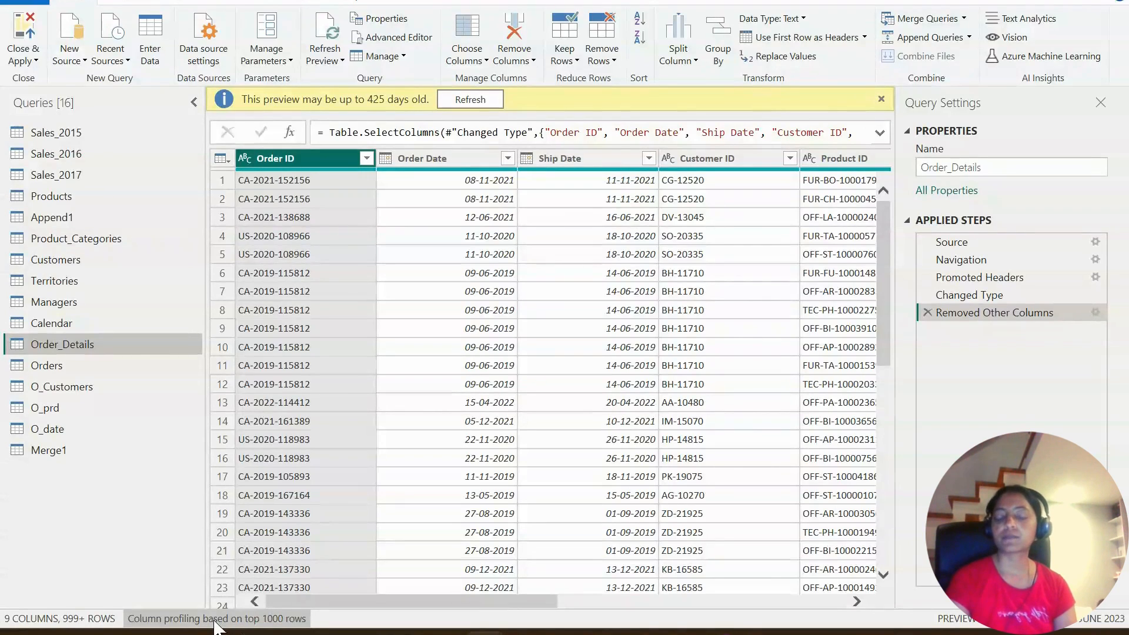
scroll(404, 478, "down", 3)
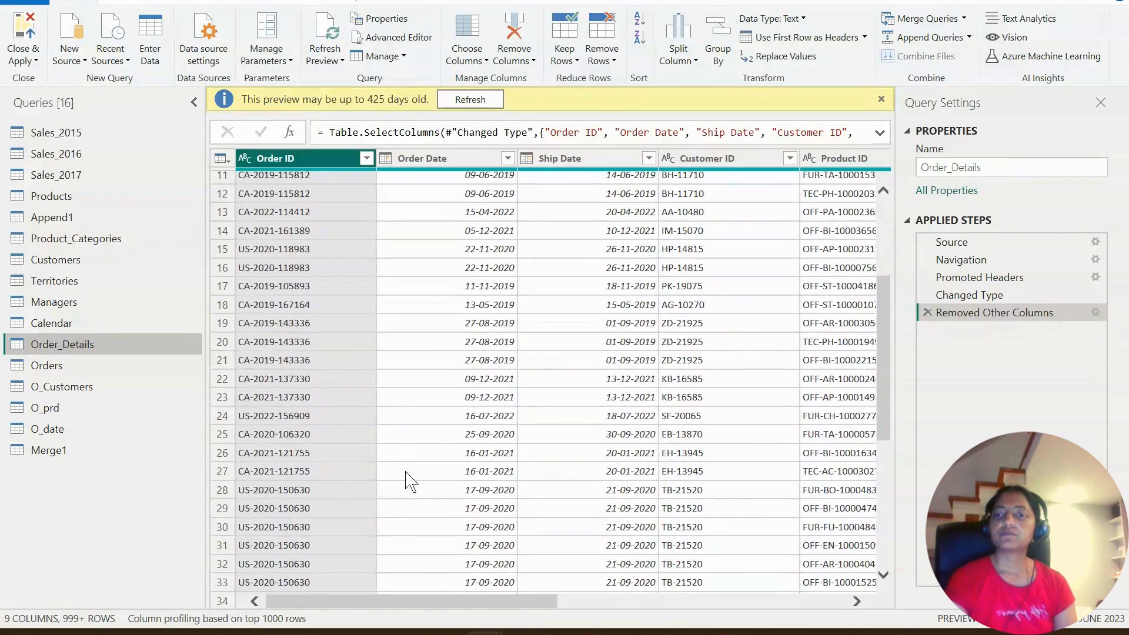
scroll(410, 481, "up", 3)
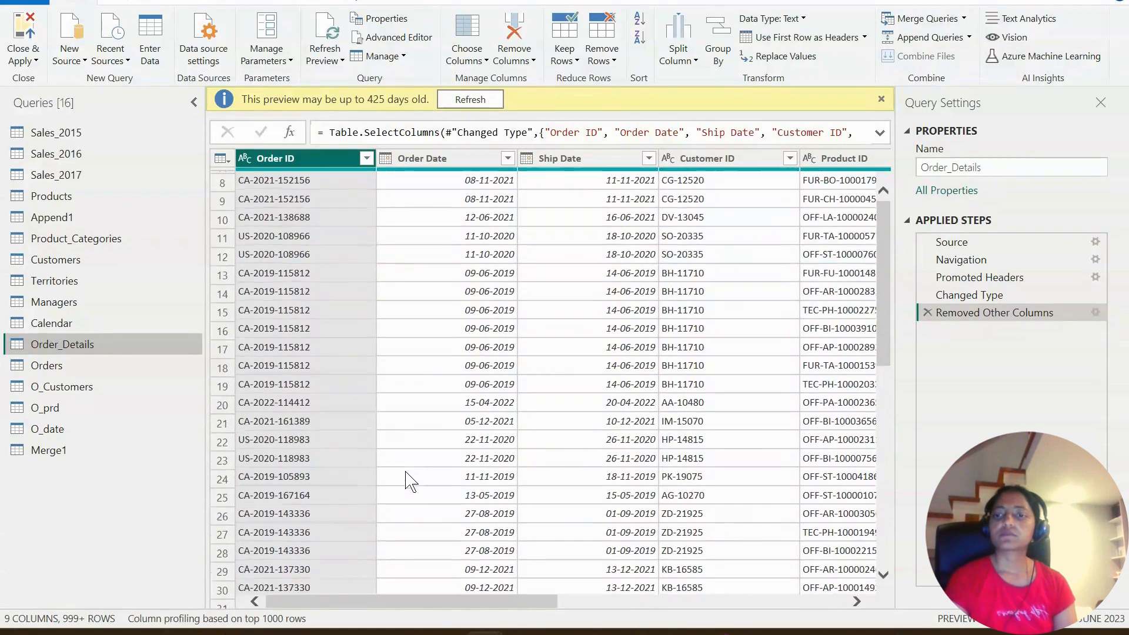
left_click(55, 453)
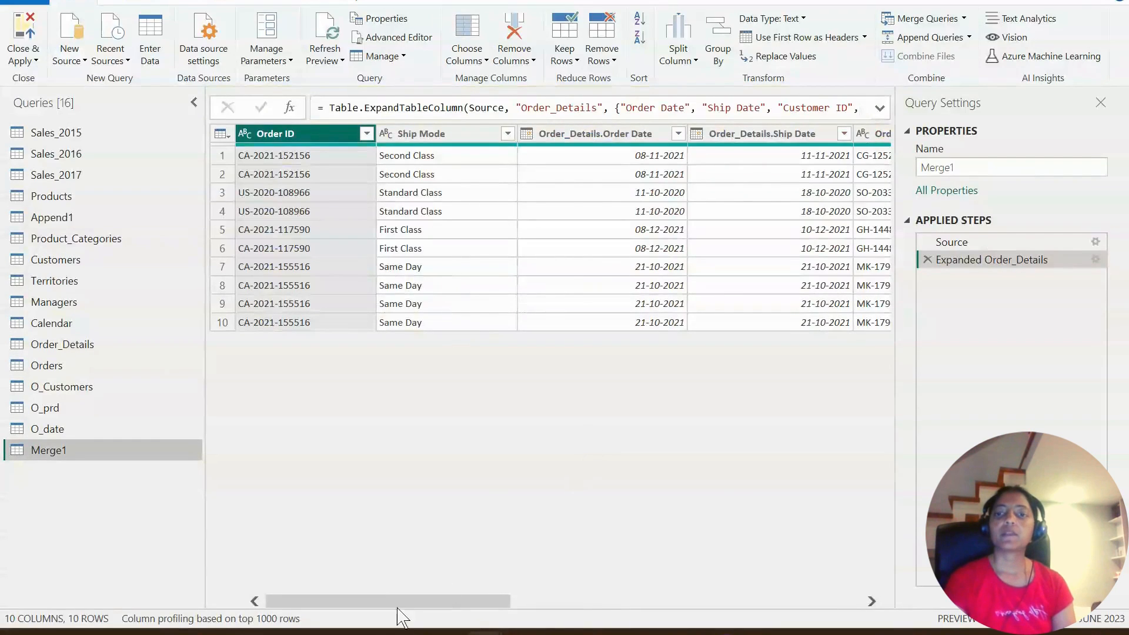
left_click_drag(418, 602, 298, 584)
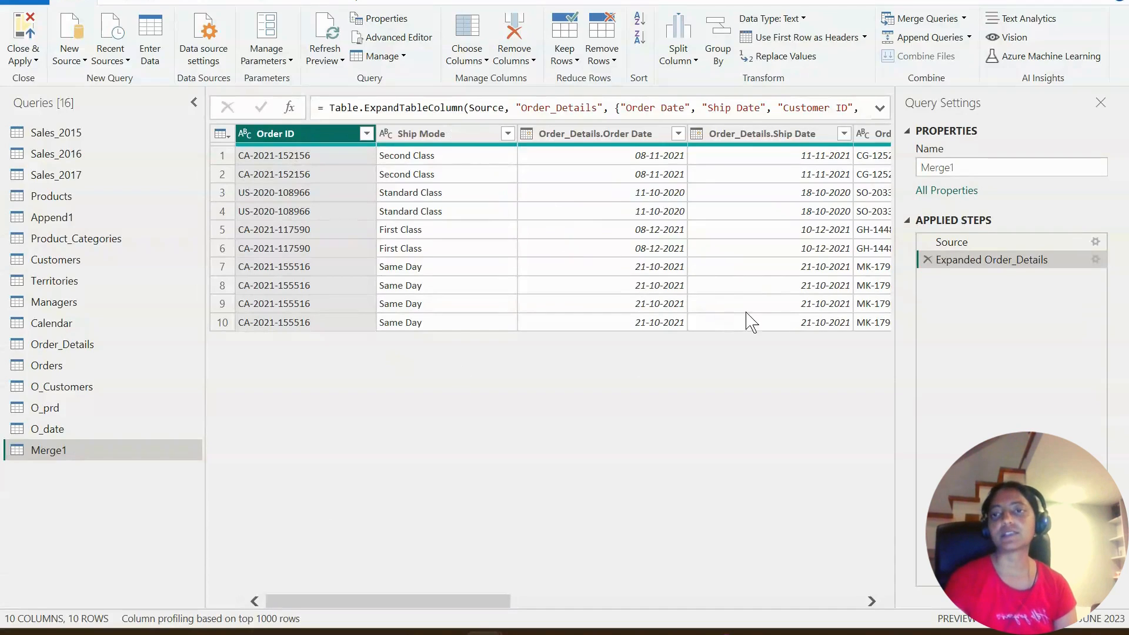
- Apply the query changes to the model and inspect the merged table's columns in Table view
left_click(24, 32)
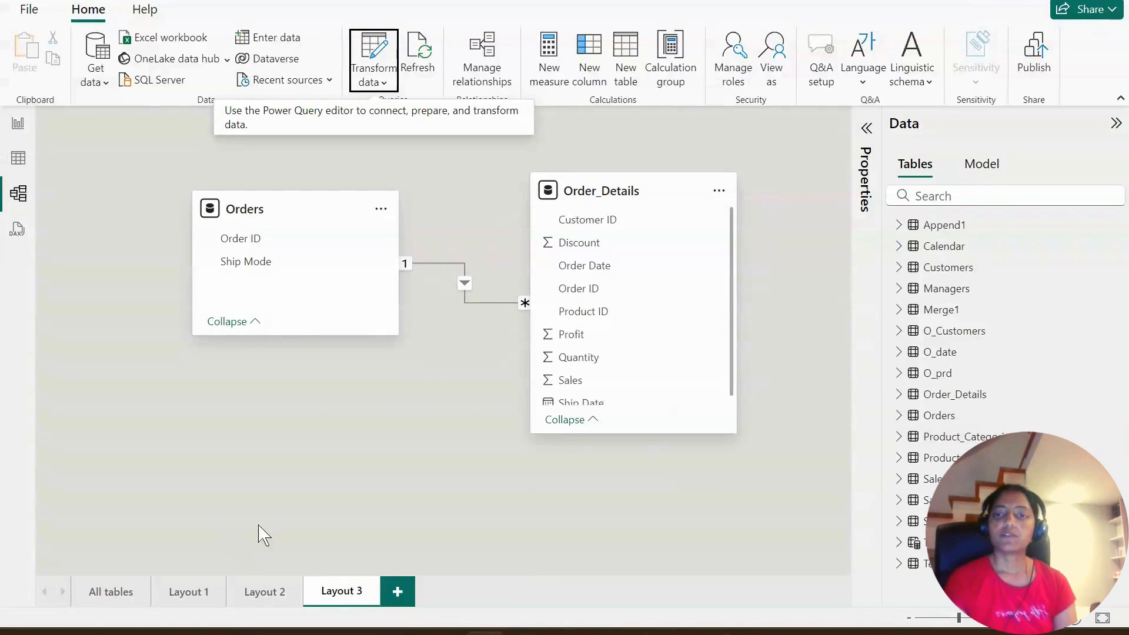
left_click(18, 157)
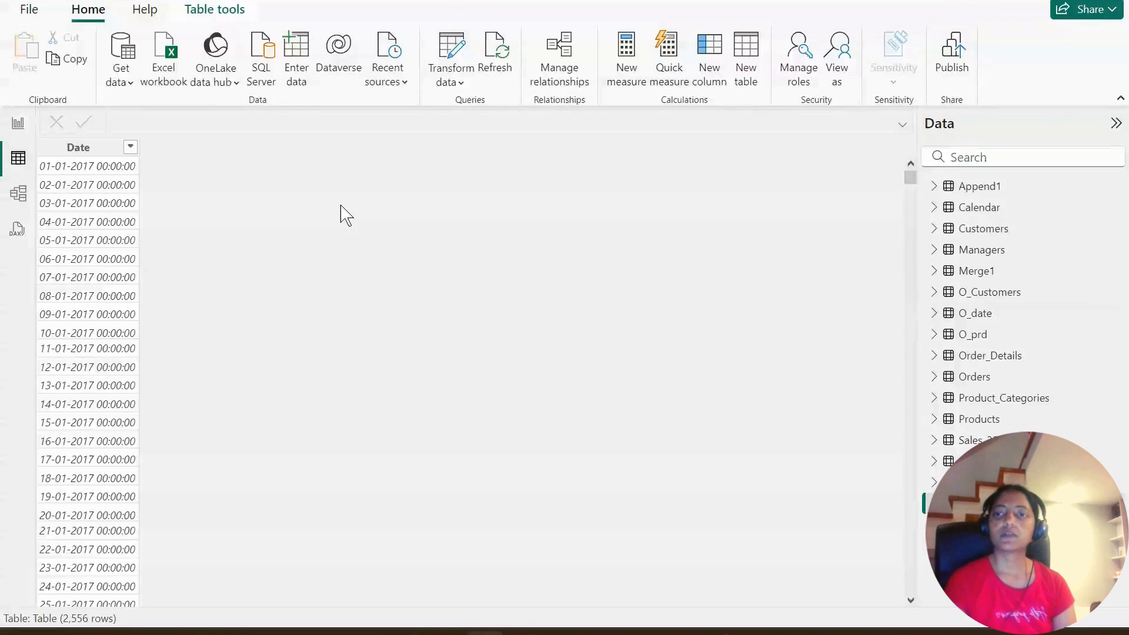
left_click(982, 273)
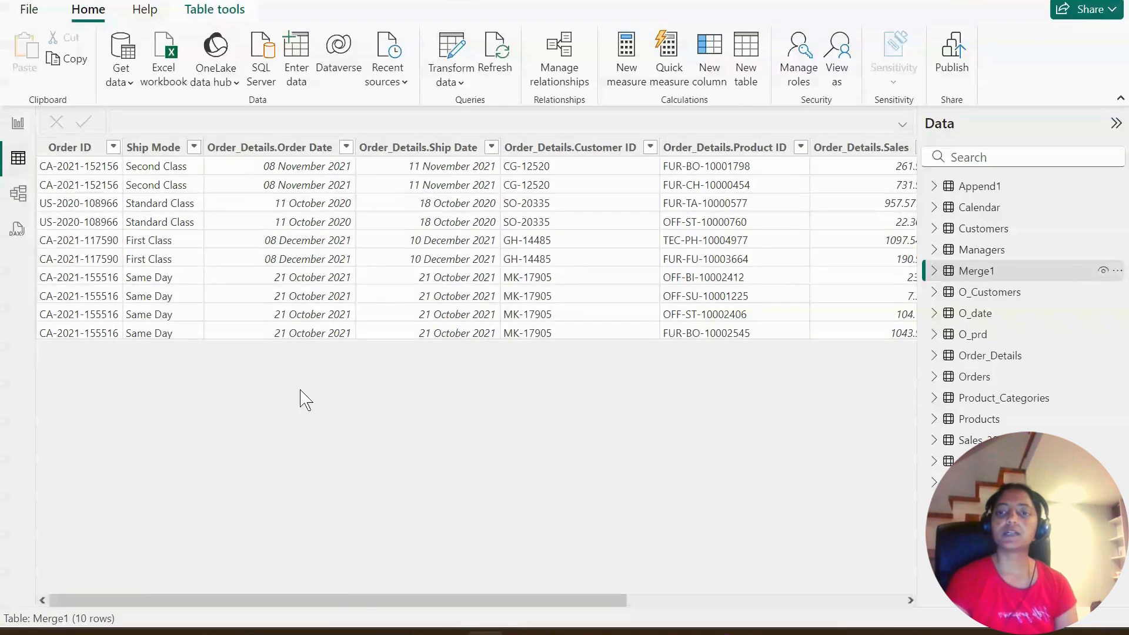
left_click_drag(360, 608, 578, 591)
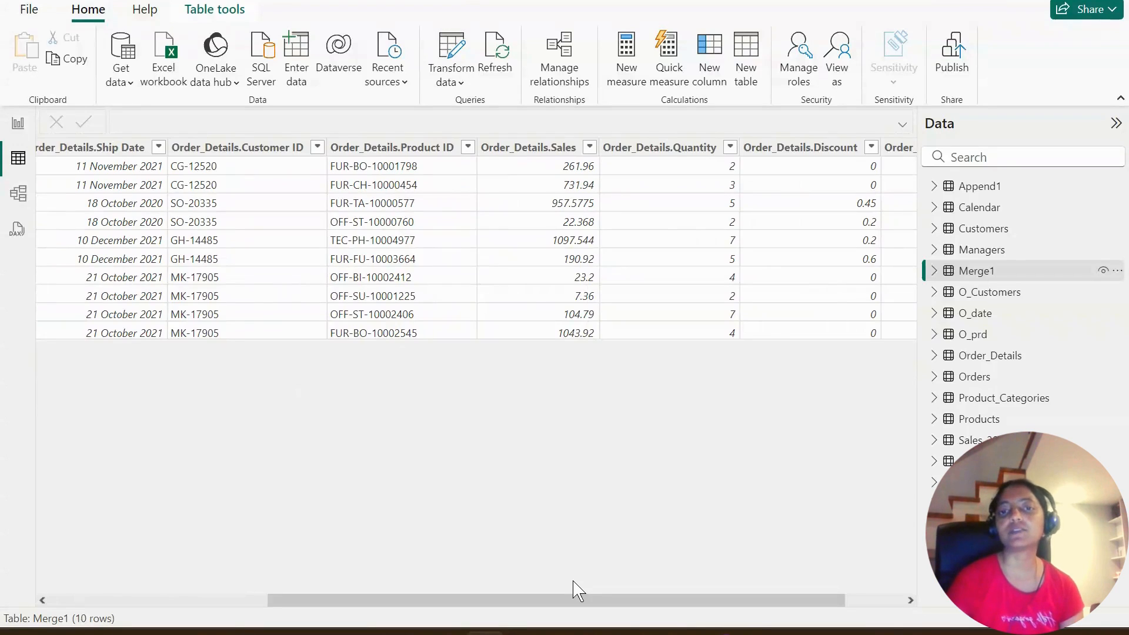
left_click_drag(578, 591, 231, 595)
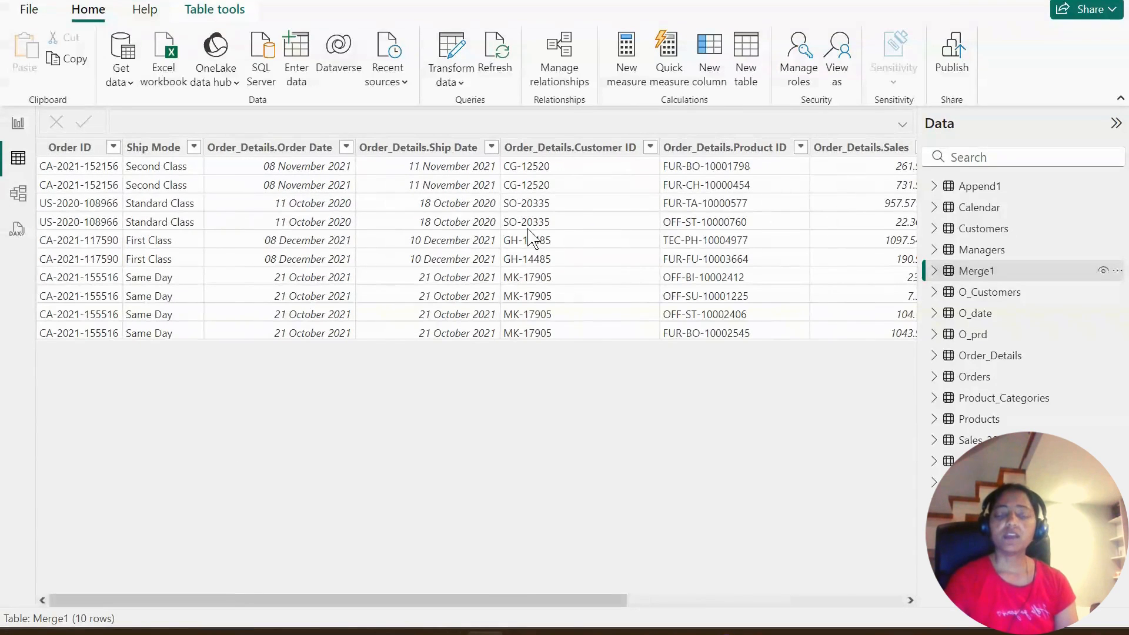
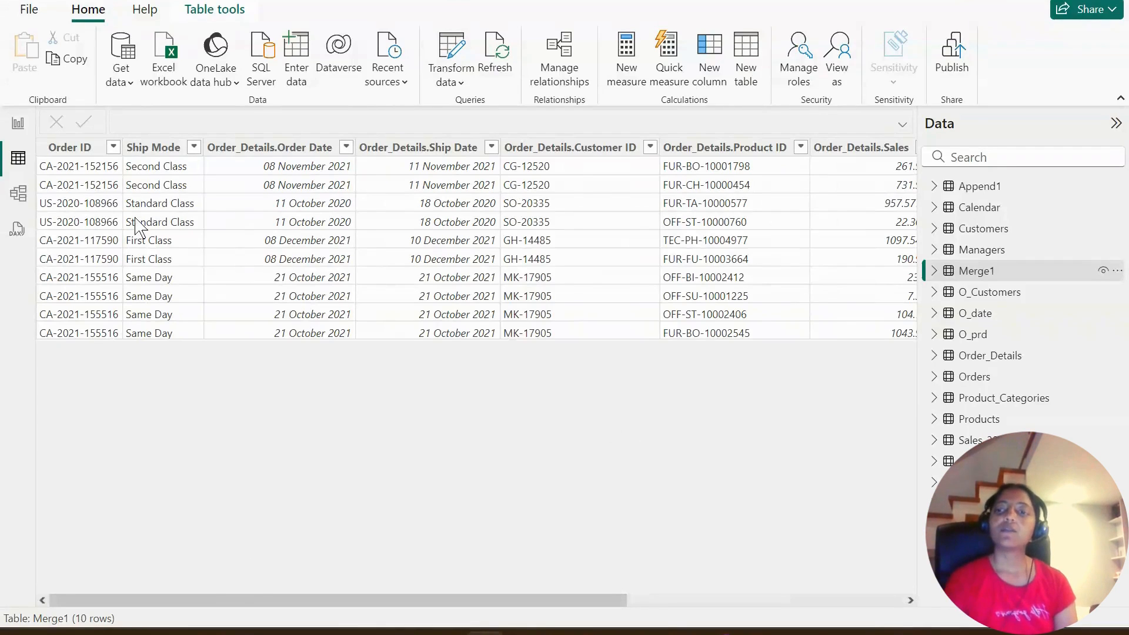
- Compare the merged table's rows with the related tables shown in model diagram layouts 2 and 3
left_click(17, 195)
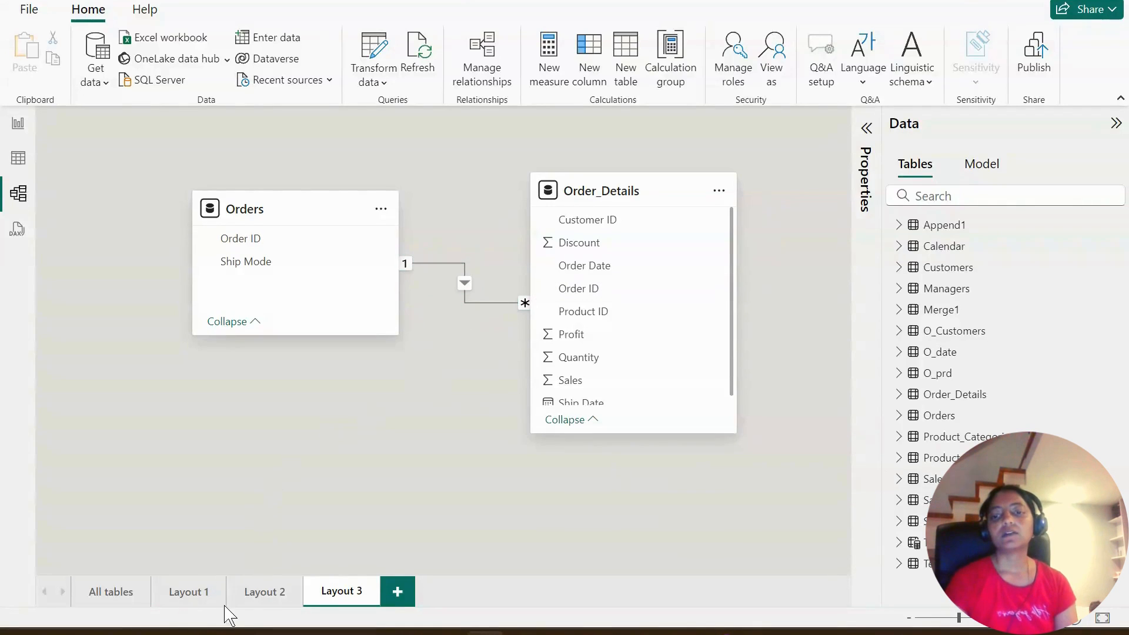
left_click(264, 591)
left_click(18, 160)
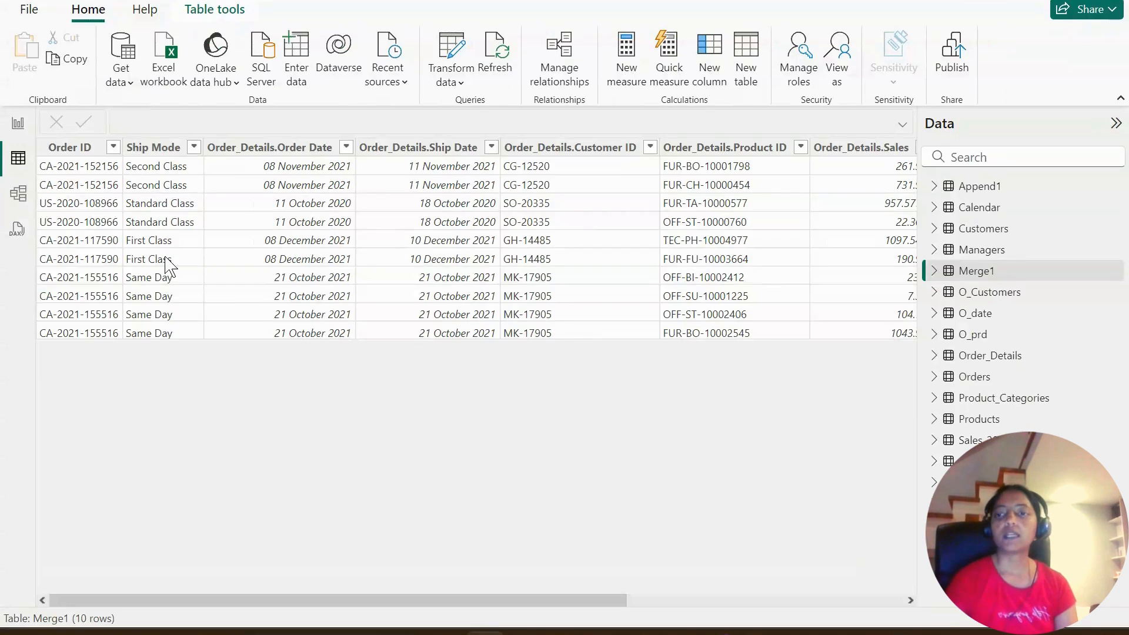
left_click(24, 193)
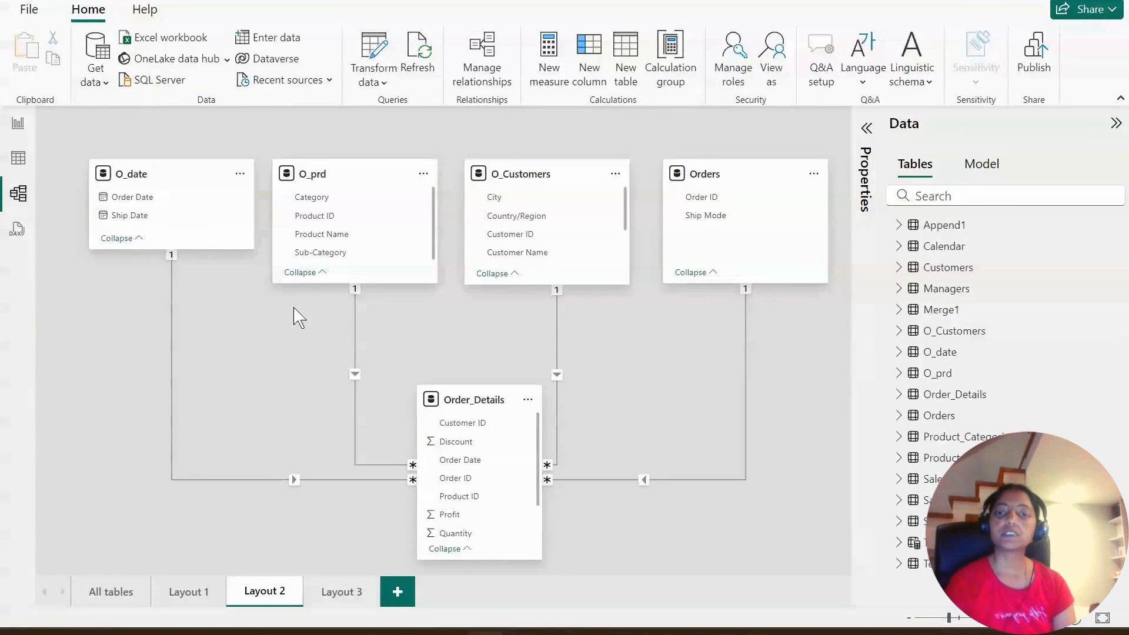
left_click(330, 590)
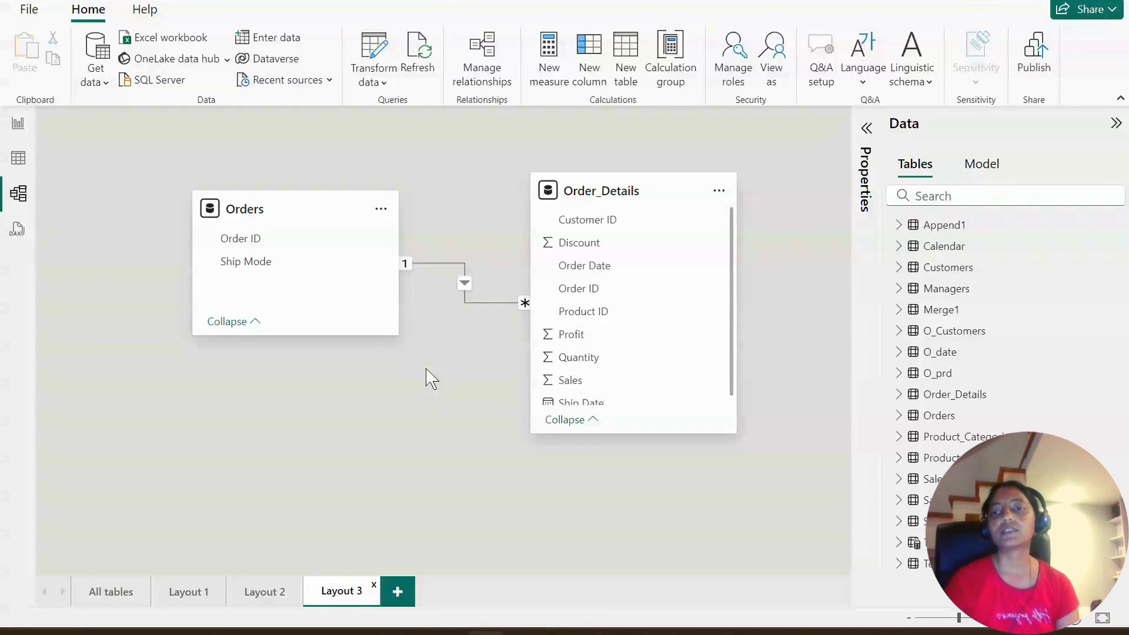
- On report Page 2, create a visual showing Sales from Order_Details by Ship Mode from Orders, placed near the middle of the canvas
left_click(17, 125)
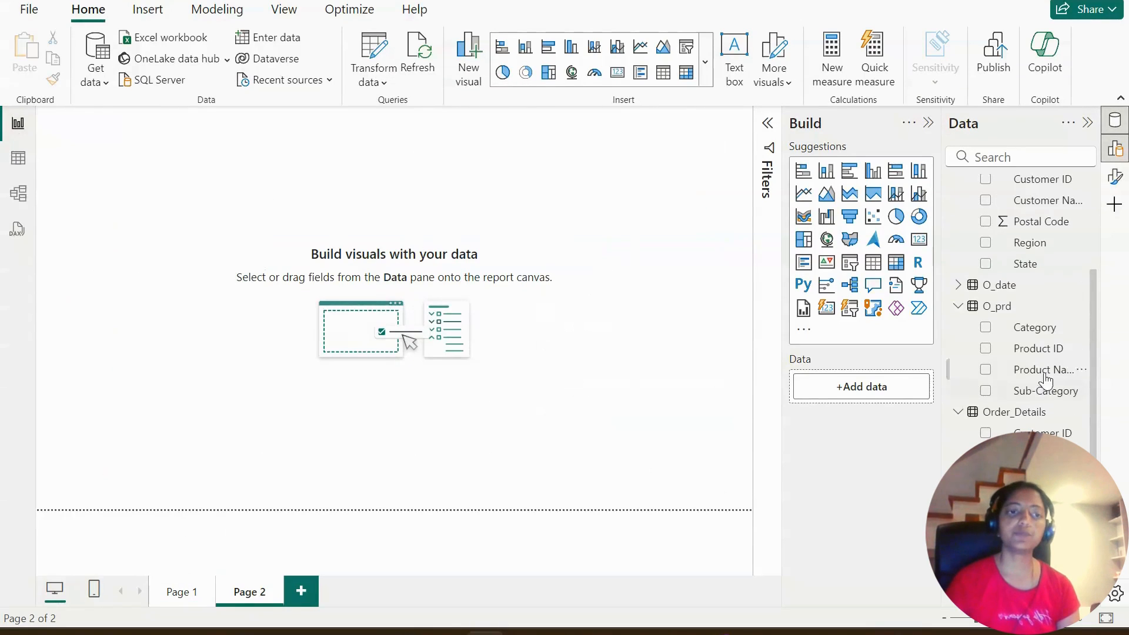
scroll(1001, 419, "down", 3)
scroll(1001, 425, "down", 1)
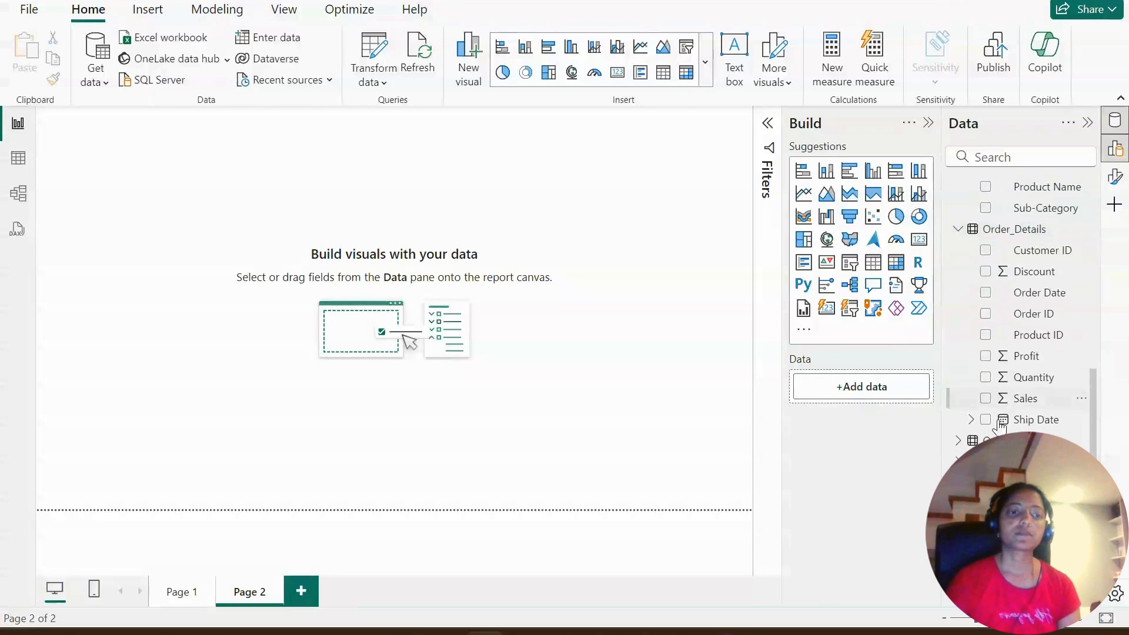
scroll(959, 445, "down", 2)
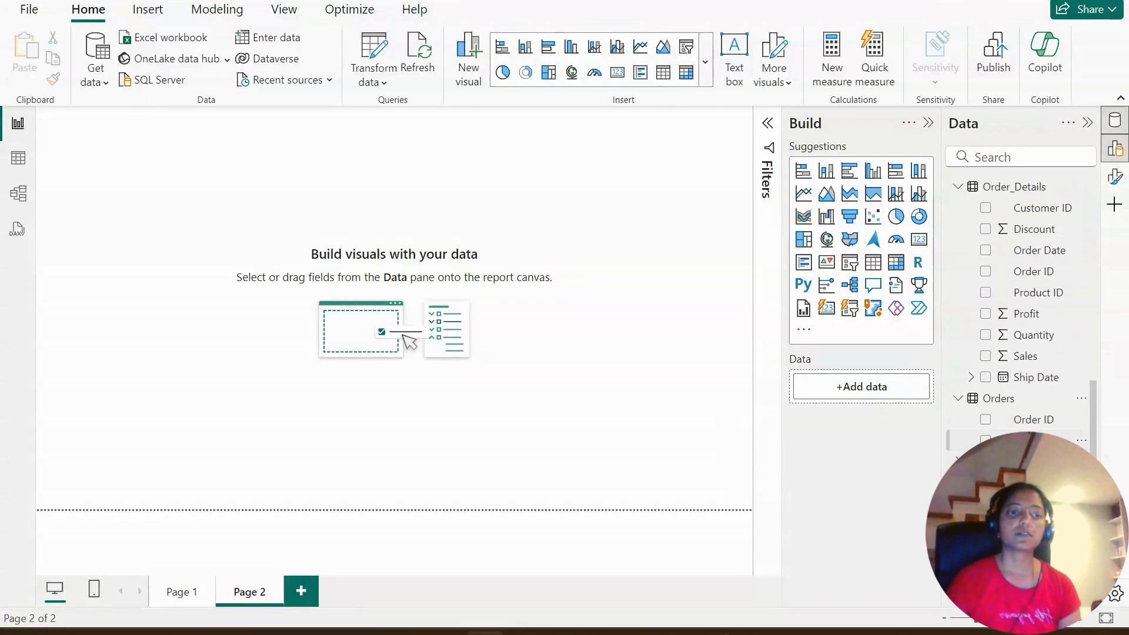
left_click(986, 440)
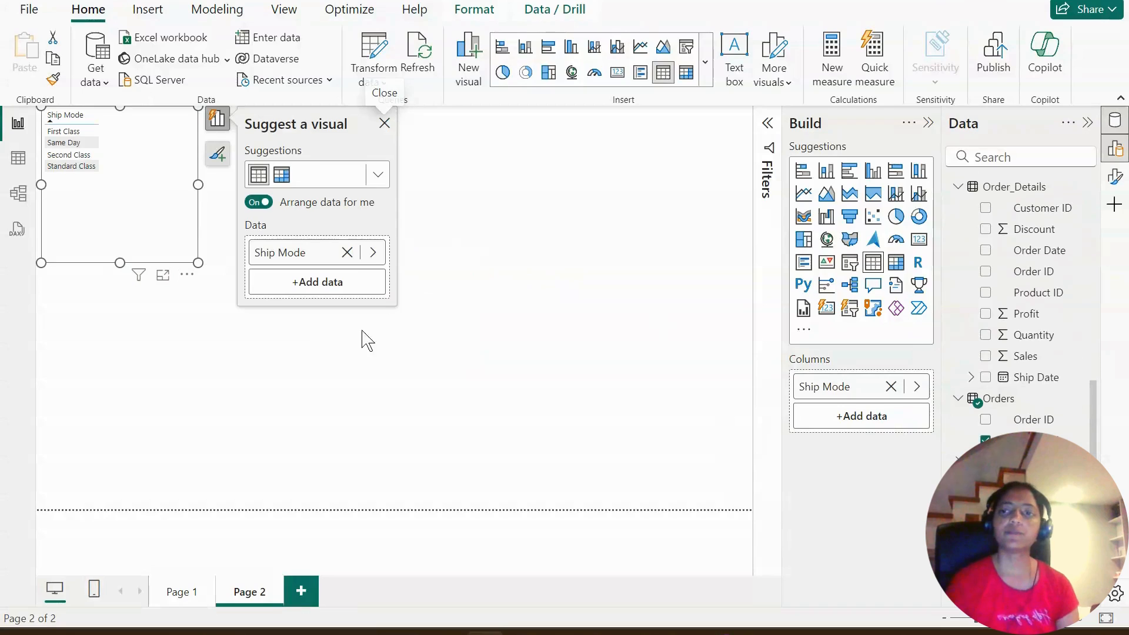
left_click_drag(188, 287, 480, 394)
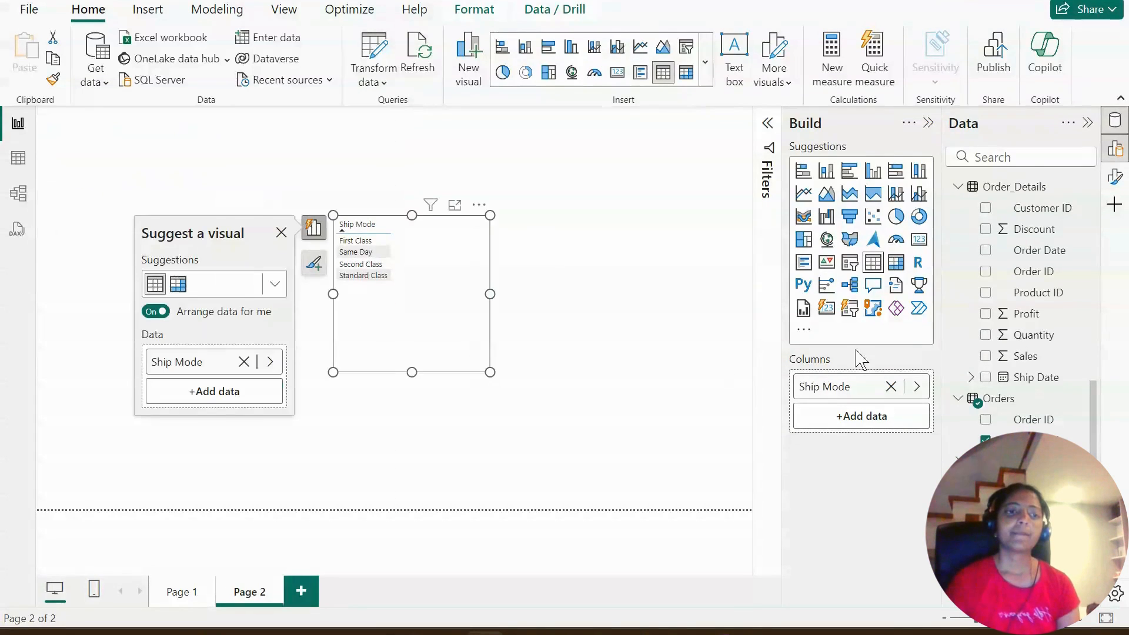
left_click(985, 356)
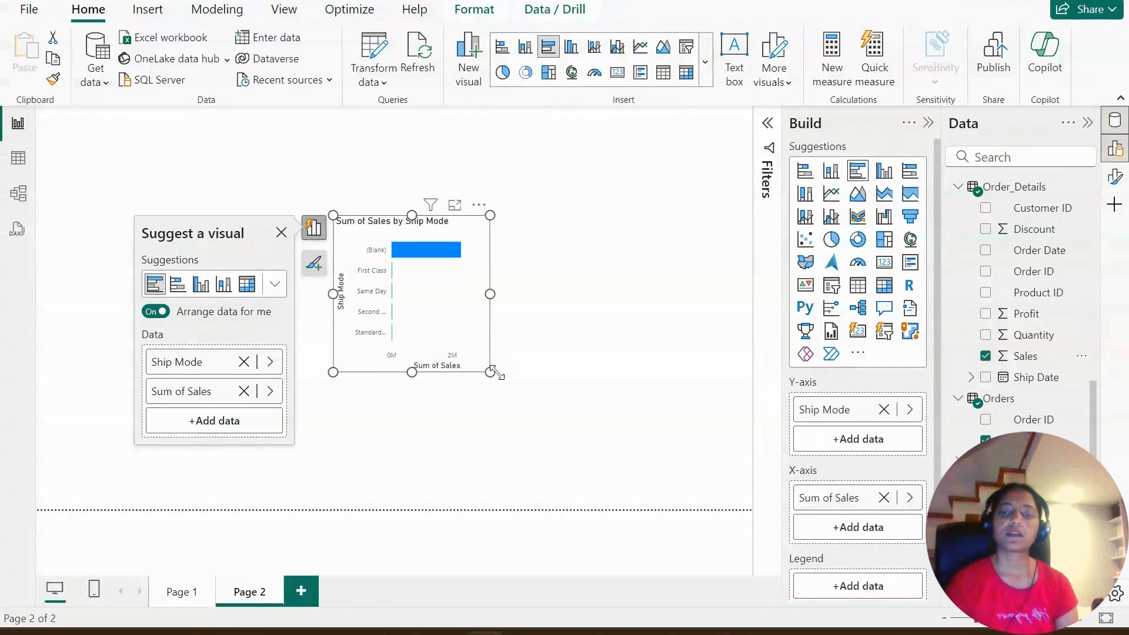
- Enlarge the Sales by Ship Mode bar chart and reposition it to fill most of the canvas
left_click_drag(490, 372, 731, 496)
left_click_drag(706, 227, 553, 164)
left_click_drag(582, 417, 679, 448)
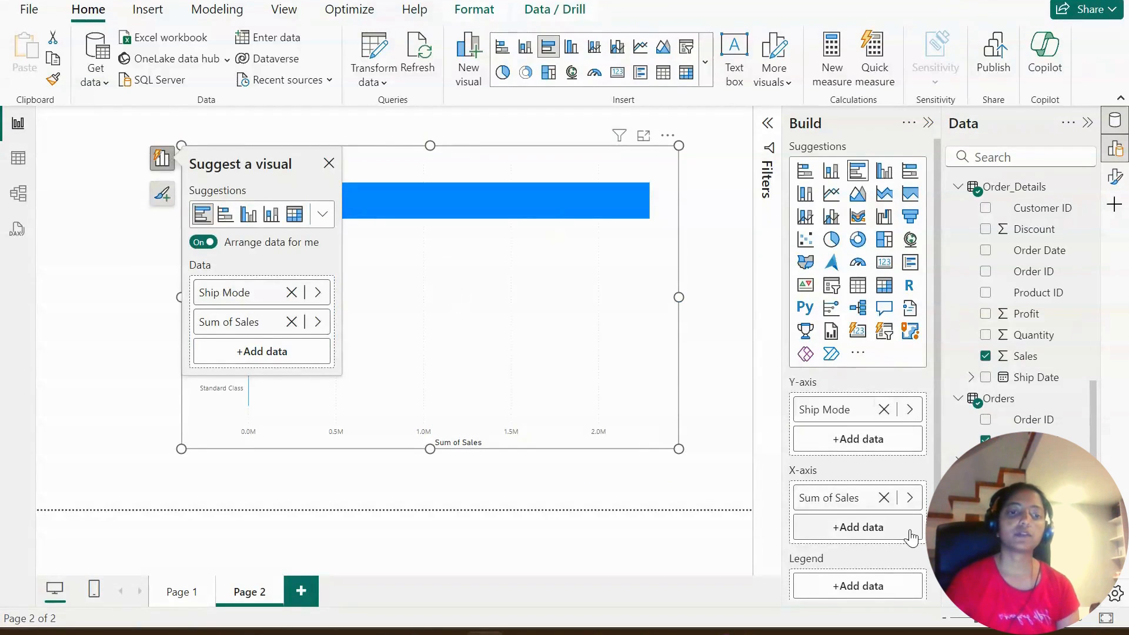
- Replace Sales with Order_Details Quantity in the Ship Mode chart, dismiss the visual suggestions and stretch the chart across the page
left_click_drag(871, 514, 990, 382)
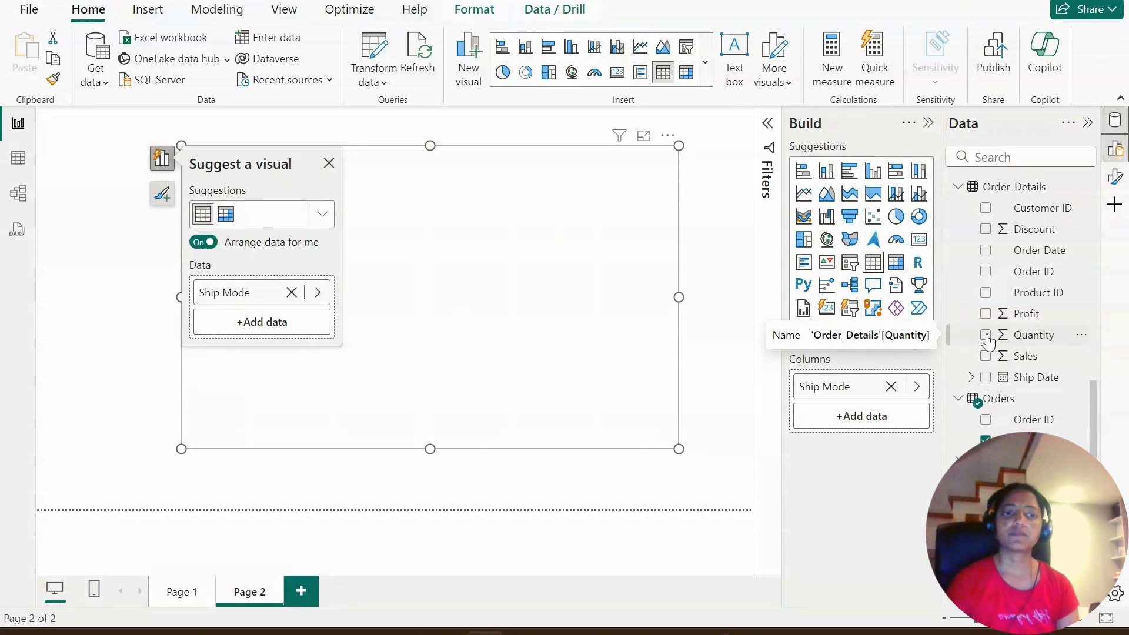
left_click(987, 335)
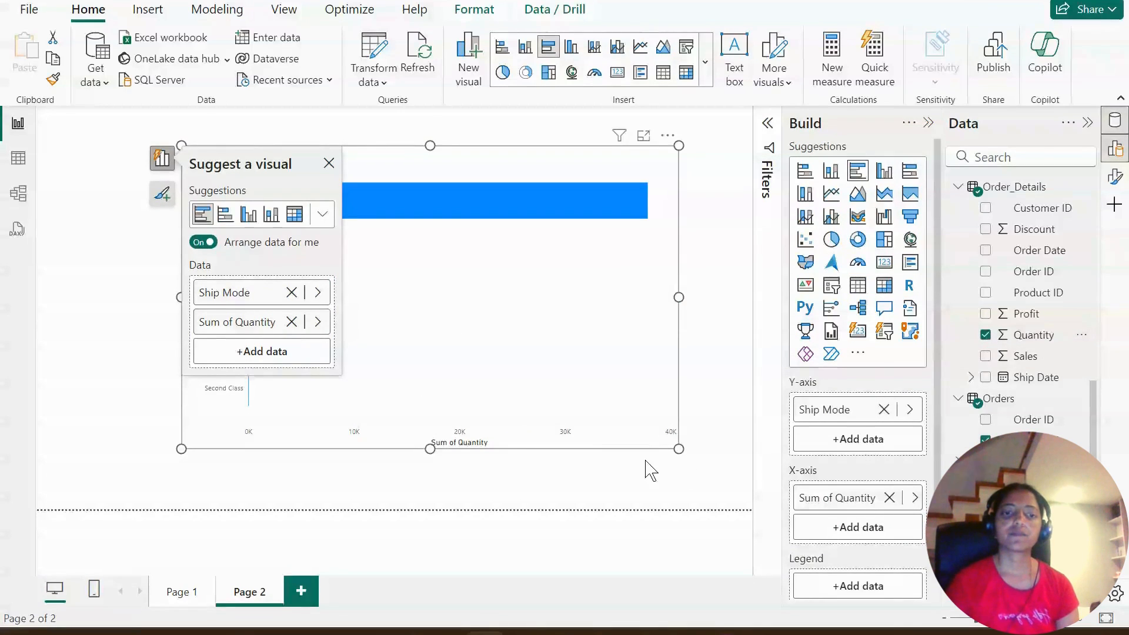
left_click_drag(679, 449, 730, 481)
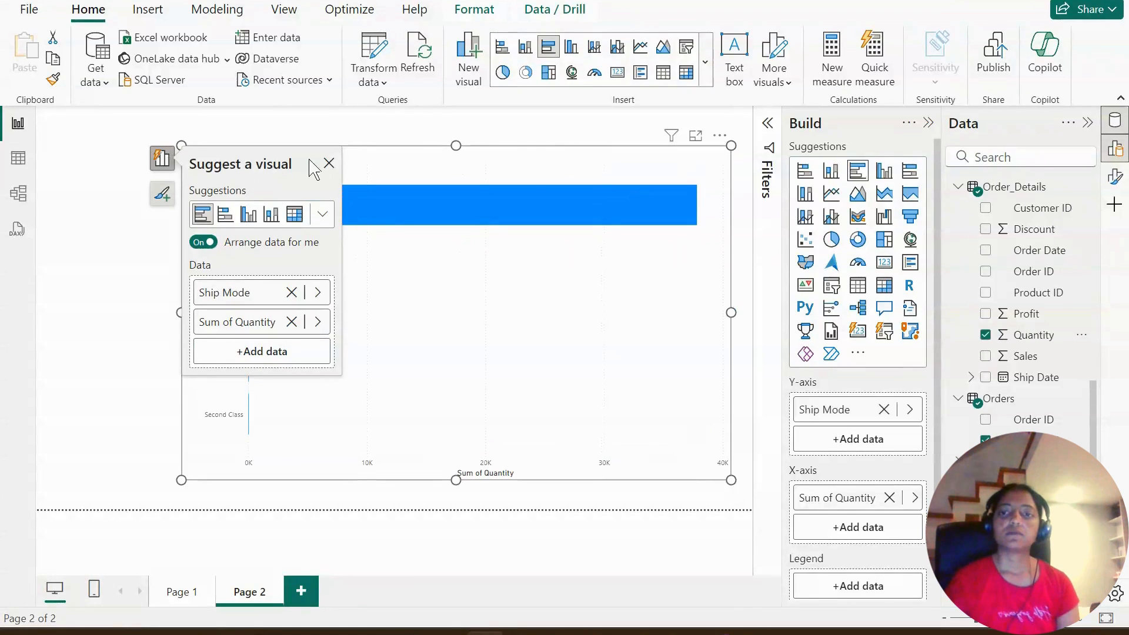
left_click(328, 164)
left_click_drag(179, 143, 89, 124)
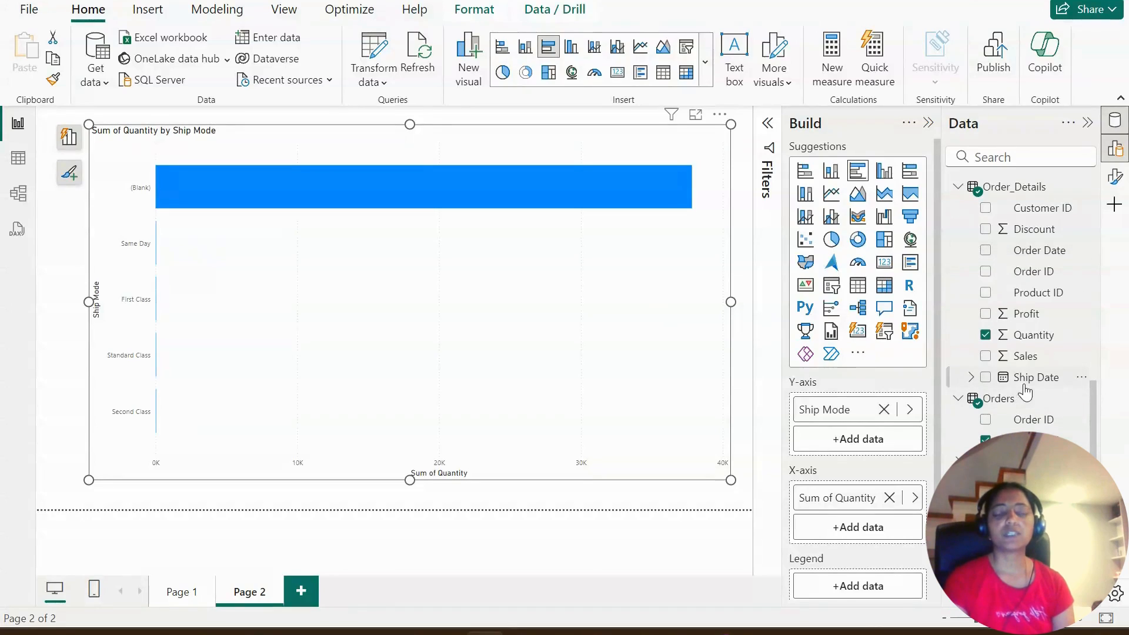
- Check the Orders to Order_Details relationship in the model diagram and add a new report page
left_click(13, 196)
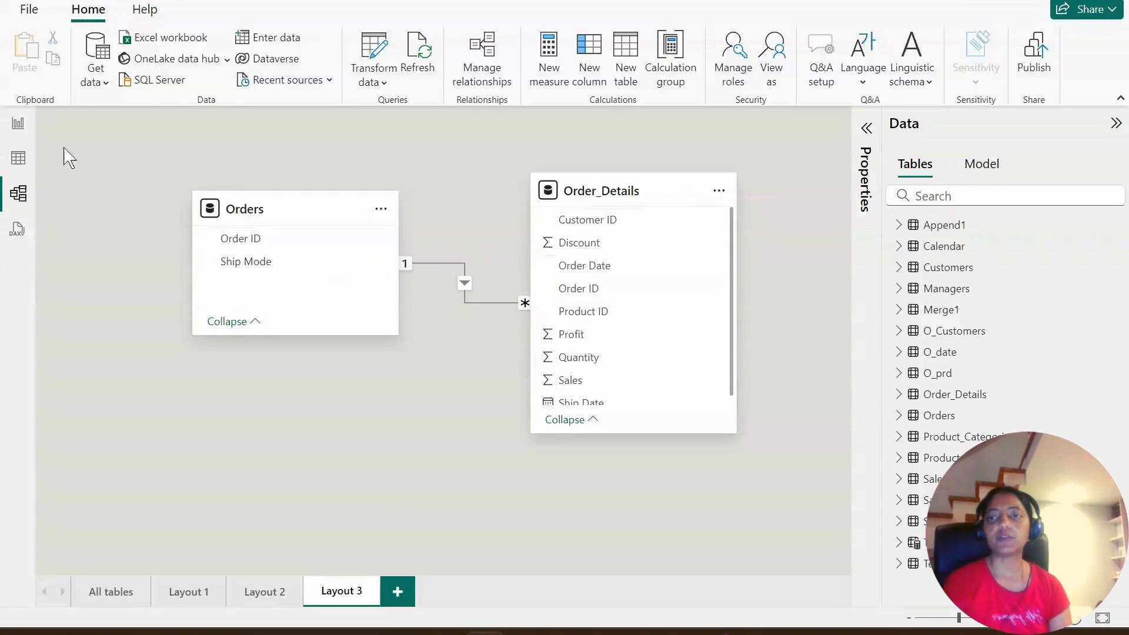
left_click(18, 123)
left_click(309, 599)
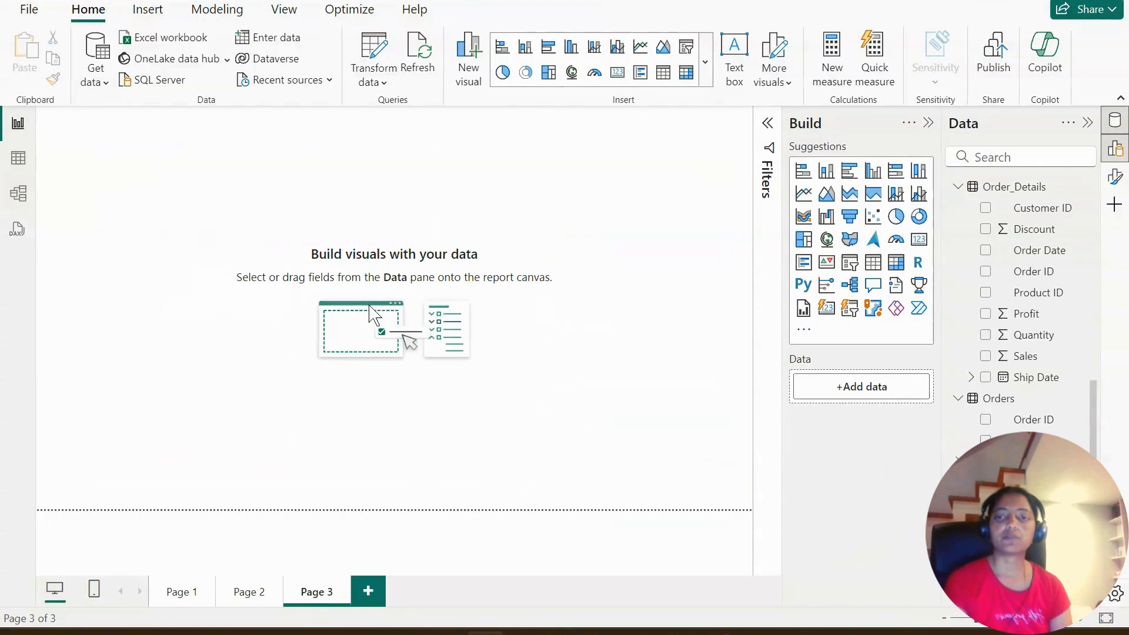
- Collapse the Orders, Order_Details and O_Customers field lists, then place Ship Mode from Merge1 as a table away from the canvas corner
left_click(958, 398)
left_click(959, 231)
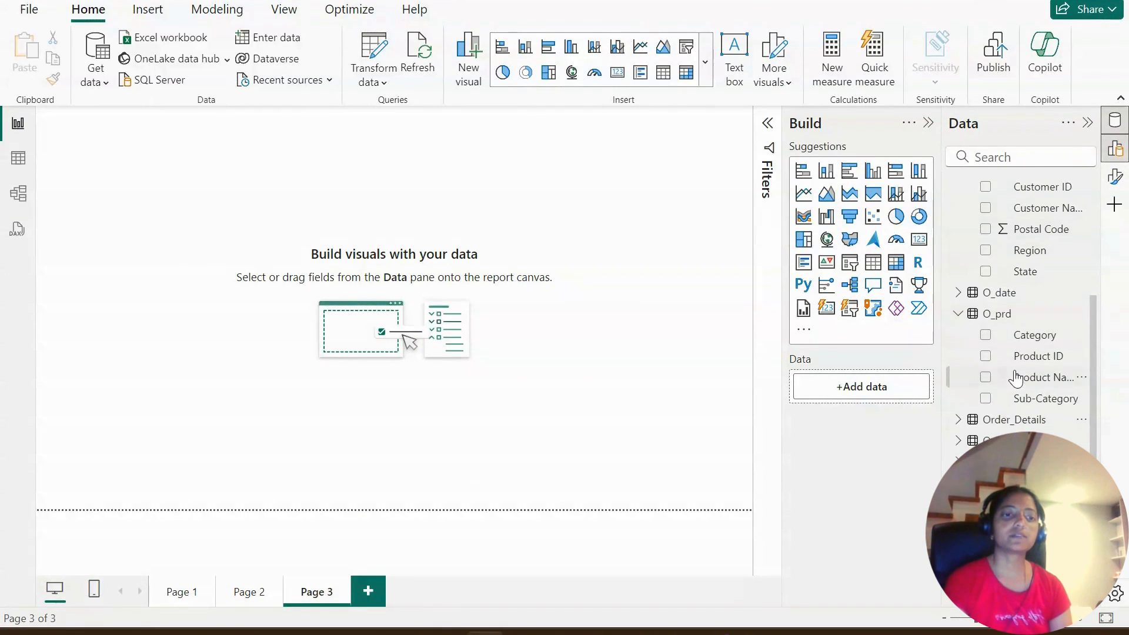
scroll(1017, 294, "up", 3)
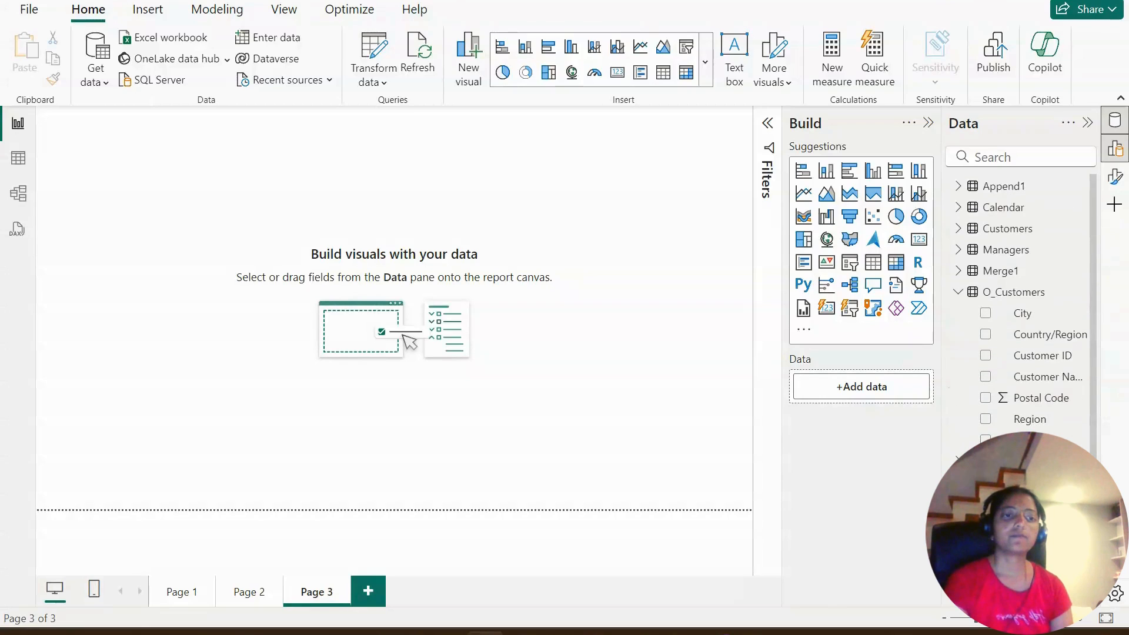
left_click(959, 293)
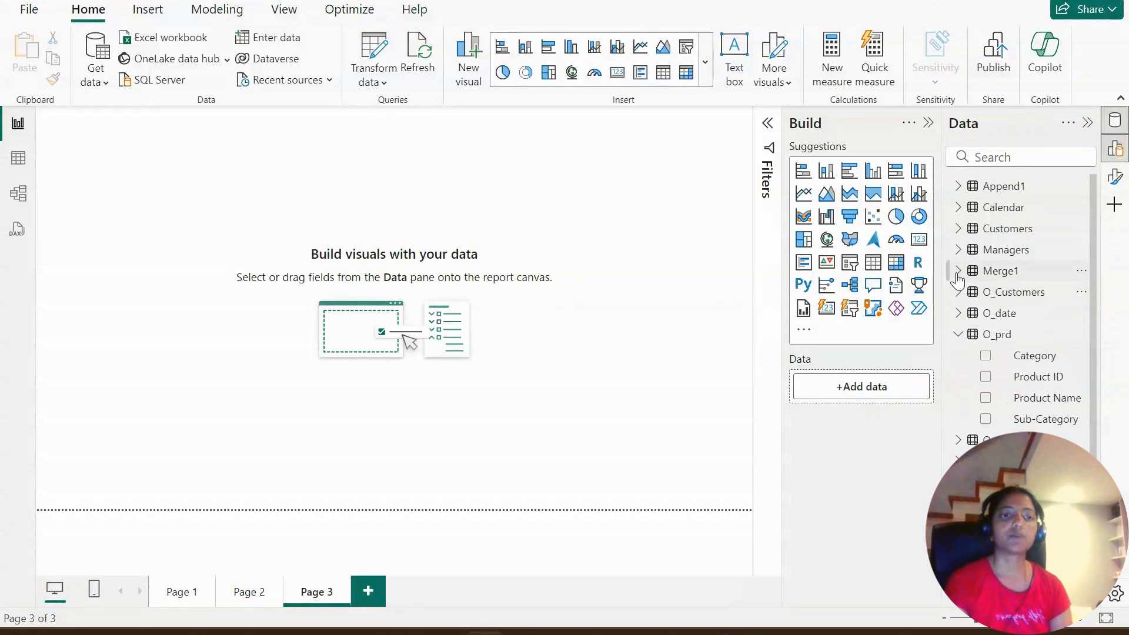
left_click(958, 270)
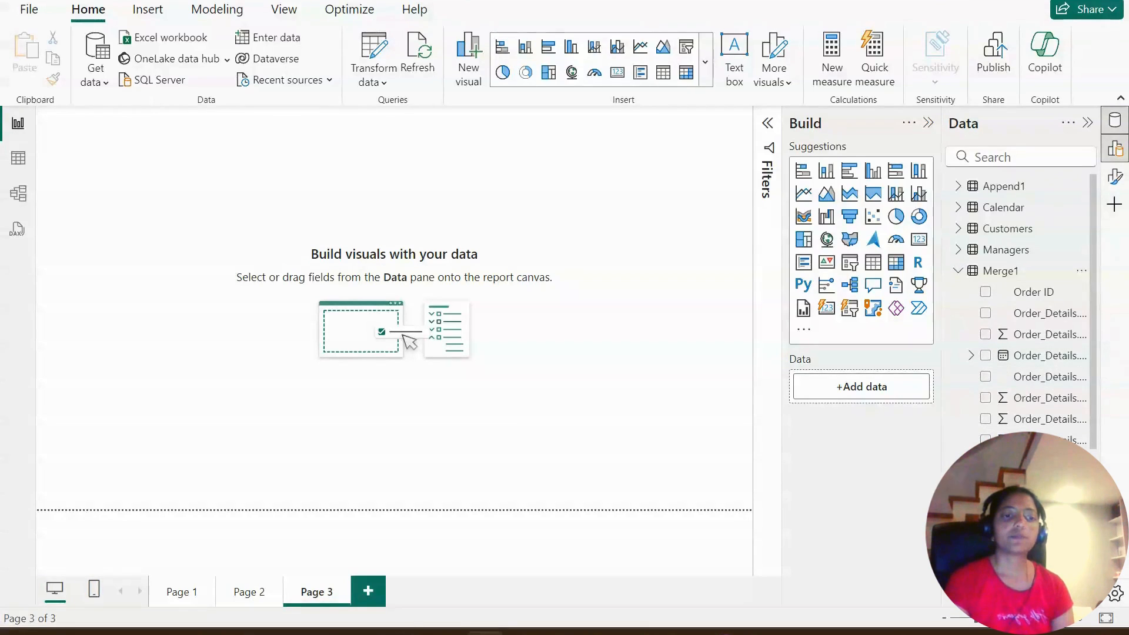
left_click(986, 504)
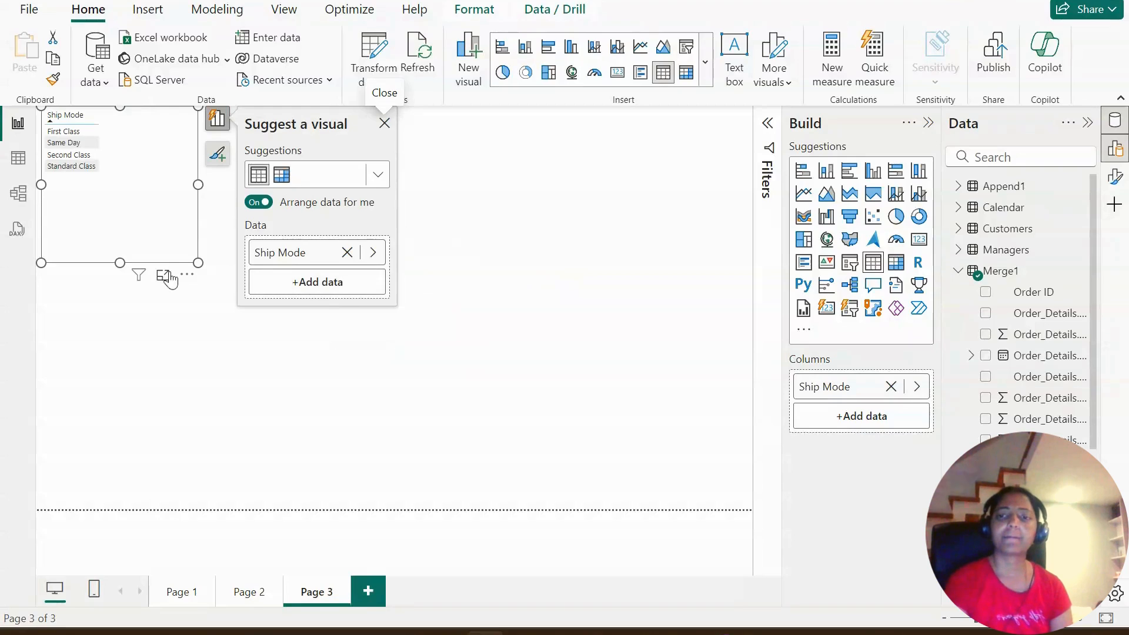
left_click_drag(192, 282, 365, 360)
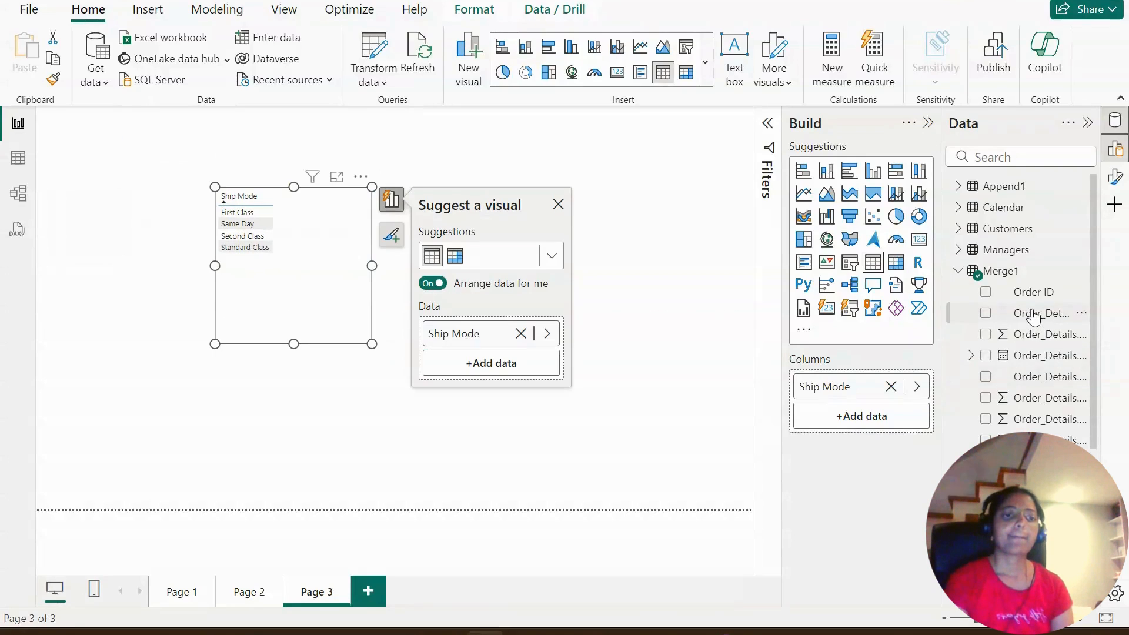
- Widen the field list so full names are readable and add Merge1's Order_Details.Sales to the Ship Mode visual
scroll(1033, 316, "down", 2)
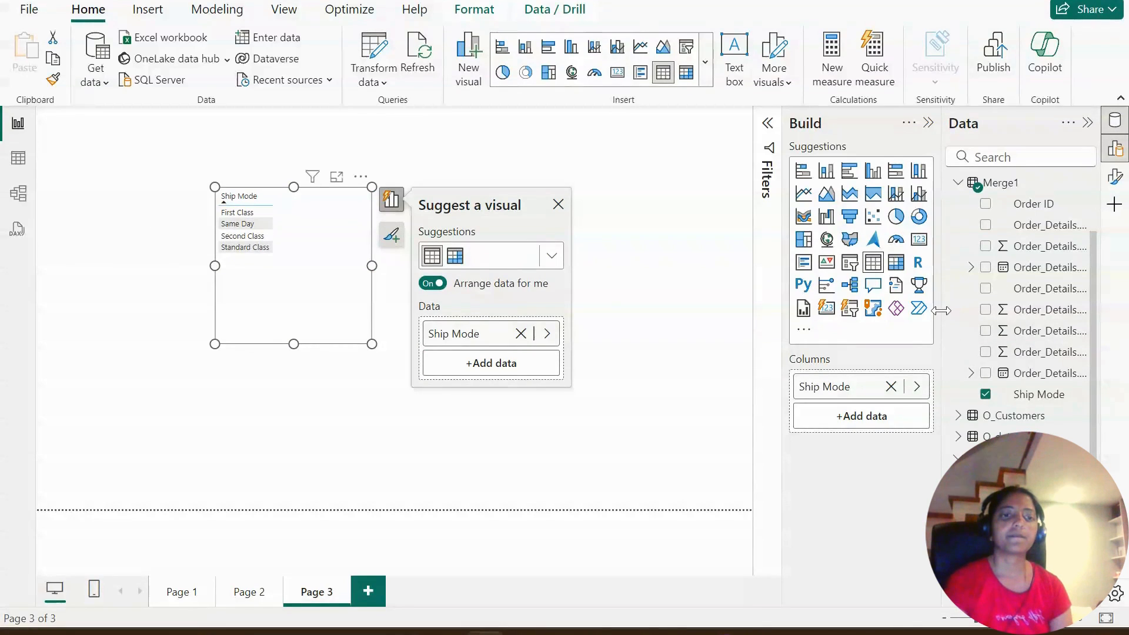
left_click_drag(941, 320, 855, 310)
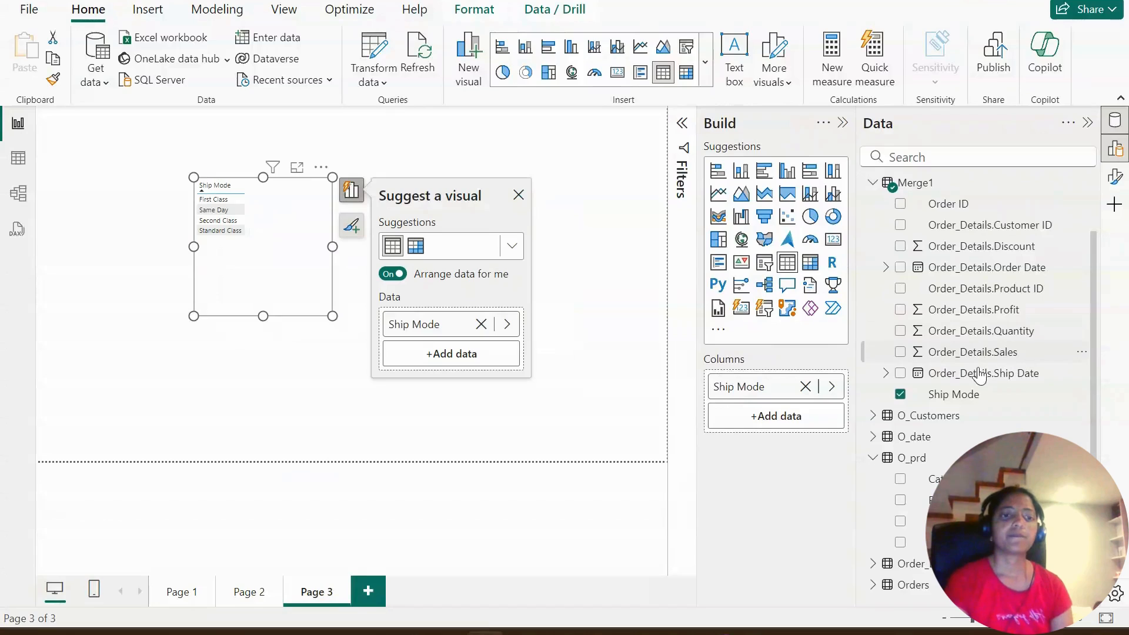
left_click(900, 351)
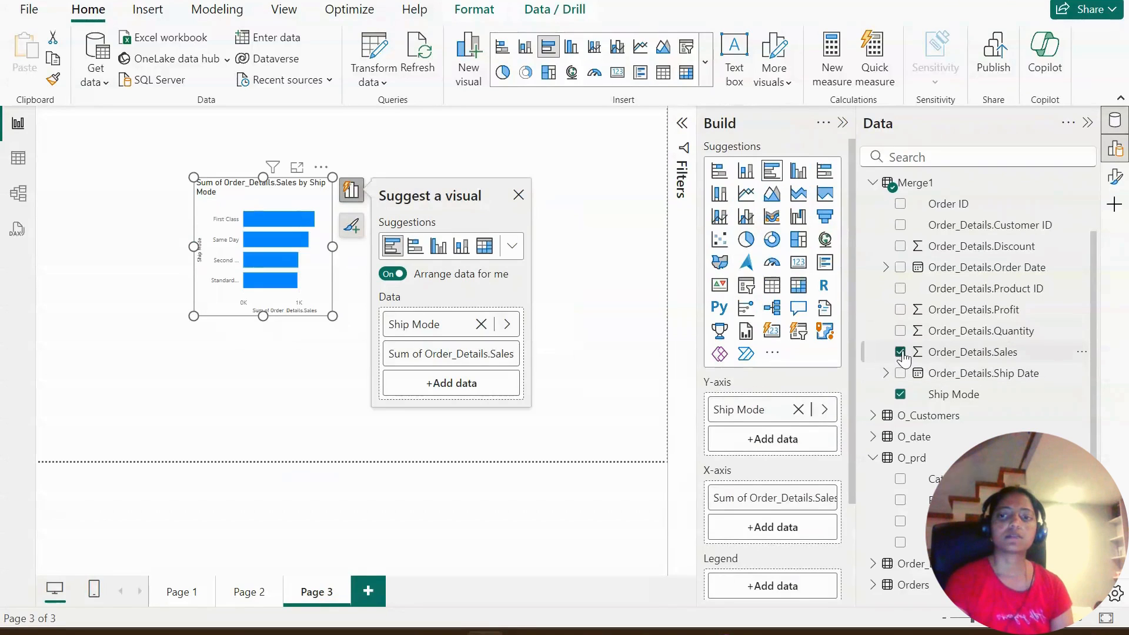
- Dismiss the visual suggestions, enlarge the merged-table sales chart to fill most of Page 3 and deselect it
left_click(518, 195)
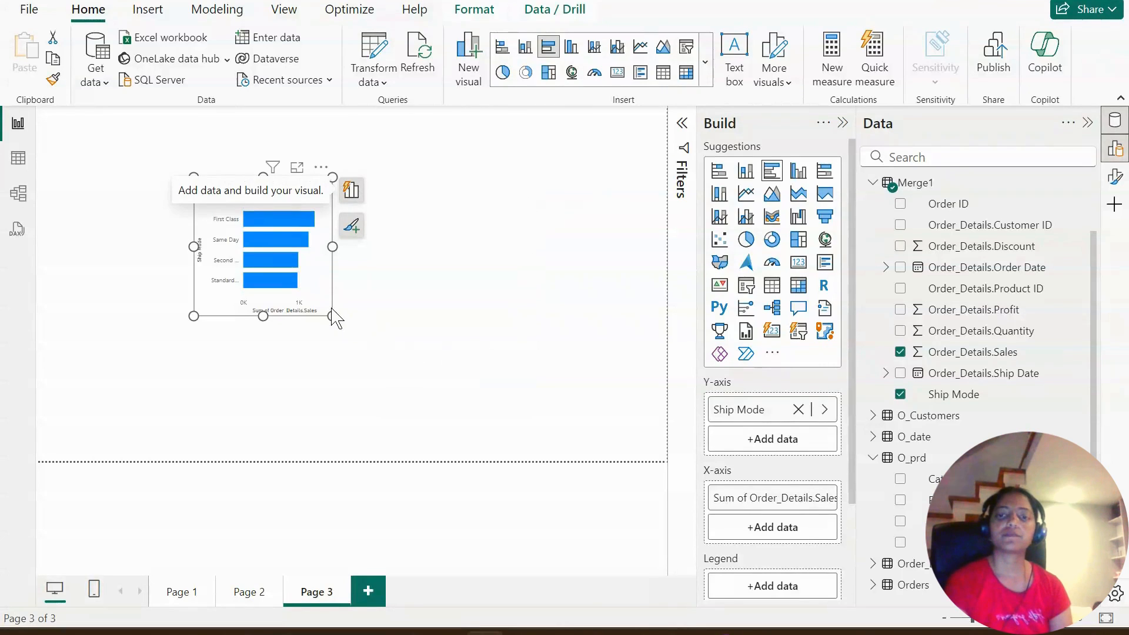
left_click_drag(333, 316, 618, 422)
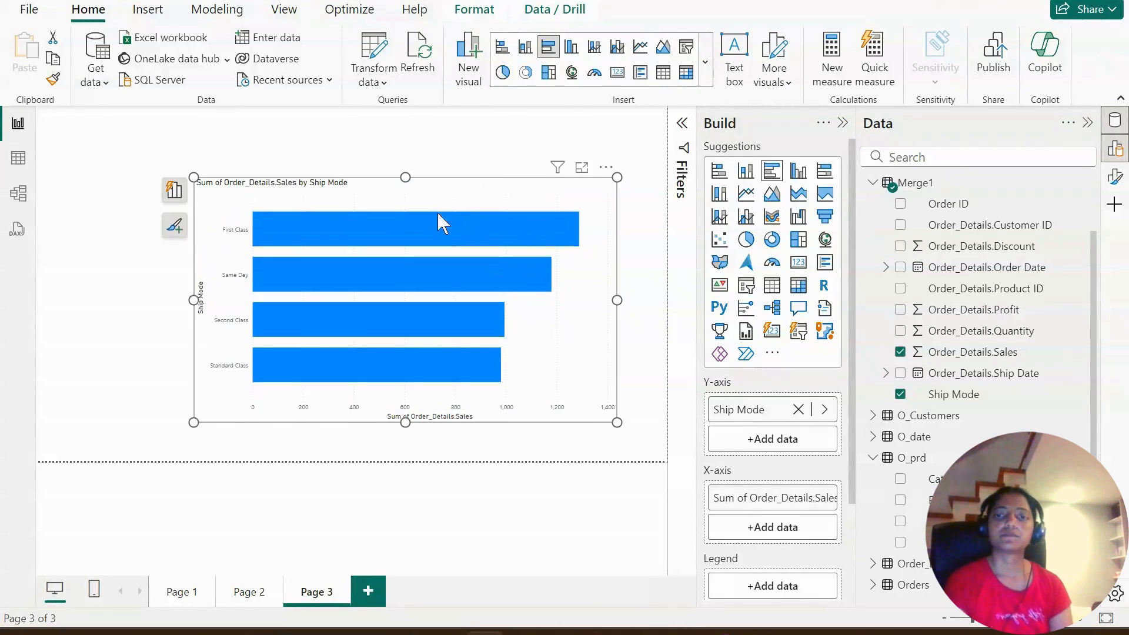
left_click_drag(194, 177, 97, 147)
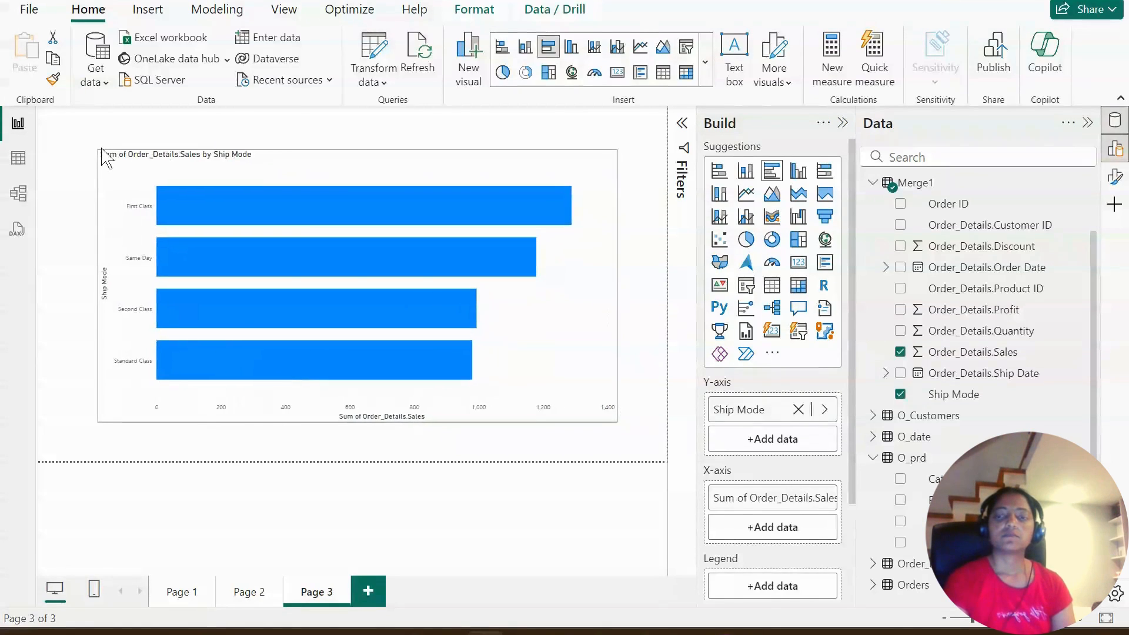
left_click(304, 449)
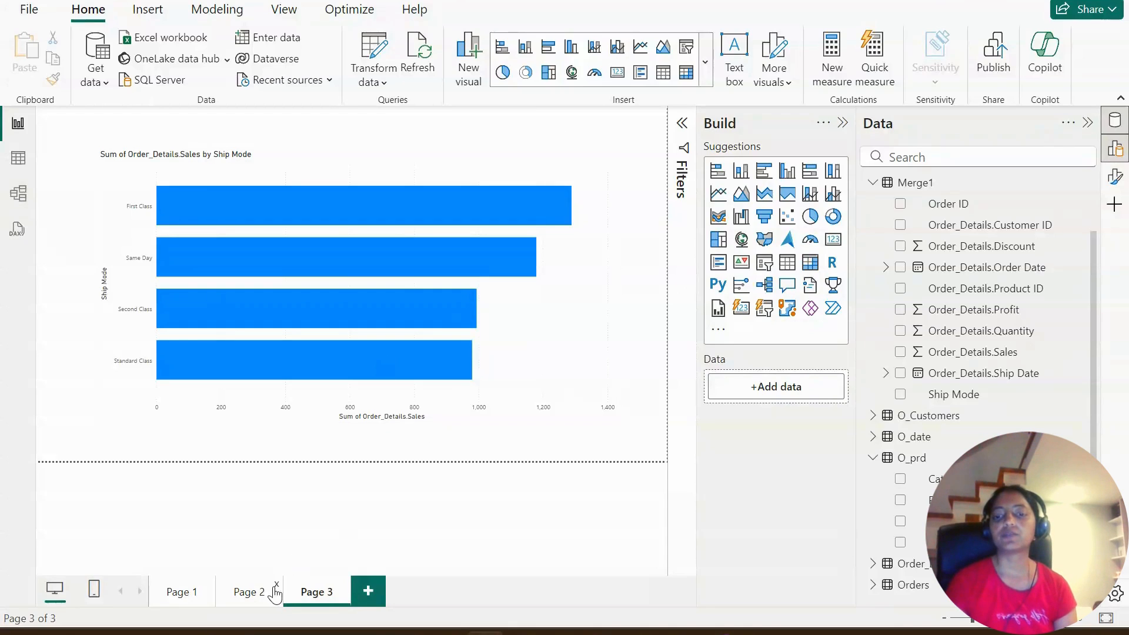
- Review the relationship-based Quantity by Ship Mode chart on Page 2 against the Orders to Order_Details relationship in the model diagram
left_click(252, 592)
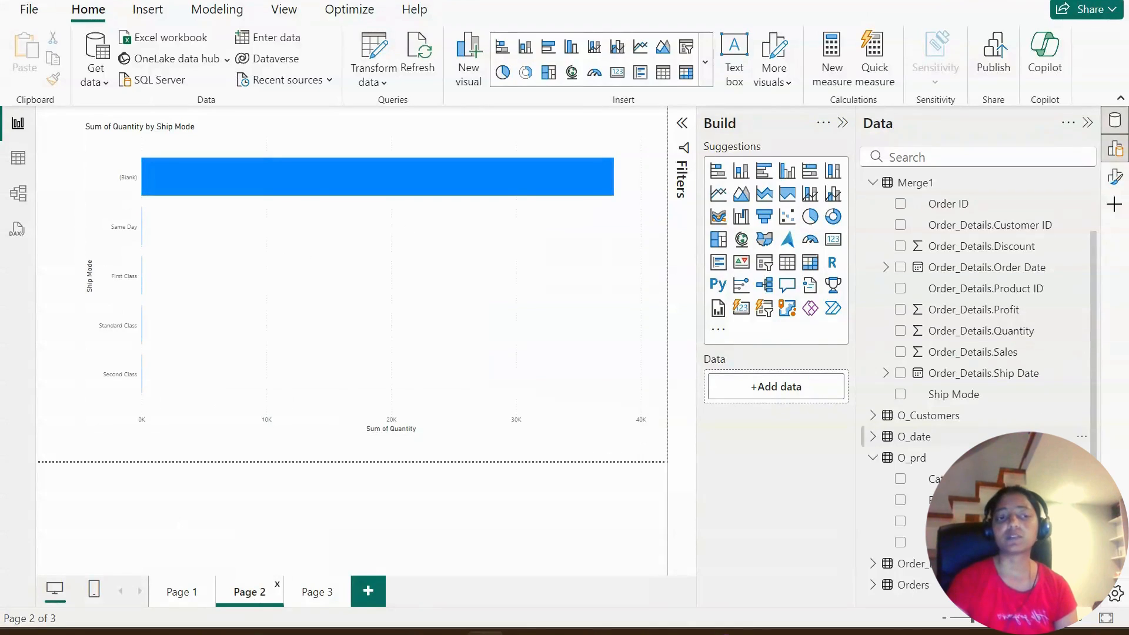
scroll(1003, 396, "down", 3)
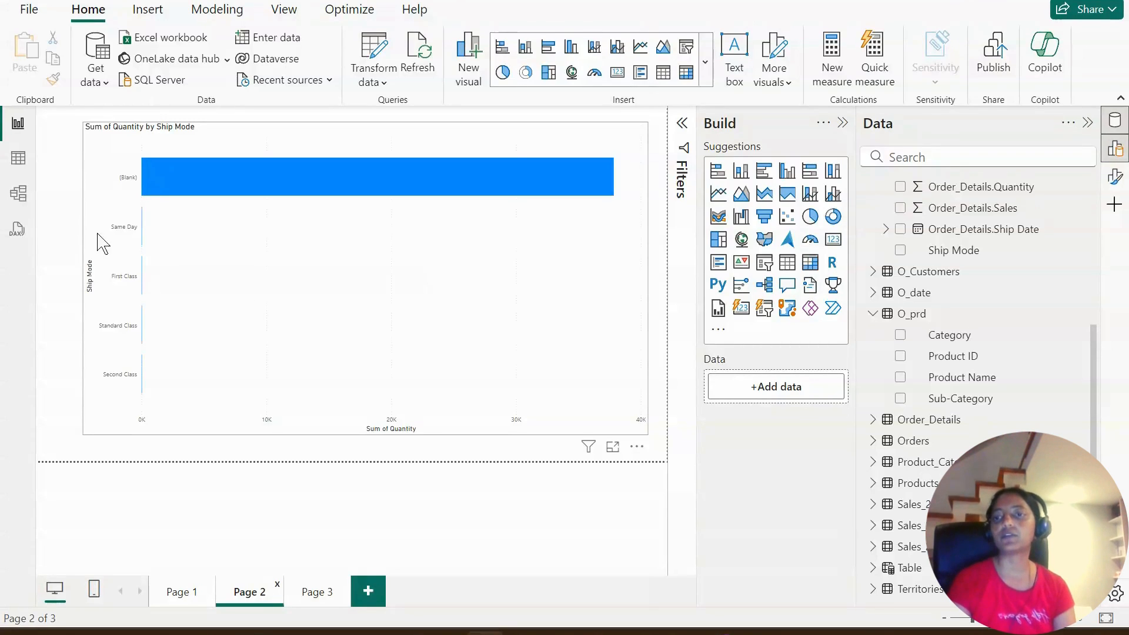
left_click(26, 194)
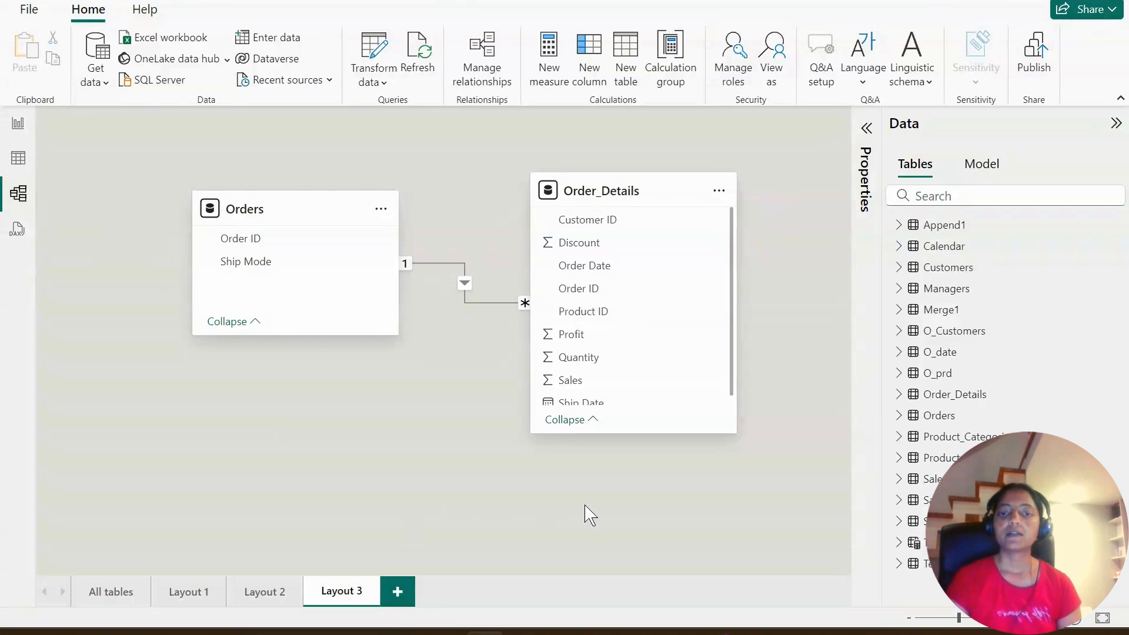
- Switch to the Power-BI-Zero-to-Hero README in Chrome to review the Data Modelling topics
mouse_move(711, 624)
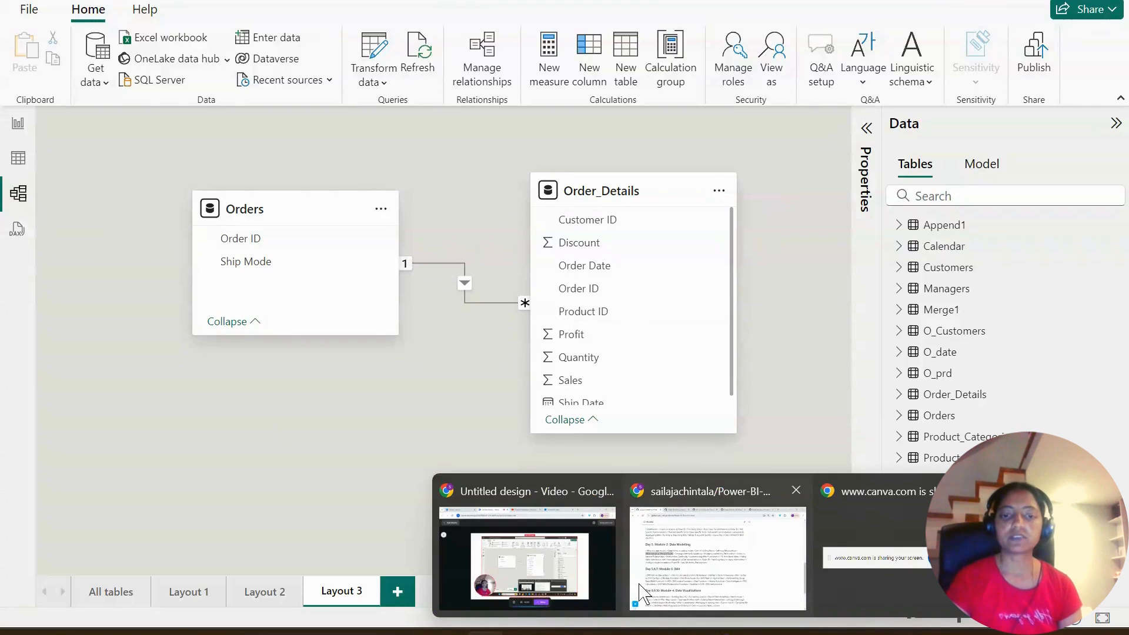
left_click(698, 582)
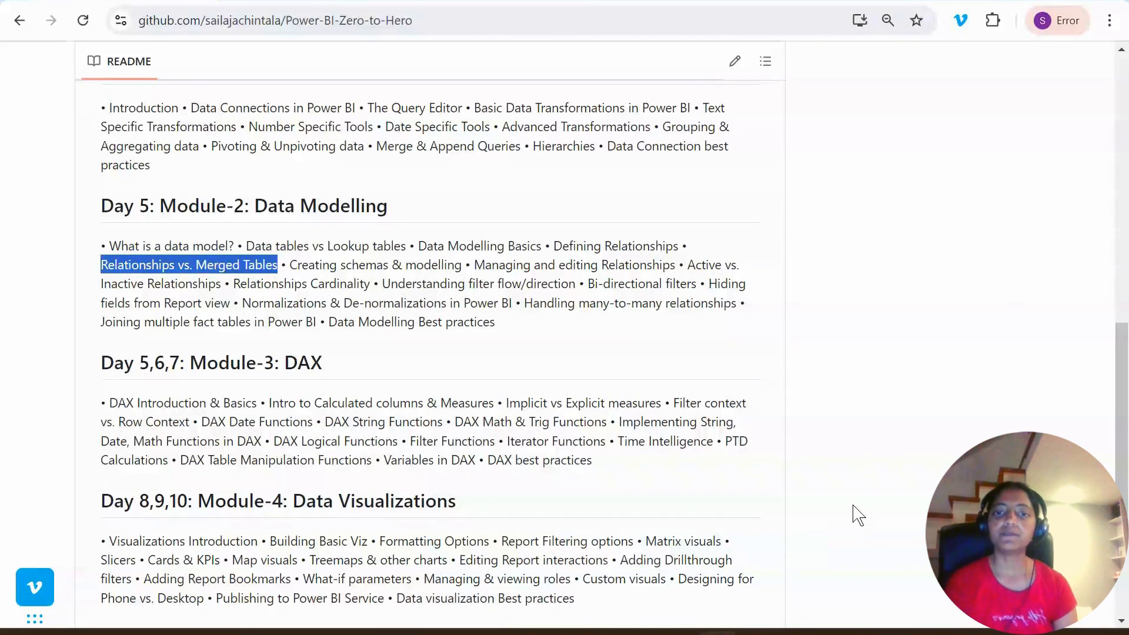
- Highlight the README topics "Creating schemas & modelling" and "Managing and editing Relationships" one after the other
left_click(301, 281)
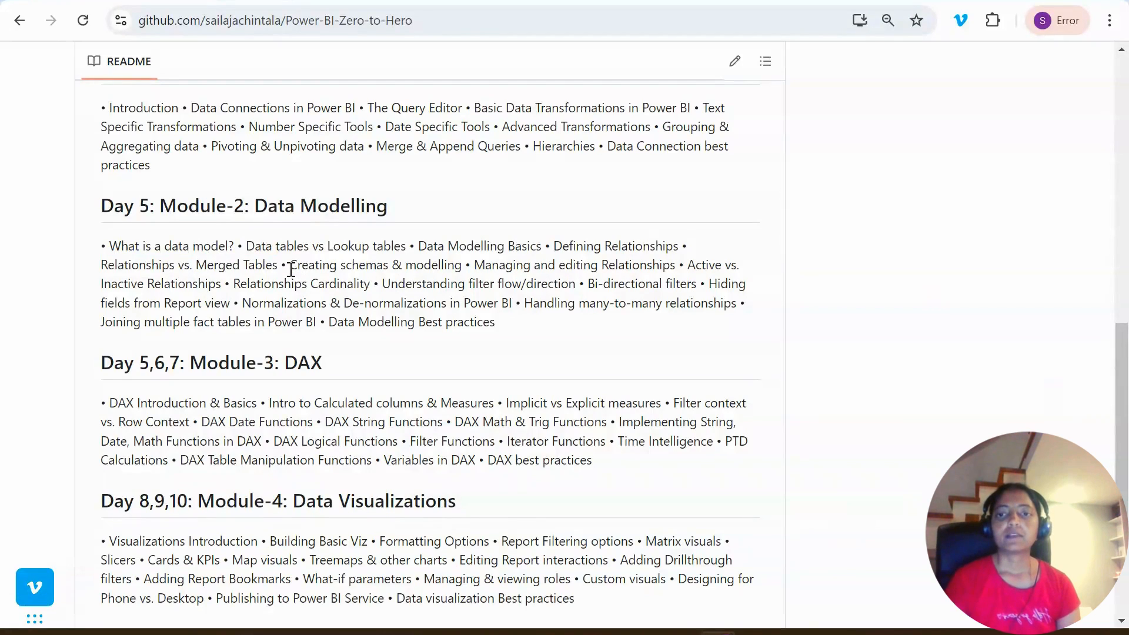
left_click_drag(291, 269, 474, 268)
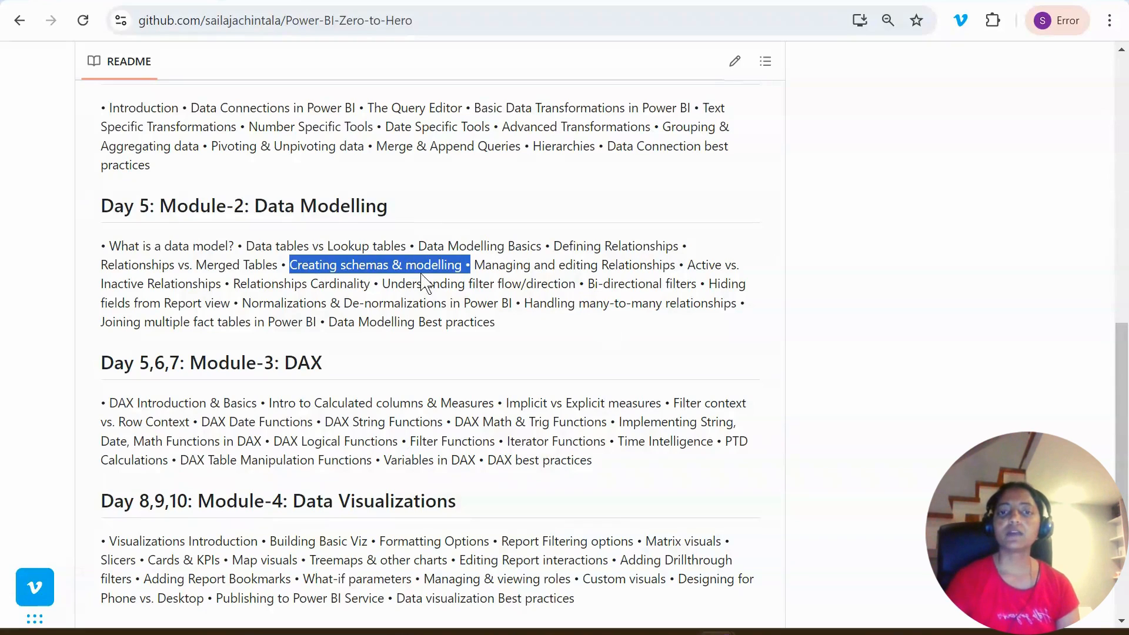
left_click_drag(475, 267, 694, 265)
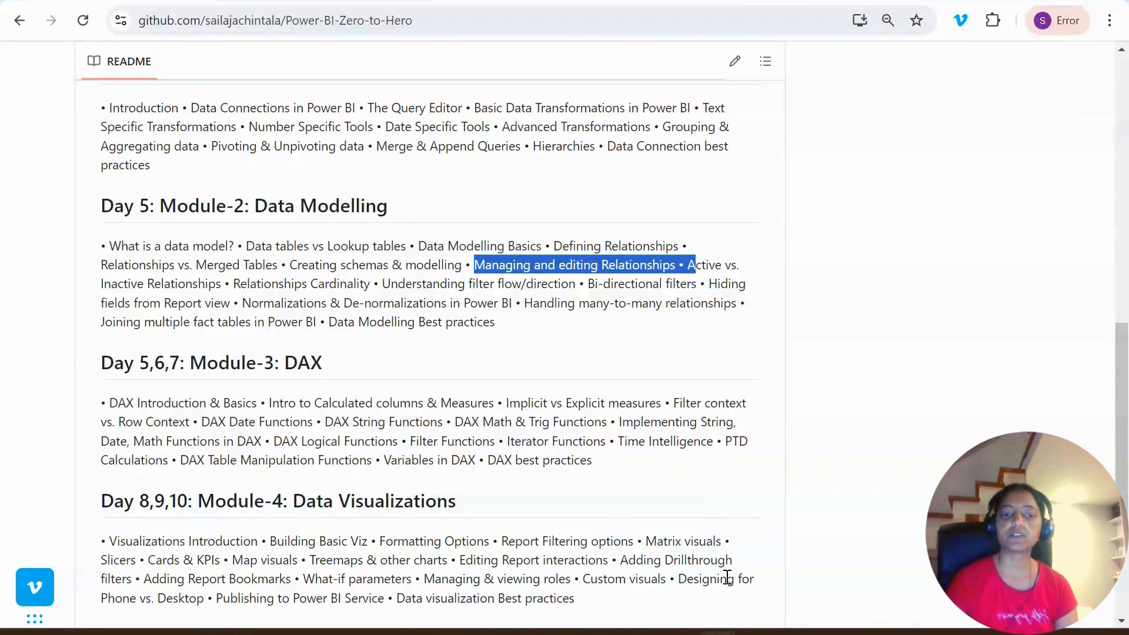
- Switch to Power BI and examine the managed relationships and the source tables offered for a new relationship, without creating one
left_click(484, 632)
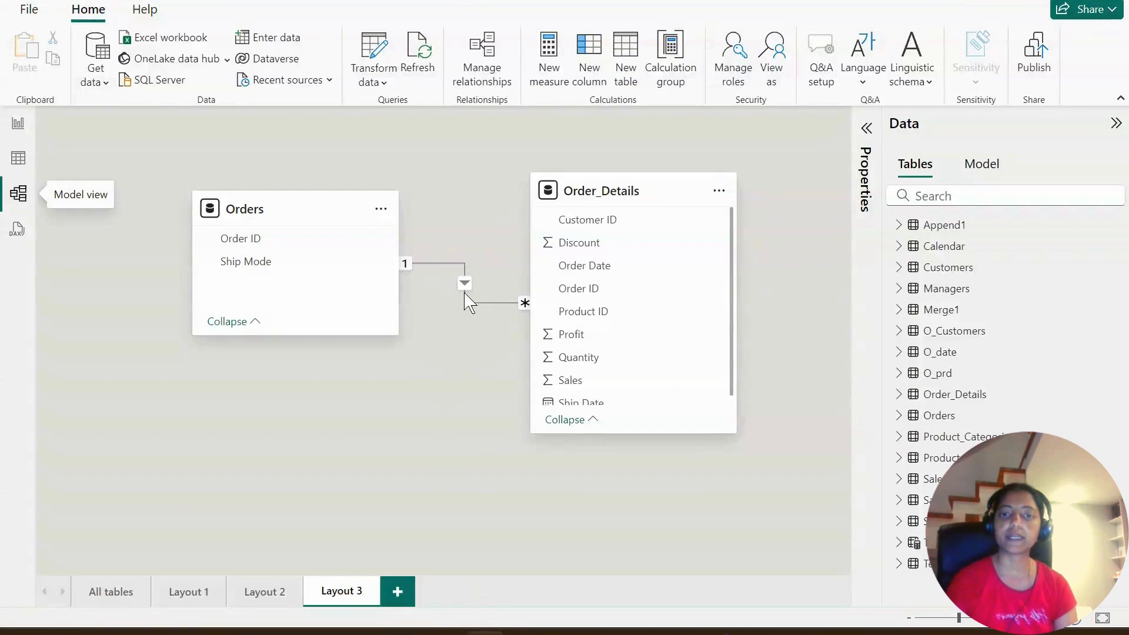
left_click(465, 265)
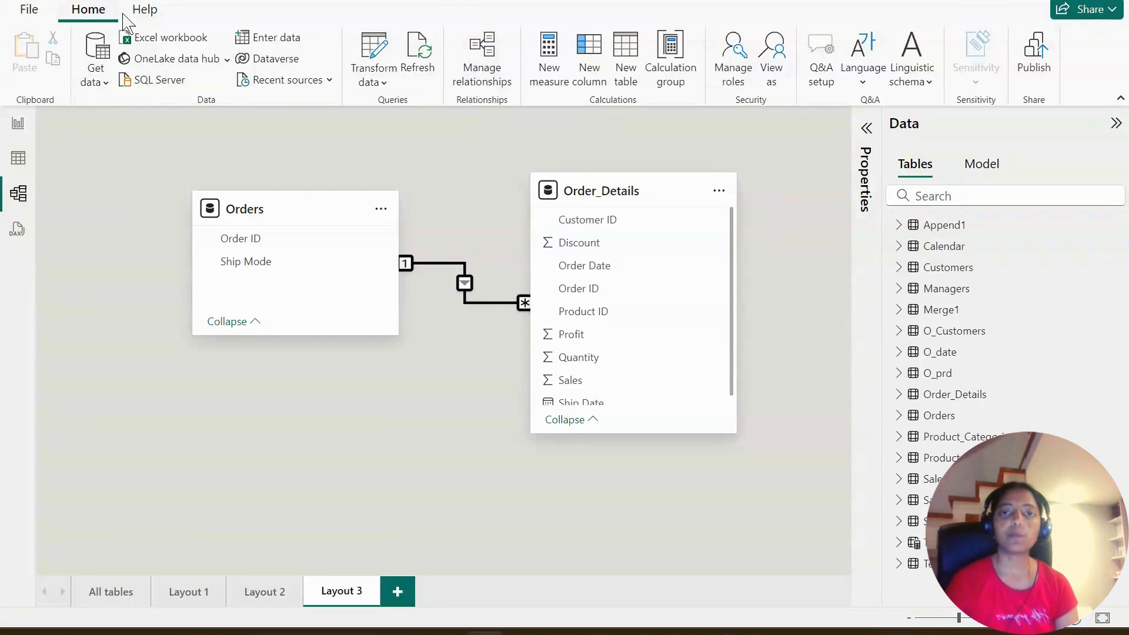
left_click(487, 54)
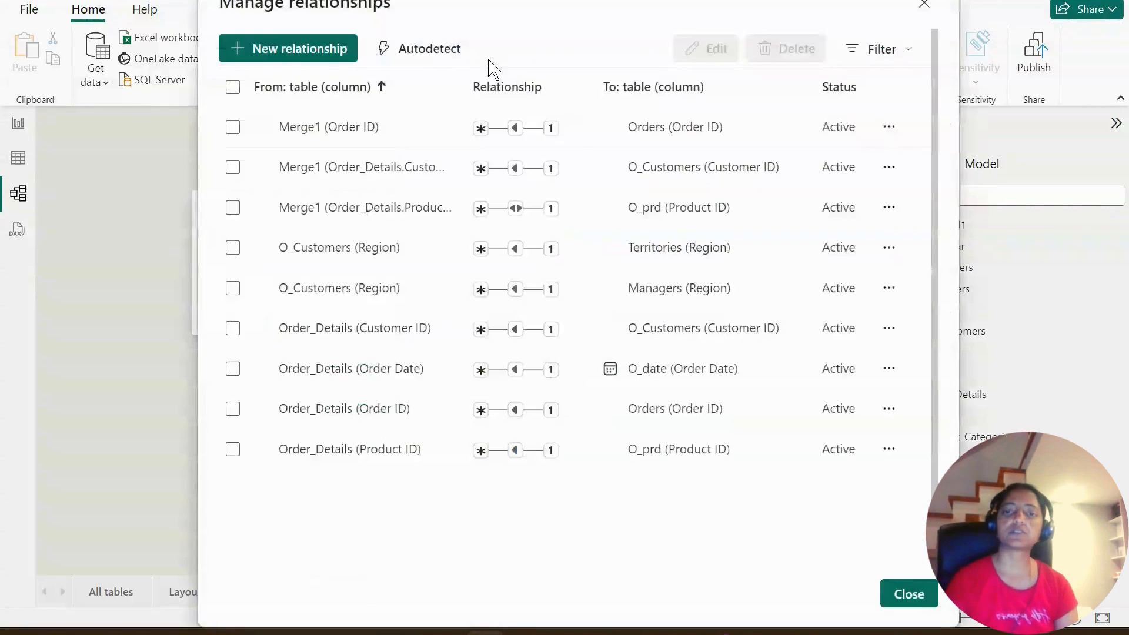
left_click(306, 54)
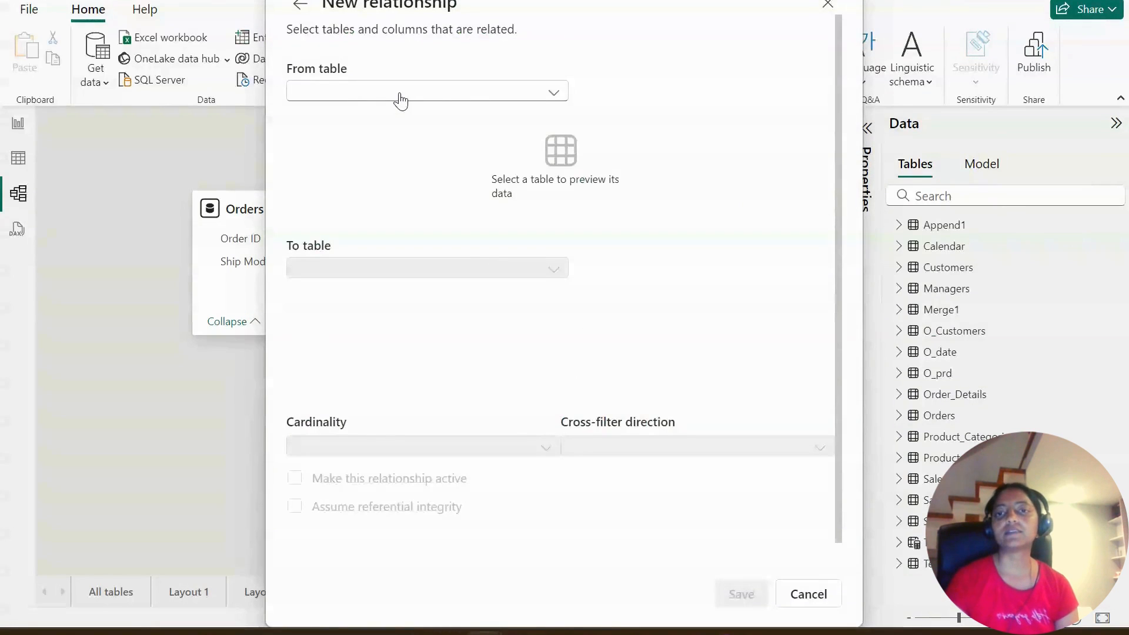
left_click(467, 98)
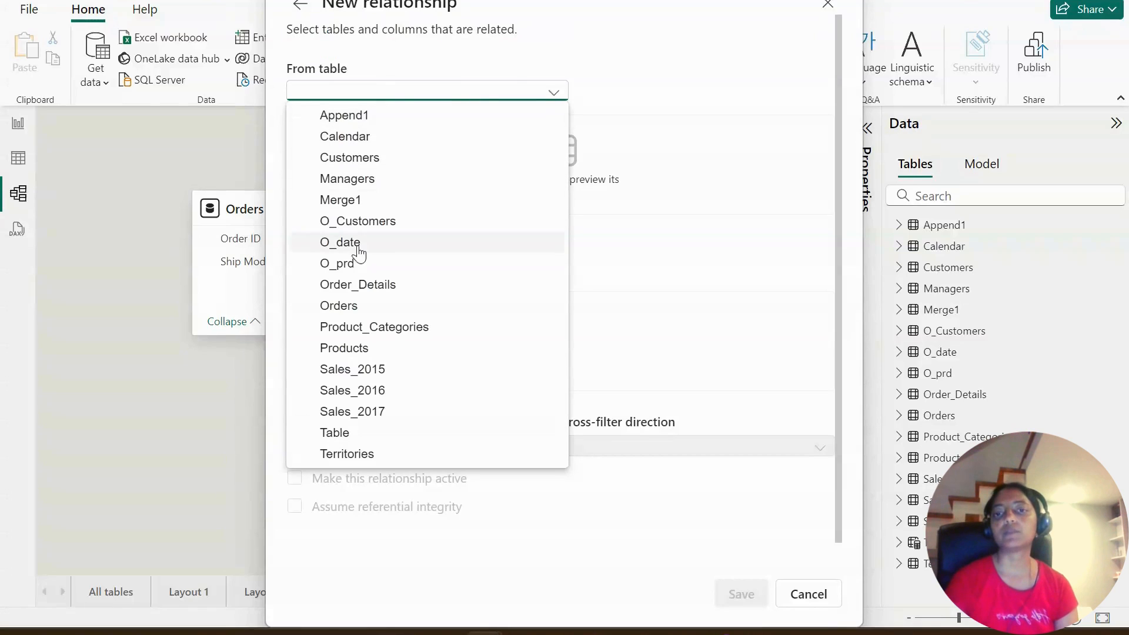
left_click(695, 231)
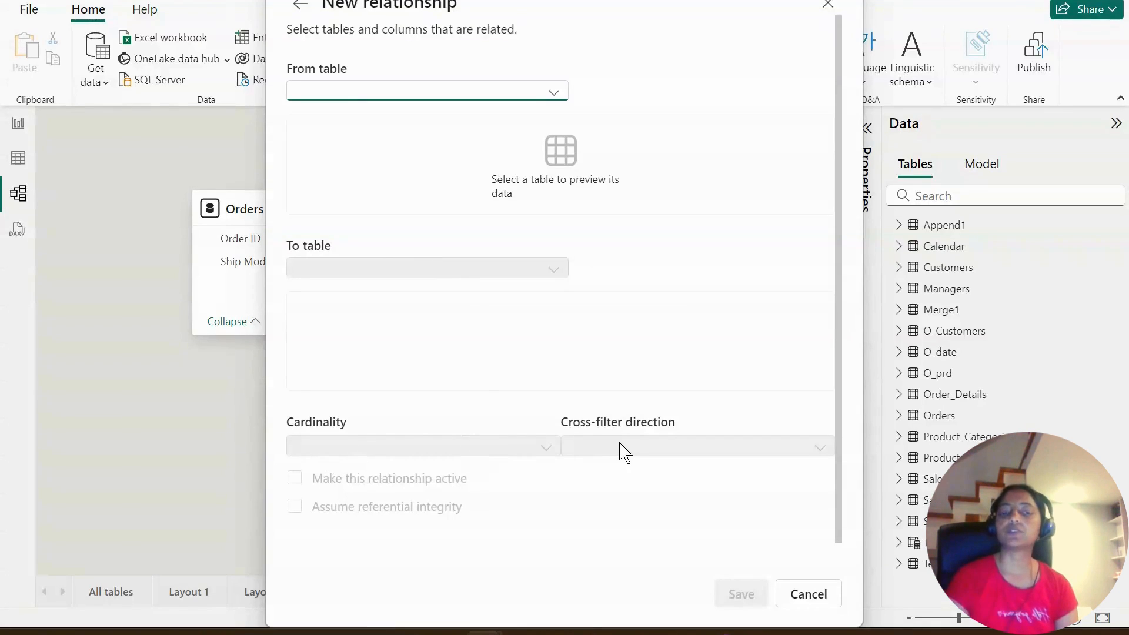
left_click(836, 594)
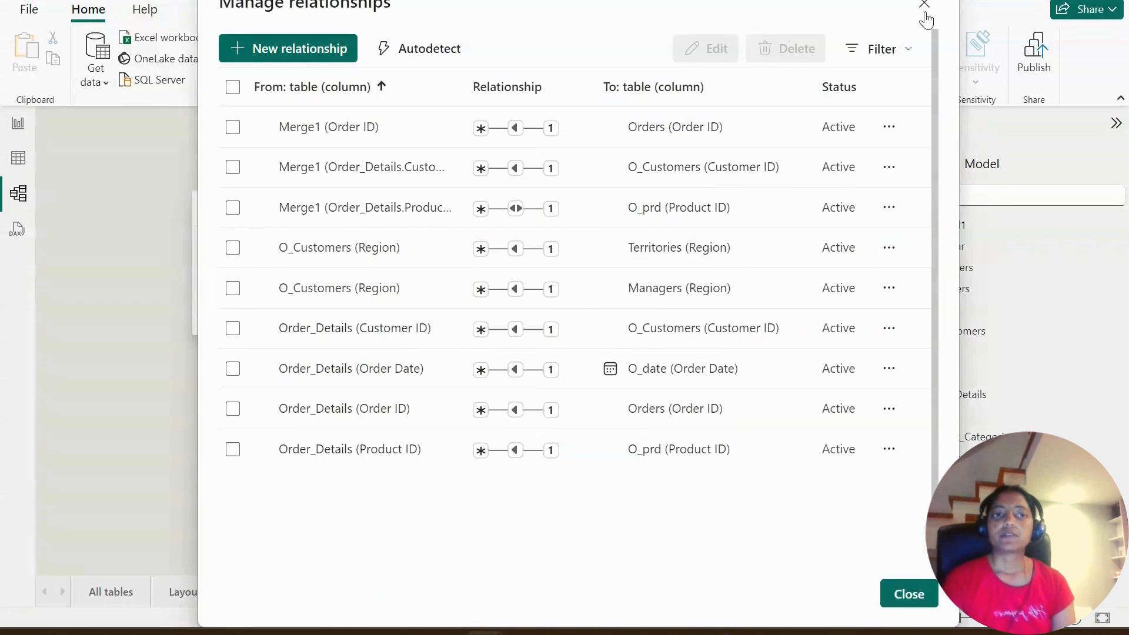
left_click(919, 7)
- Switch to the README in Chrome and highlight the topic "Active vs. Inactive Relationships"
mouse_move(719, 634)
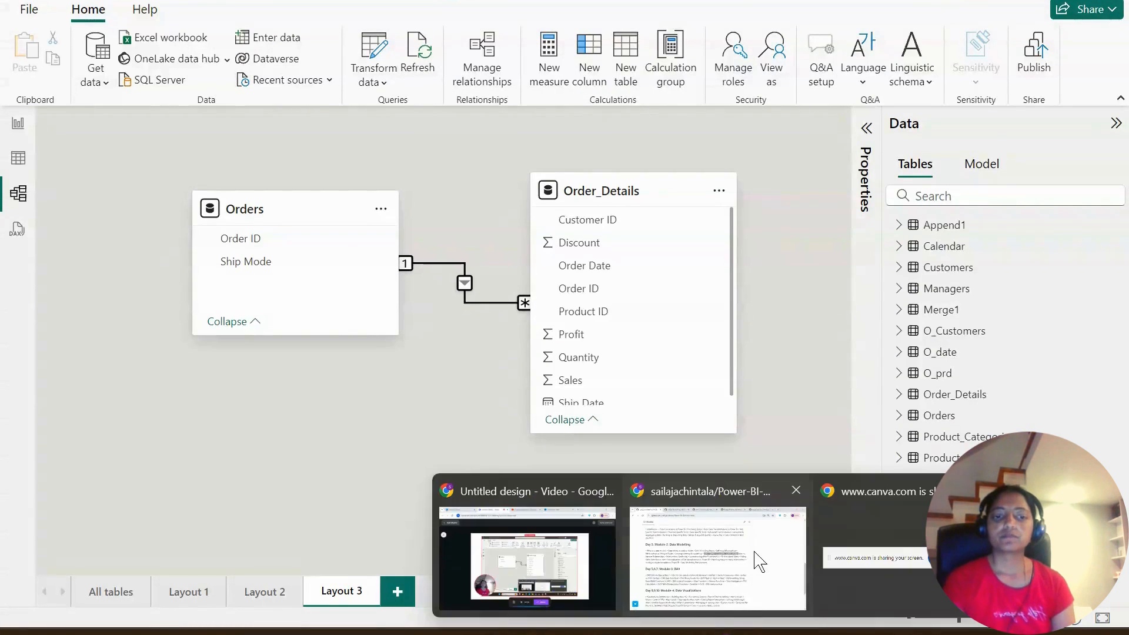
left_click(756, 560)
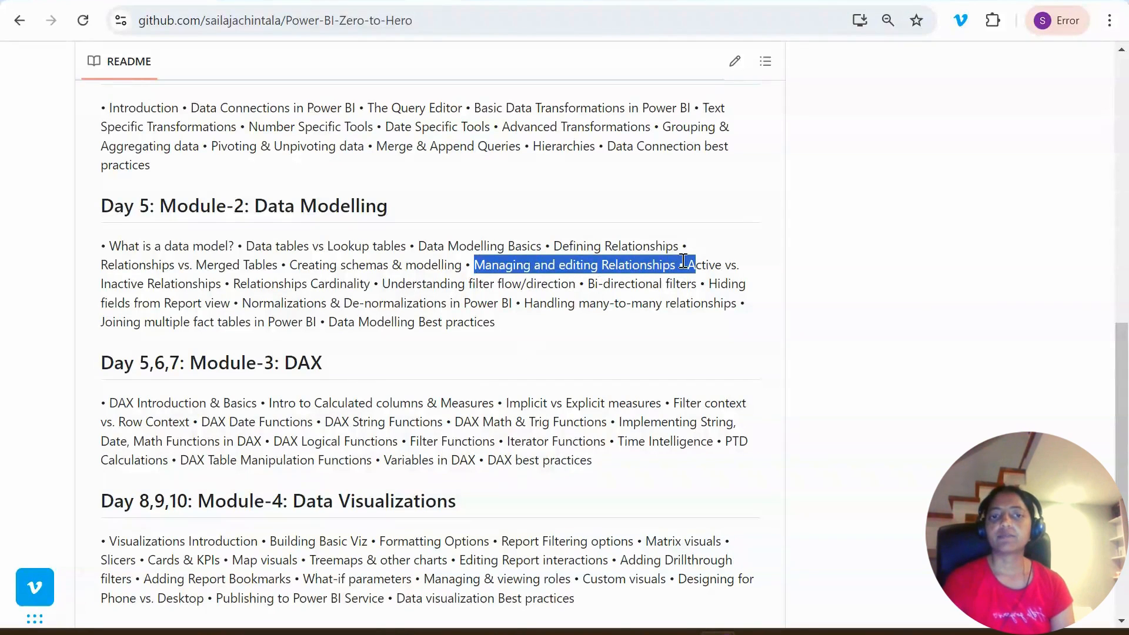
left_click(706, 269)
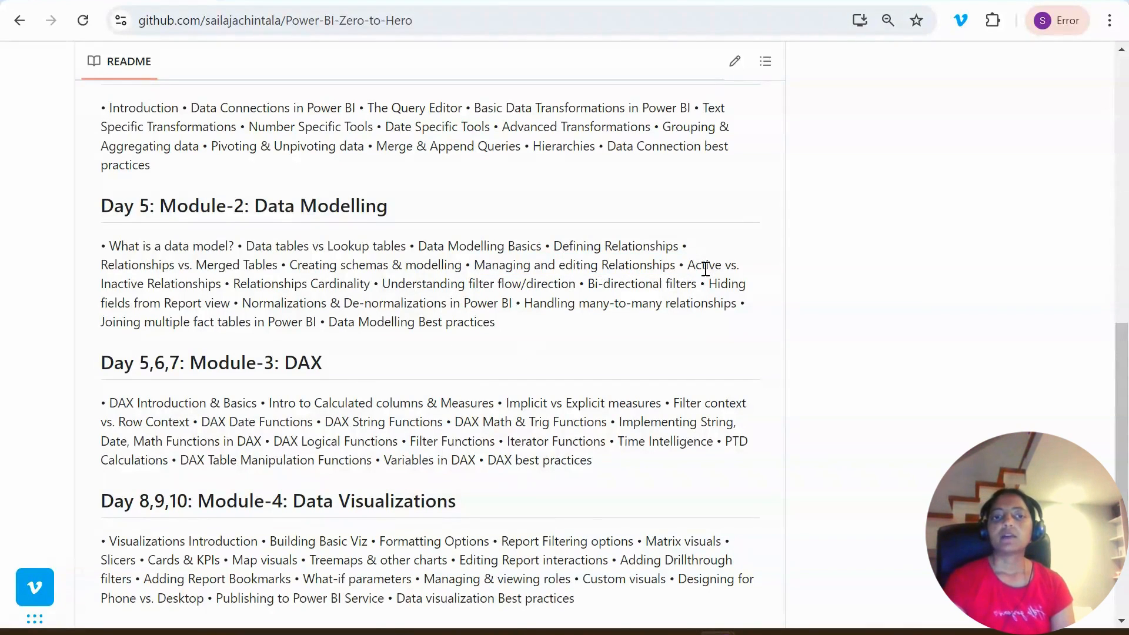
left_click_drag(689, 264, 222, 284)
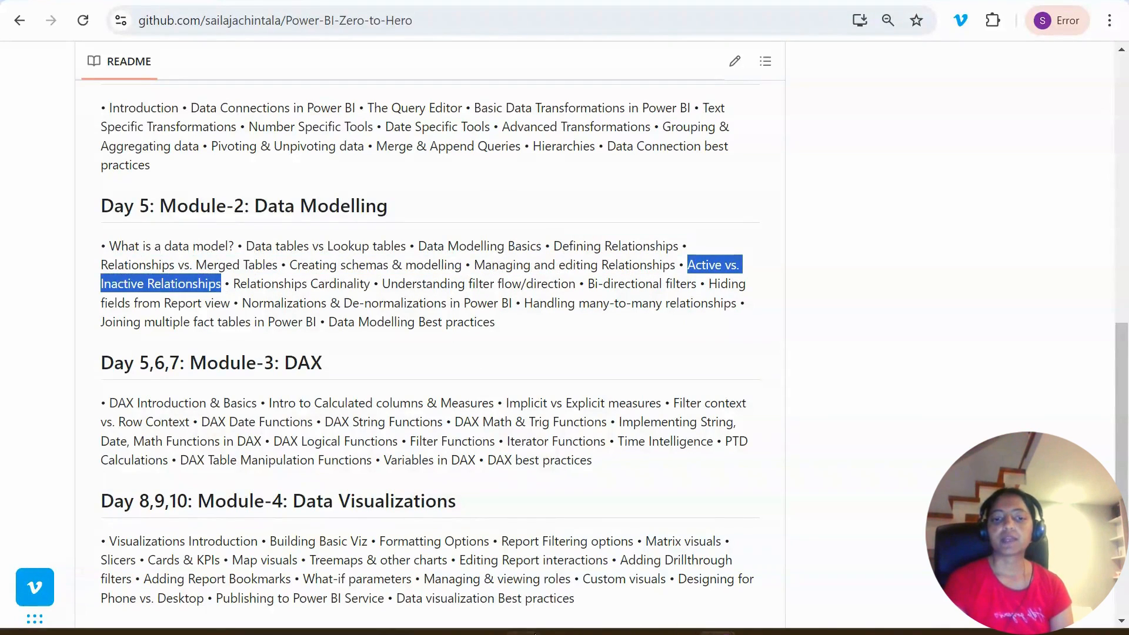
- Switch to Power BI and review the Layout 2, Layout 1 and All tables diagrams, shifting the Orders table slightly left in Layout 1
left_click(484, 633)
left_click(430, 389)
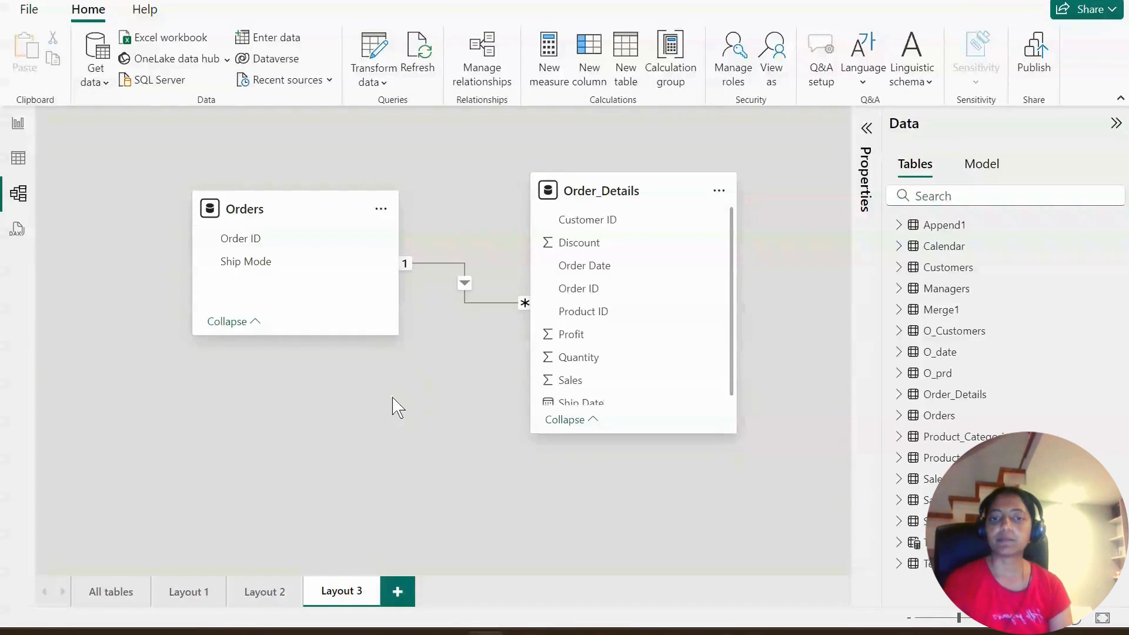
left_click(263, 593)
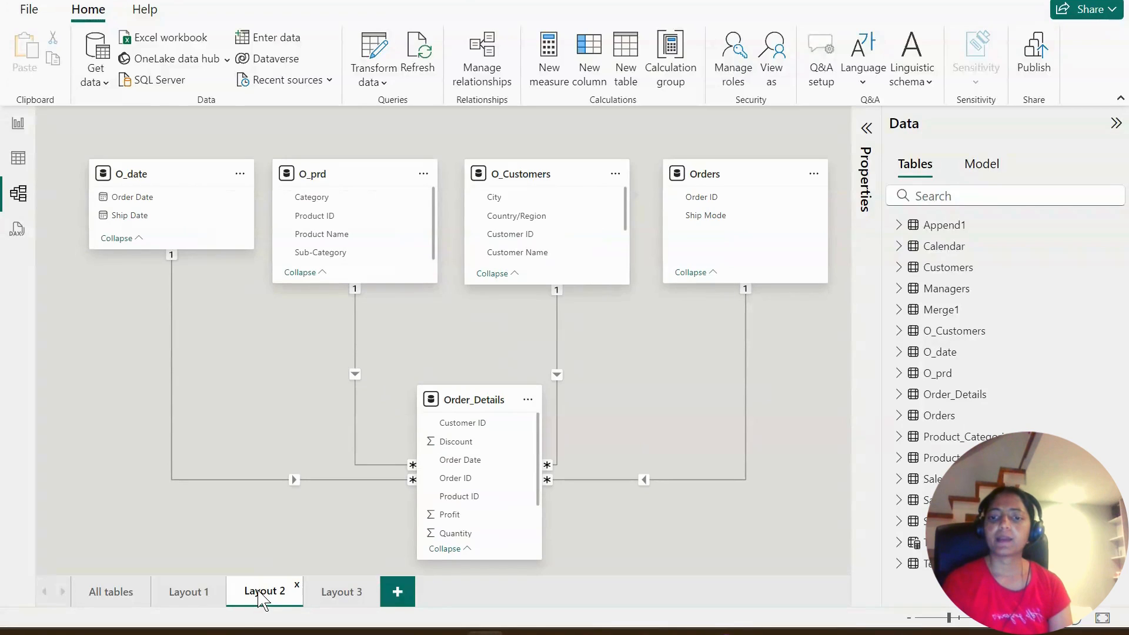
left_click(213, 593)
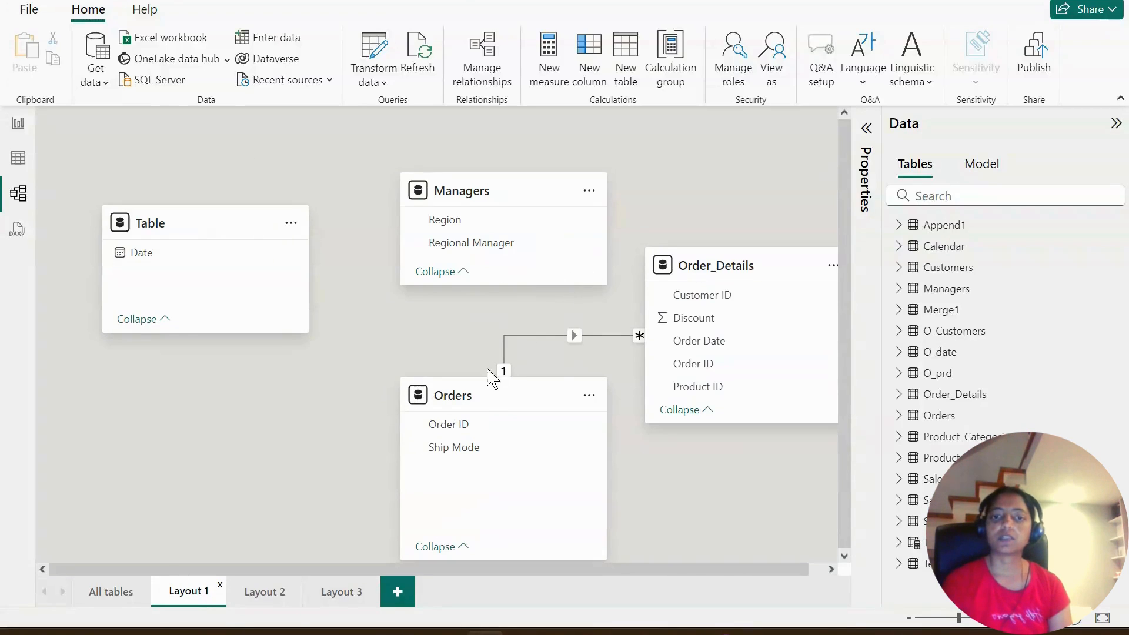
mouse_move(483, 402)
left_mouse_down()
mouse_move(398, 370)
mouse_move(475, 395)
left_mouse_up()
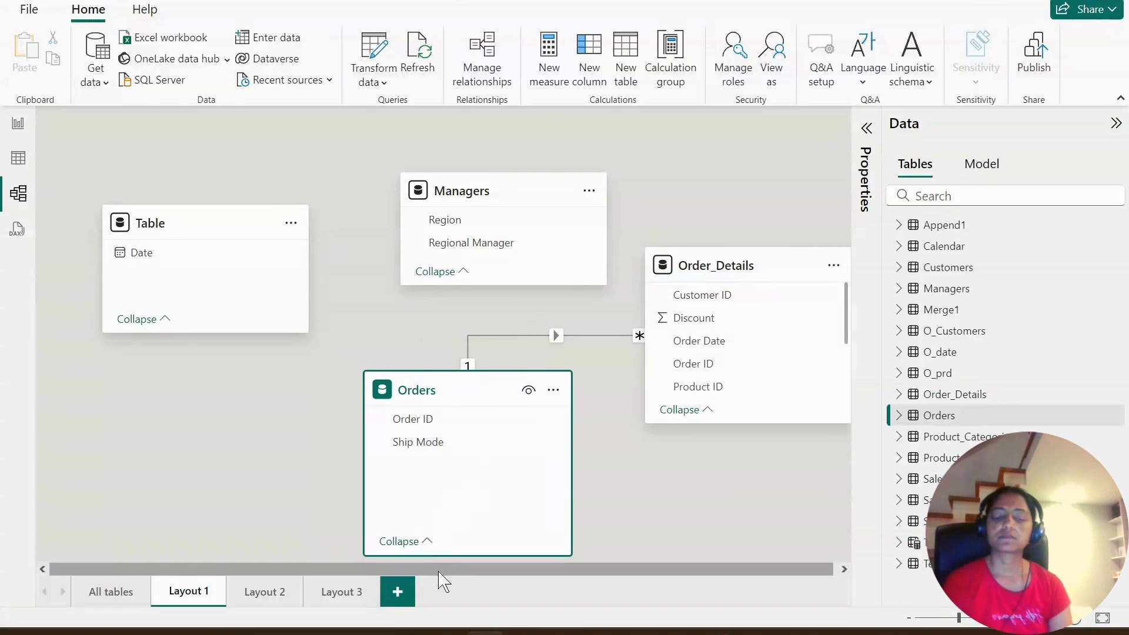
left_click(118, 603)
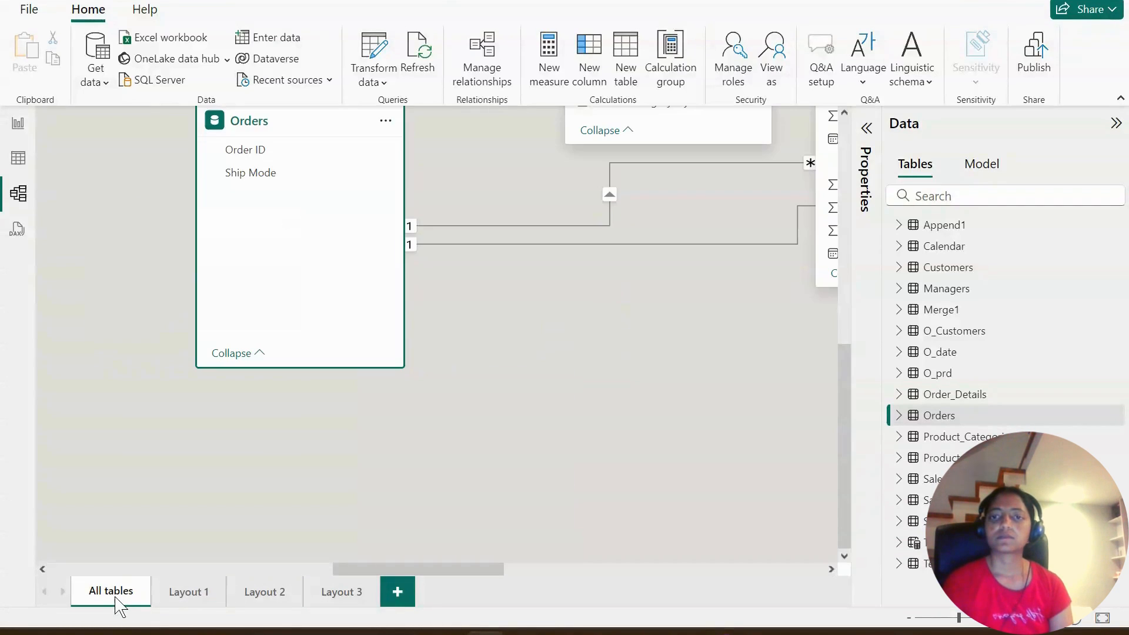
left_click(189, 603)
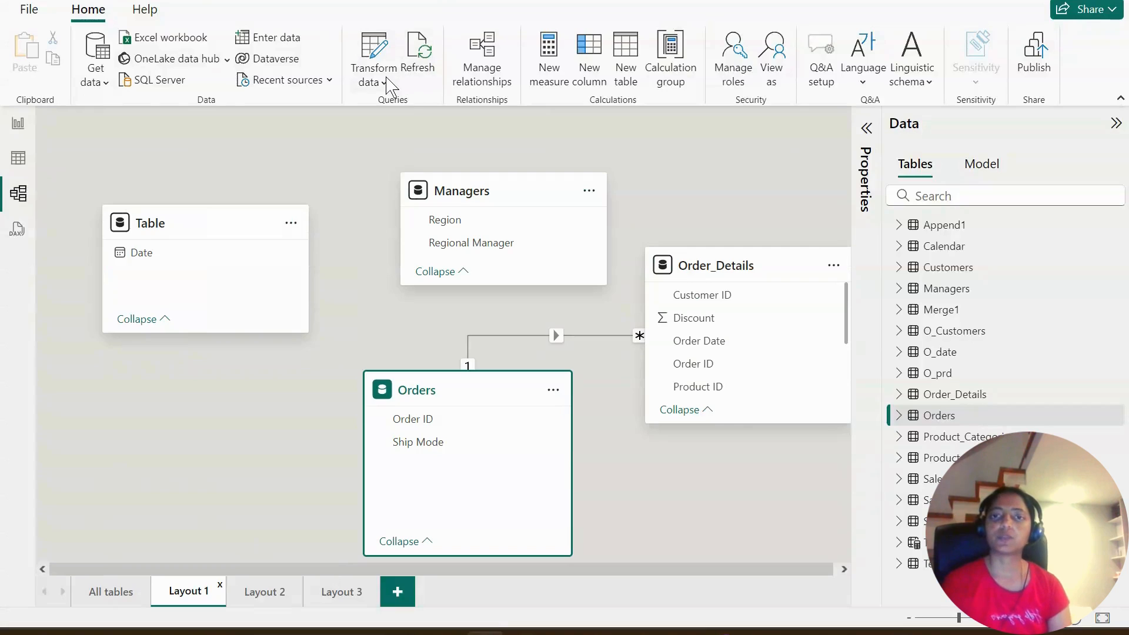
- Open the Power Query Editor and examine the columns of the Orders, Order_Details and O_date queries
left_click(388, 83)
left_click(391, 109)
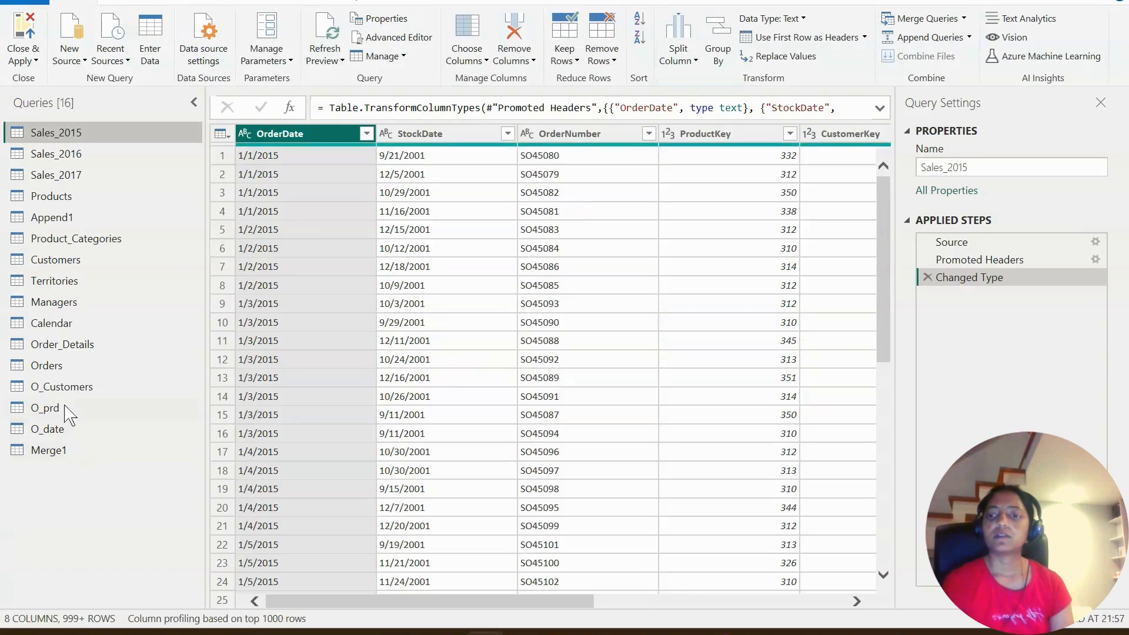
left_click(48, 367)
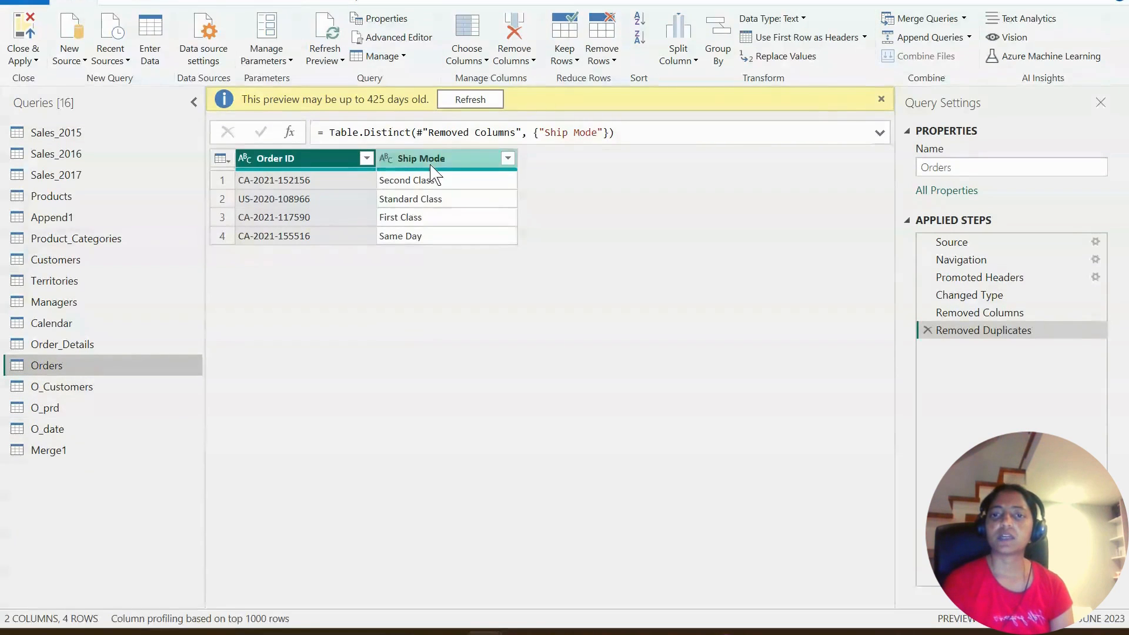
left_click(79, 344)
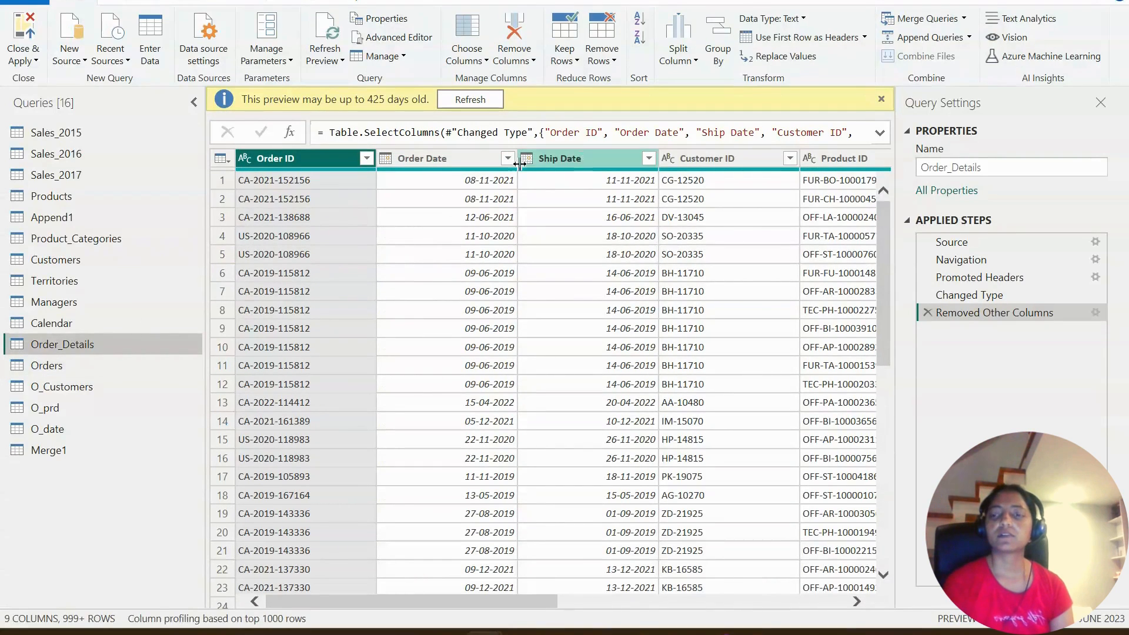
left_click(52, 429)
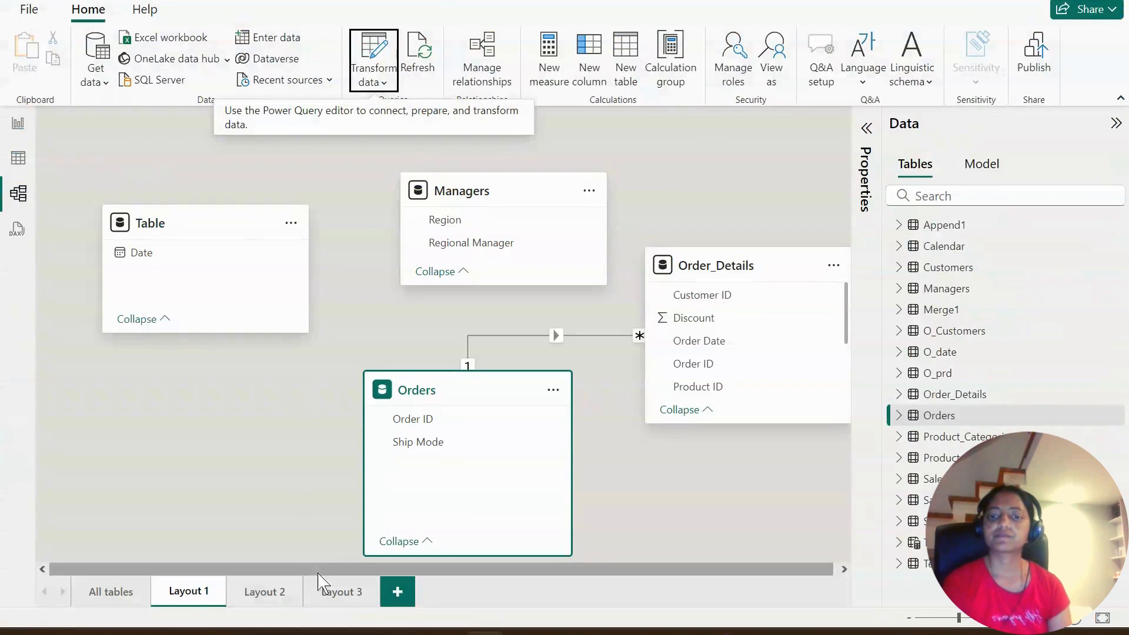
- Create a new model layout containing O_date, Orders and Order_Details, with Orders lined up beside O_date and Order_Details below them
left_click(398, 592)
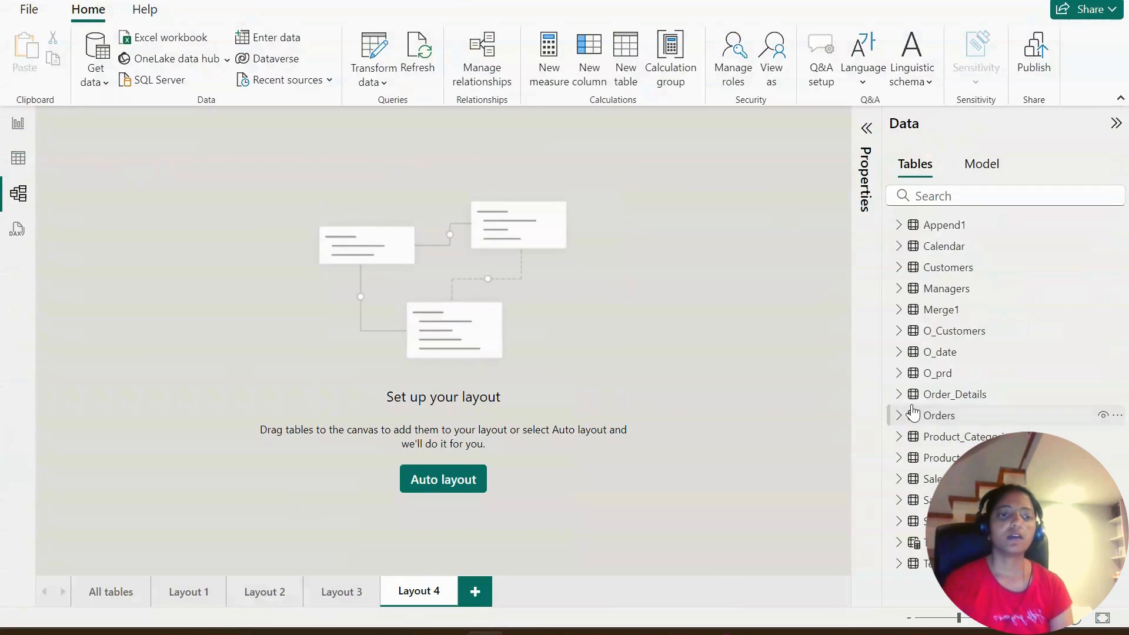
left_click_drag(936, 351, 139, 194)
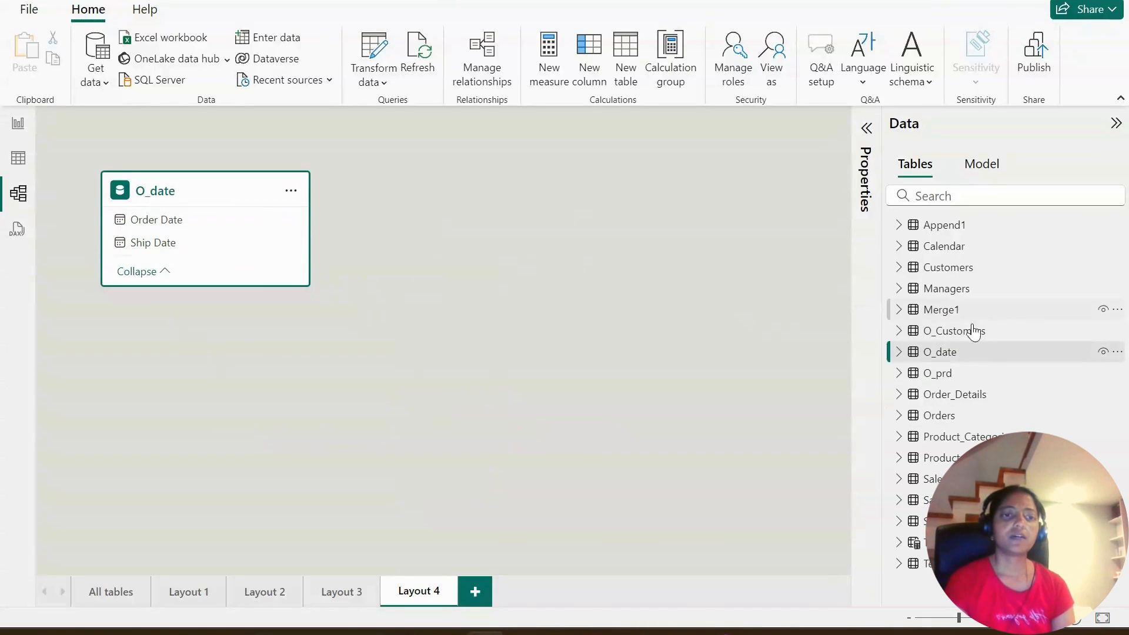
left_click(976, 353)
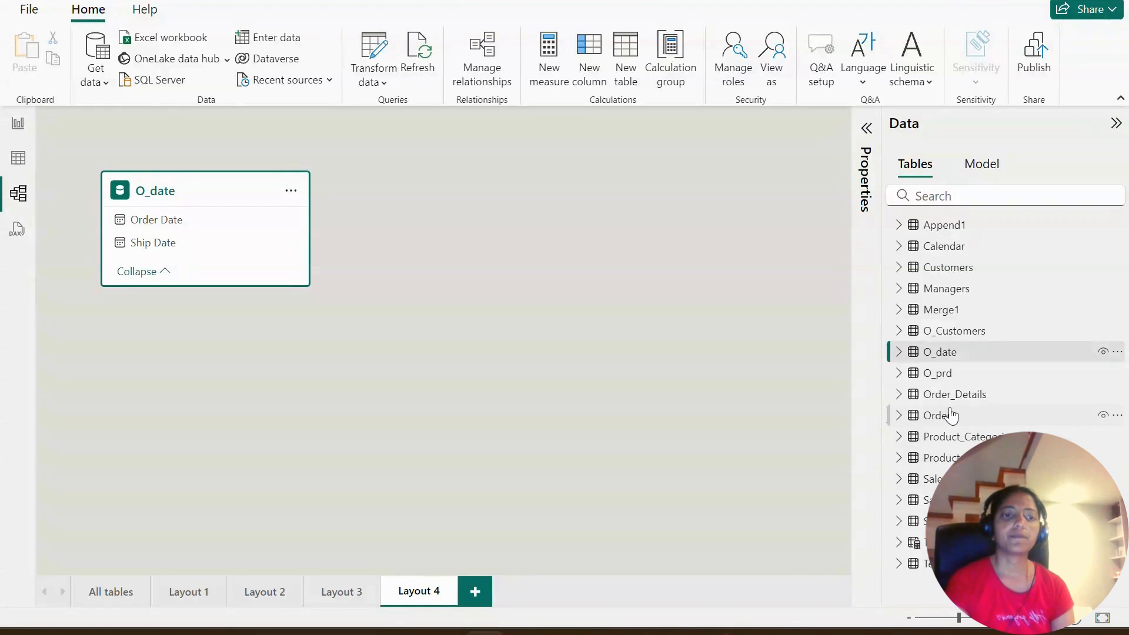
left_click_drag(951, 421, 600, 217)
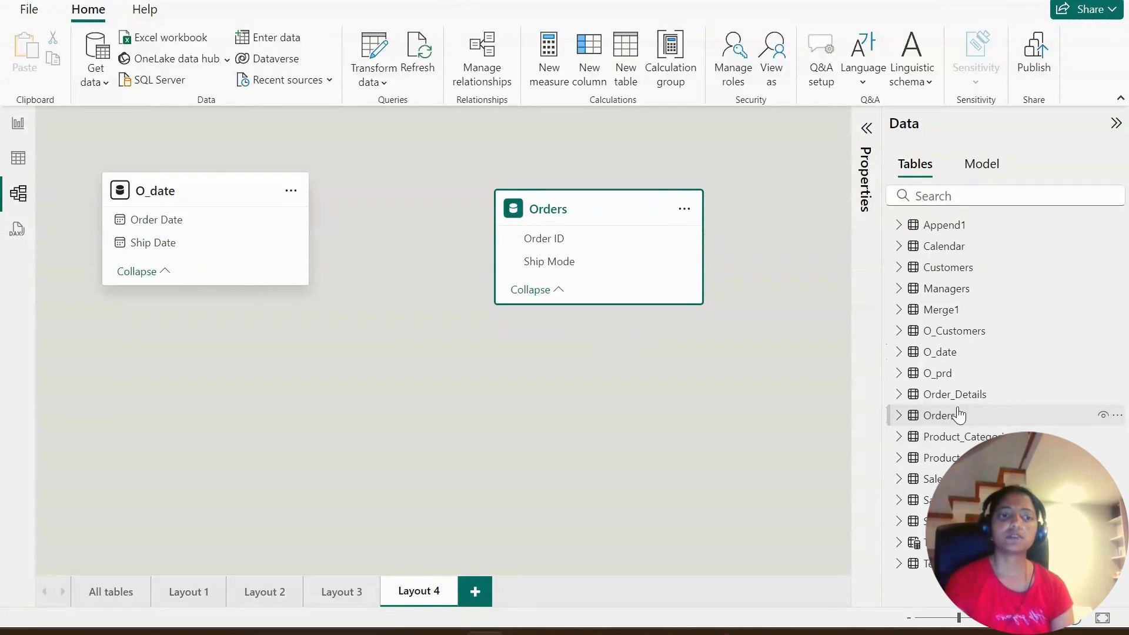
left_click_drag(963, 405, 396, 373)
left_click_drag(606, 213, 611, 195)
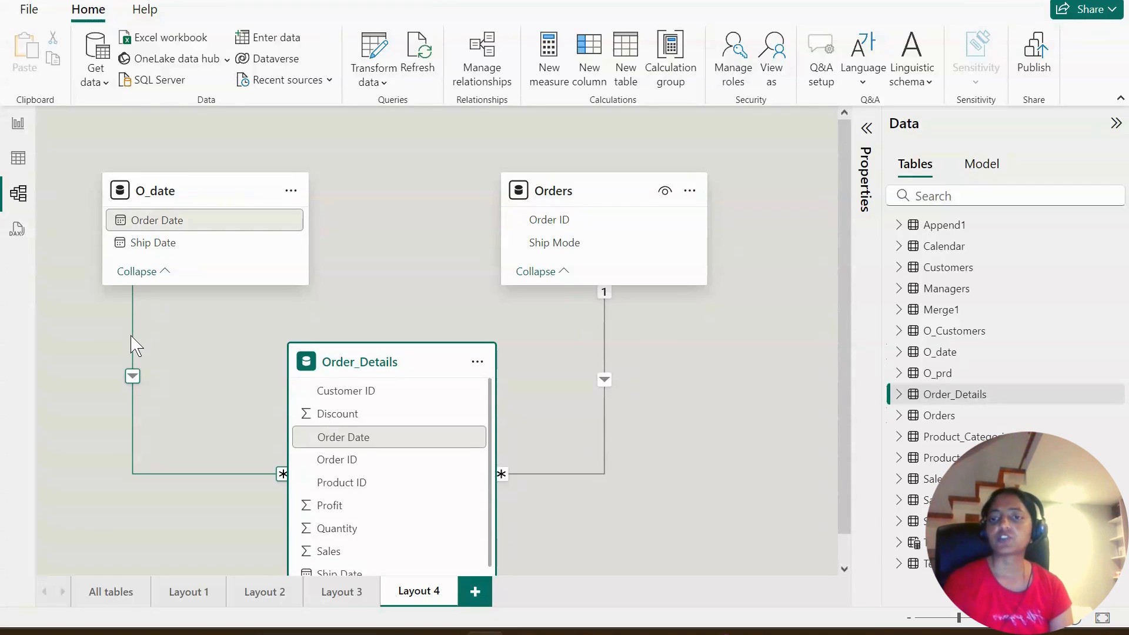
- Check Order_Details' date fields in the diagram and its chosen columns in the Power Query Editor, accepting the column selection unchanged
scroll(389, 479, "down", 1)
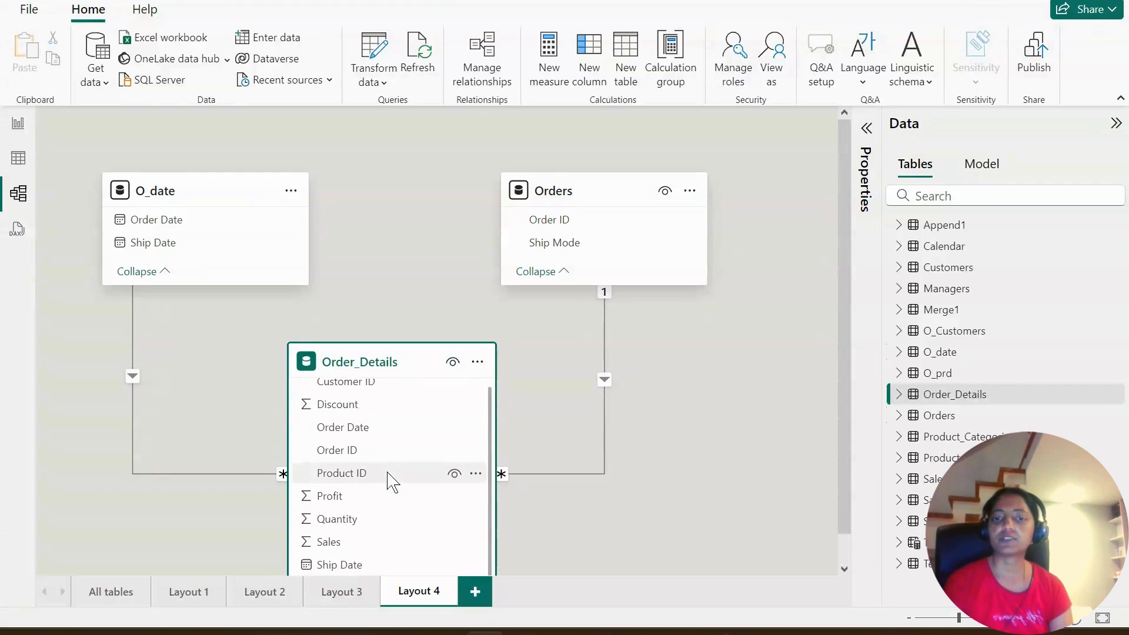
scroll(390, 482, "up", 1)
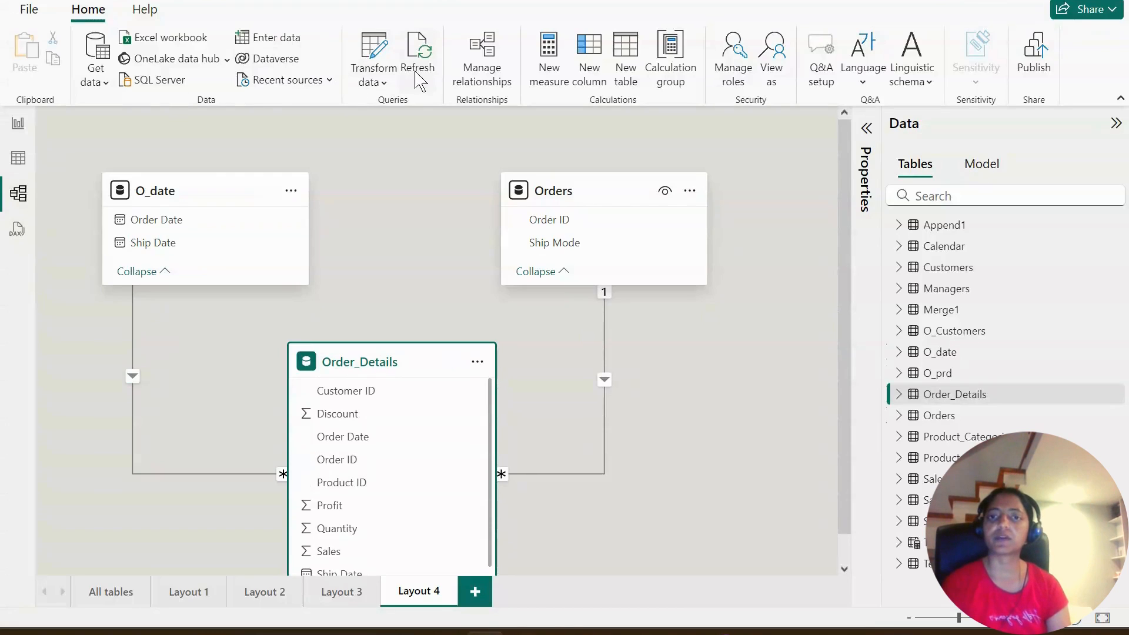
left_click(374, 76)
left_click(403, 121)
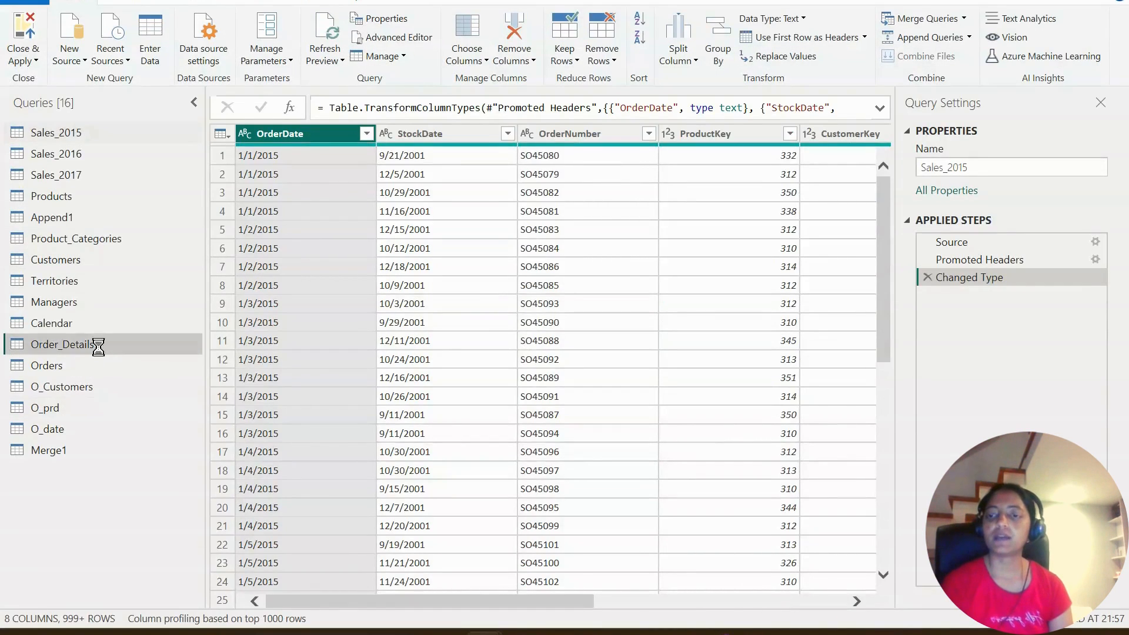
left_click(94, 344)
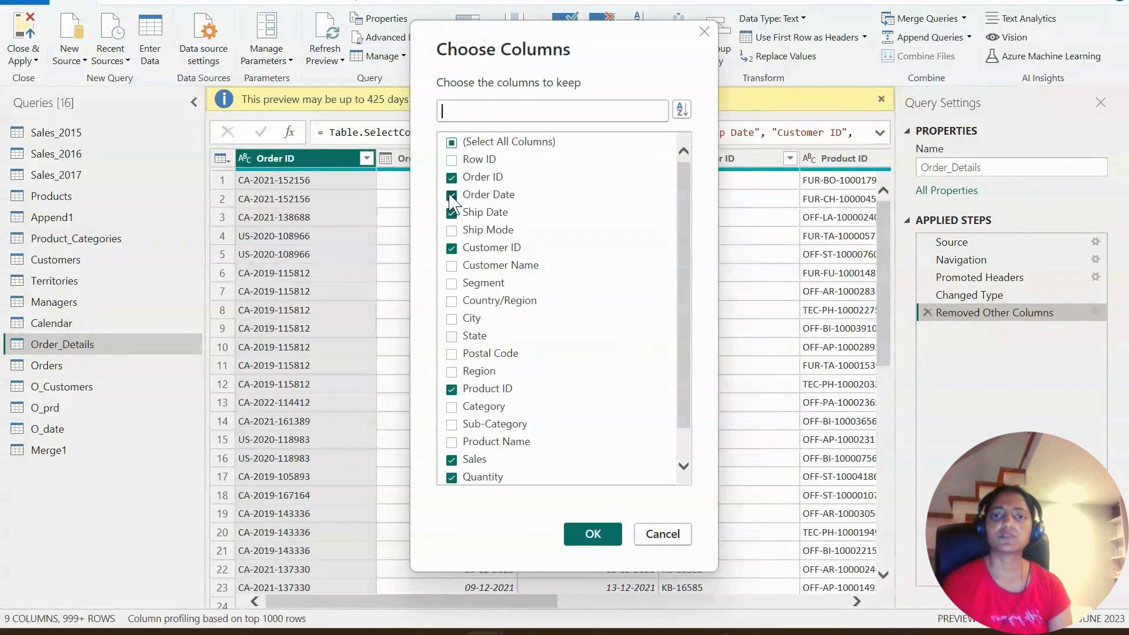
scroll(563, 332, "down", 1)
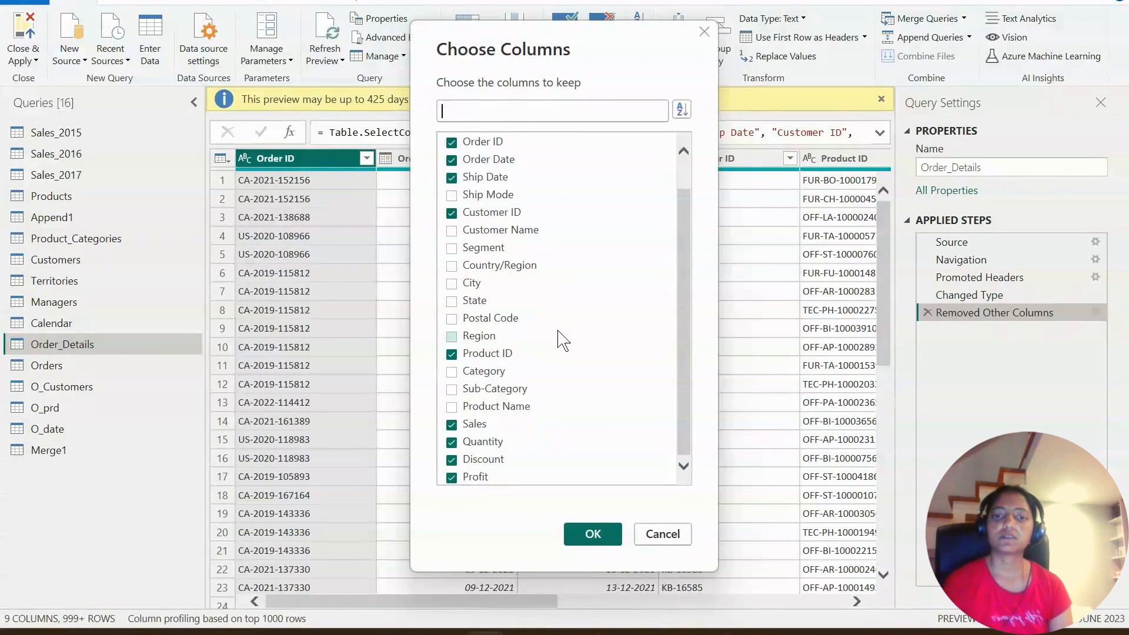
left_click(590, 534)
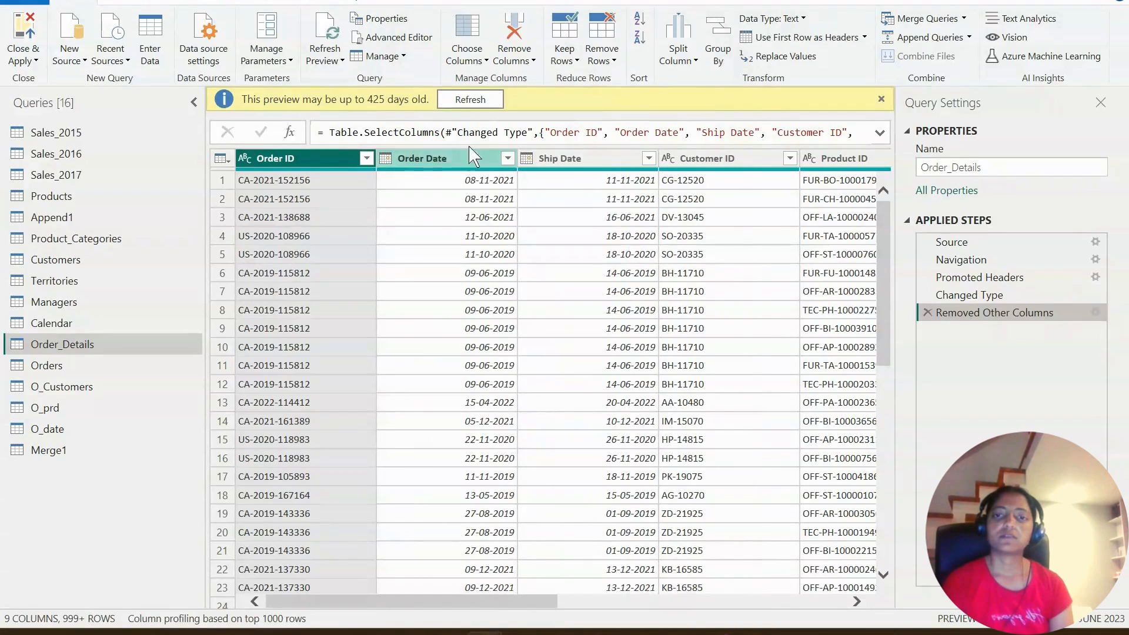
- Review the Orders and O_date queries' columns in the Power Query Editor, closing it to return to the model diagram
left_click(881, 99)
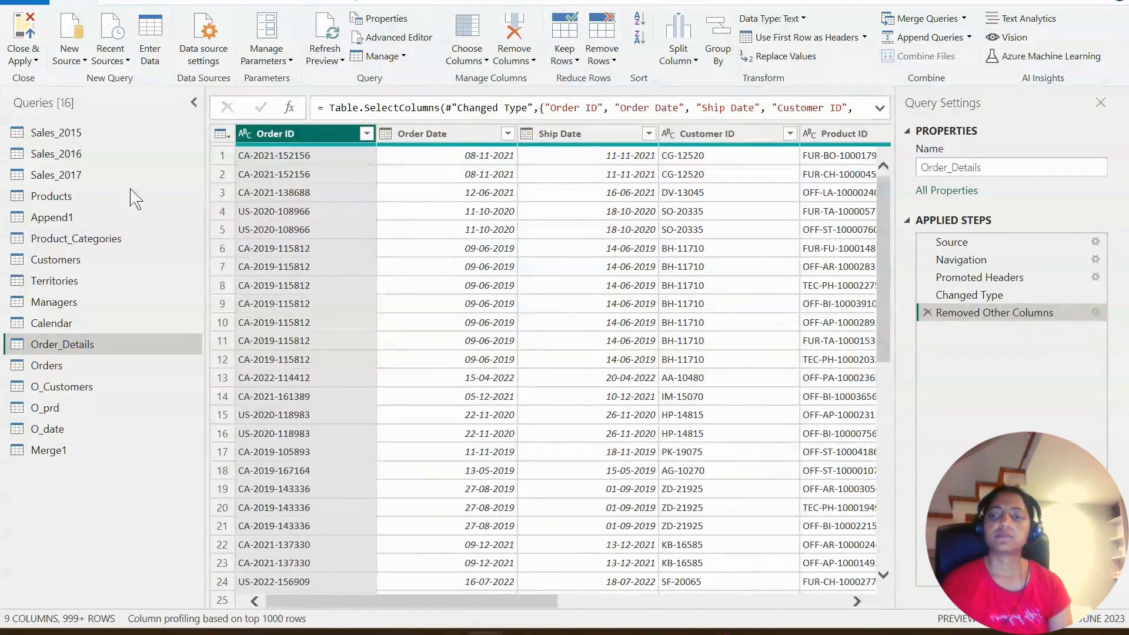
left_click(65, 368)
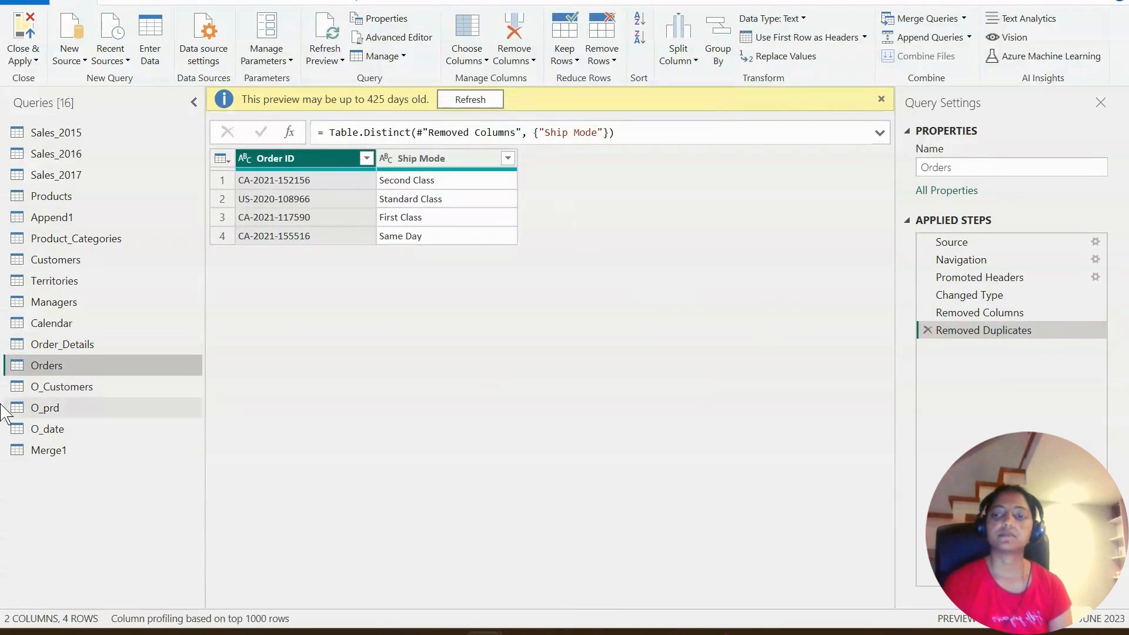
left_click(55, 431)
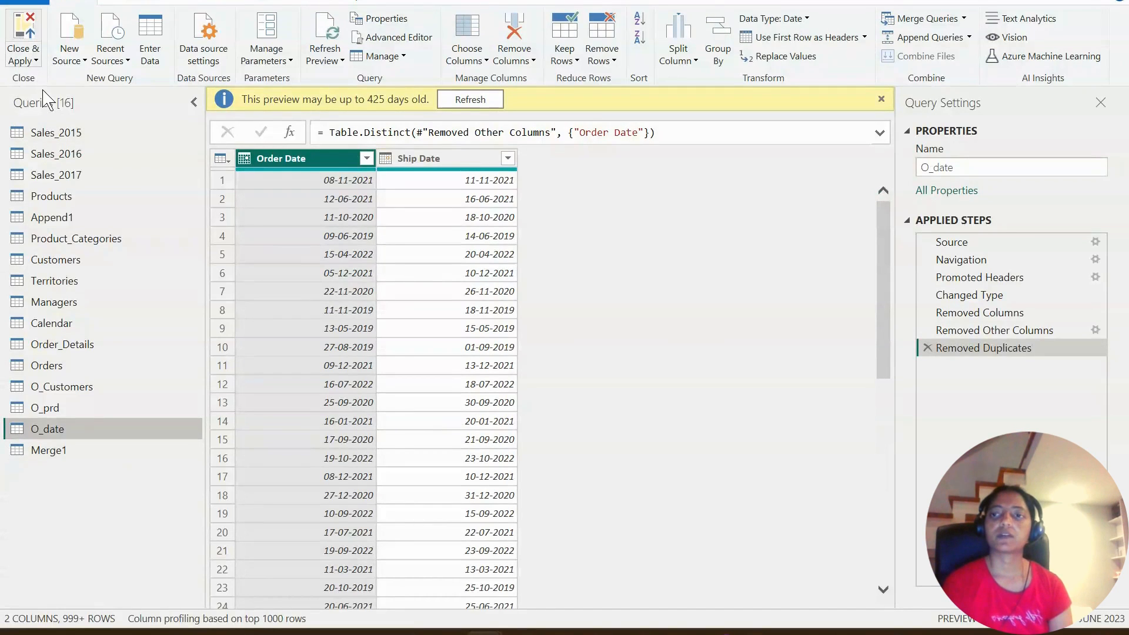
left_click(31, 64)
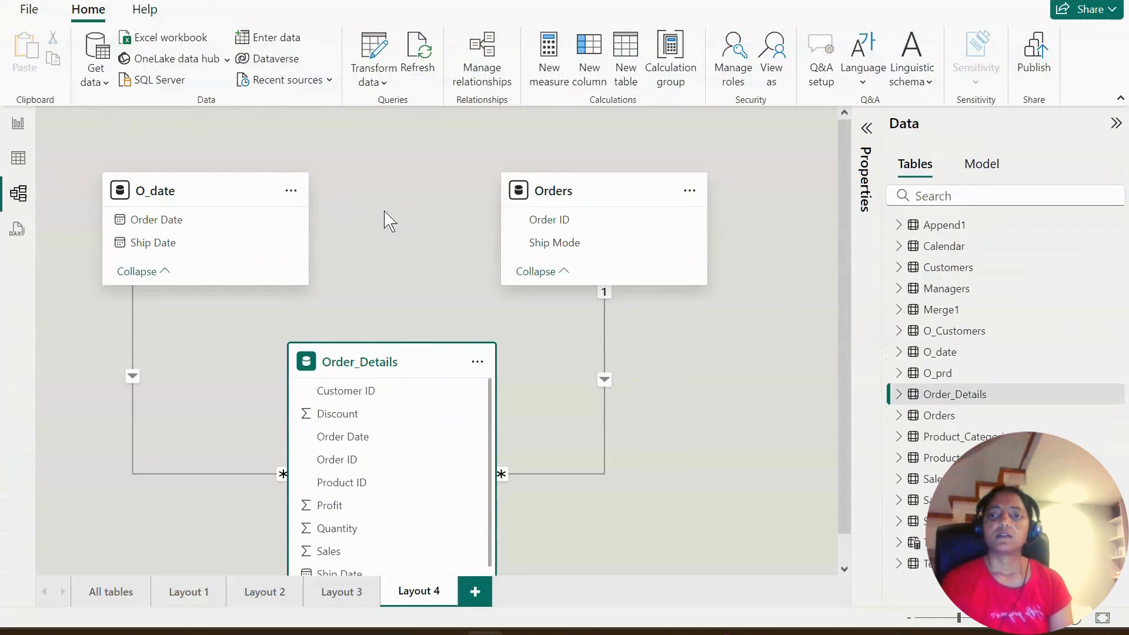
- Try to relate O_date's Ship Date to Order_Details' Ship Date, reviewing the proposed relationship settings and cancelling
scroll(432, 447, "down", 4)
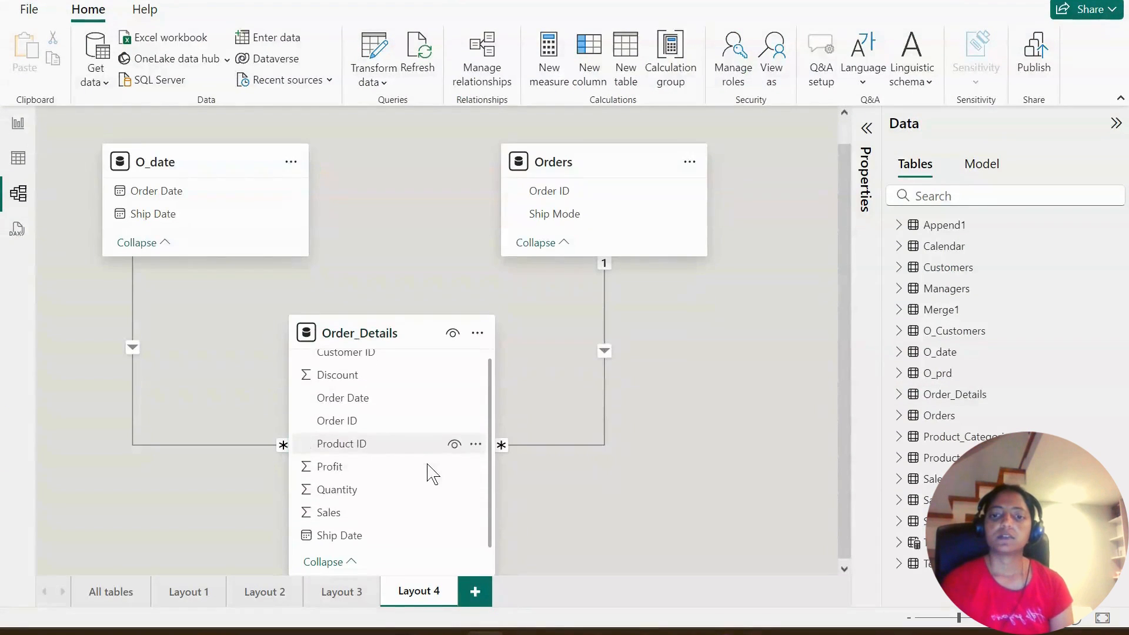
left_click(159, 218)
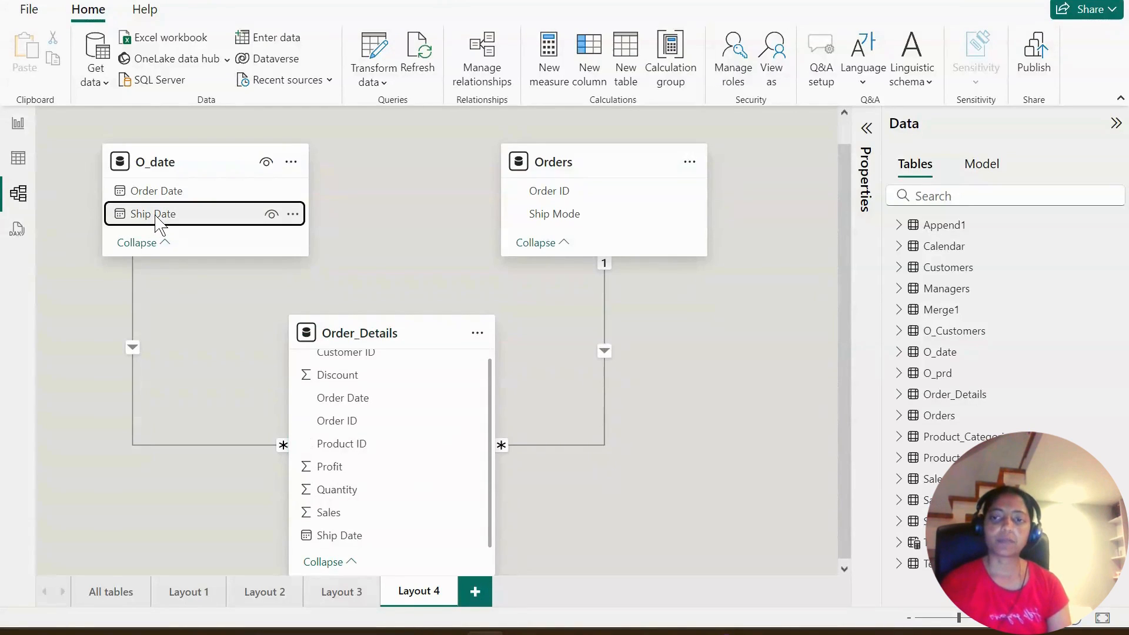
left_click_drag(158, 227, 344, 538)
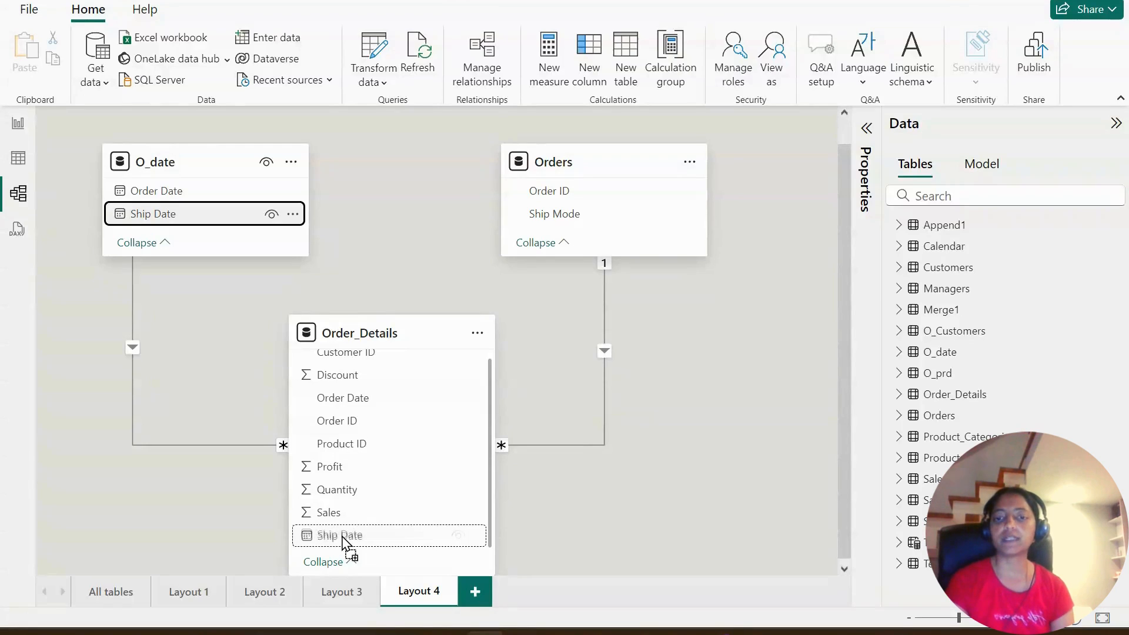
left_click_drag(344, 538, 345, 539)
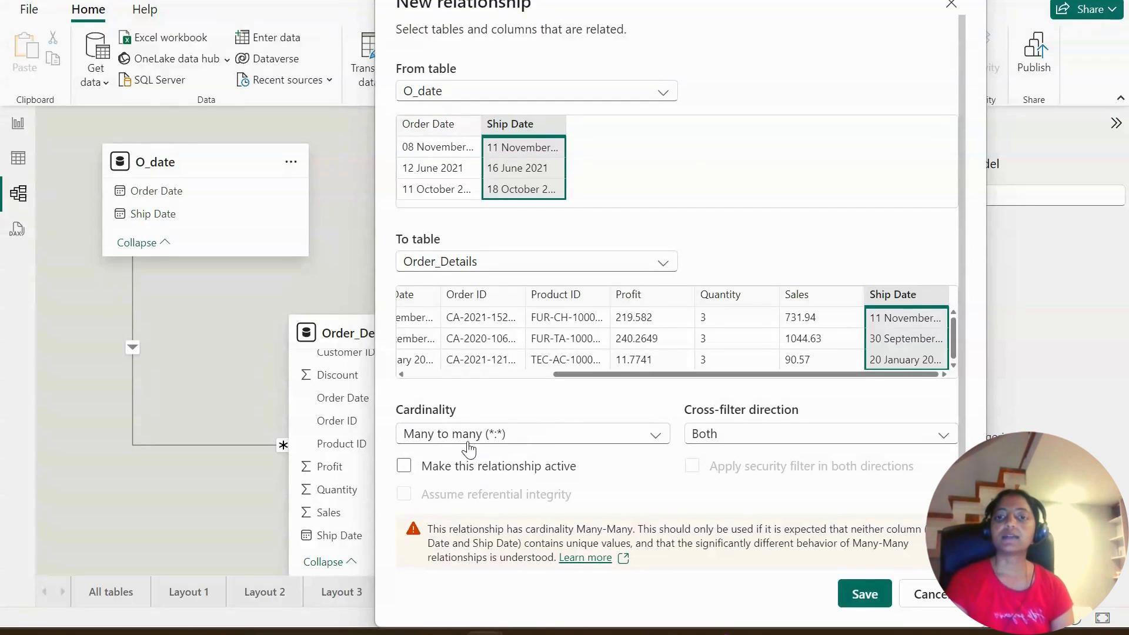
left_click(929, 595)
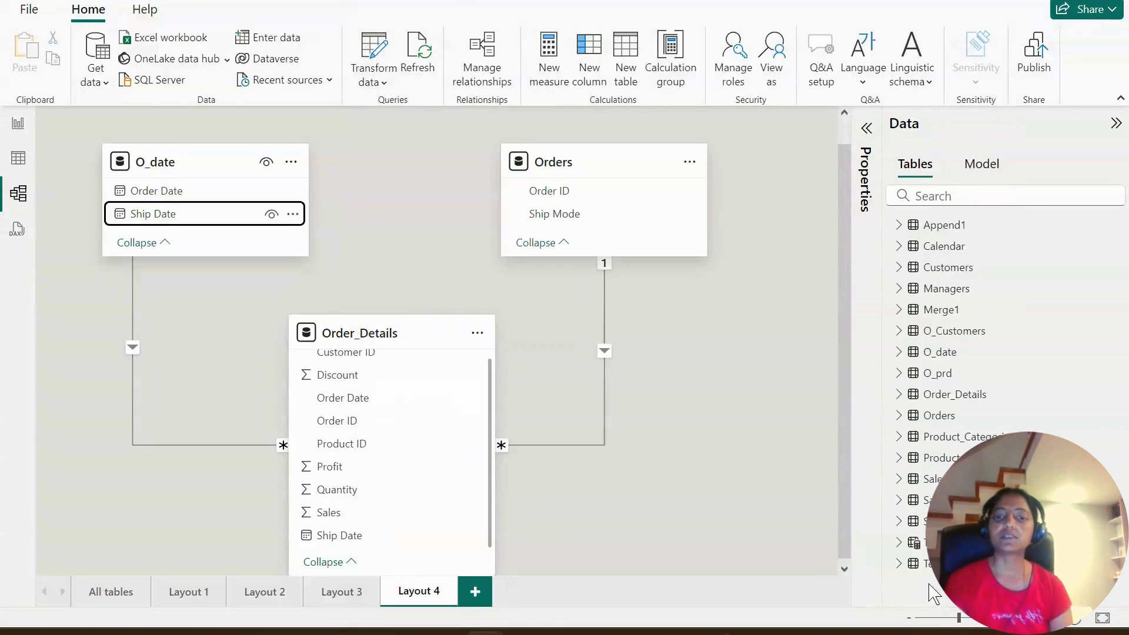
- Add a new model layout and open the Sample - Superstore Excel workbook from My Tableau Repository's Datasources, 2022.1, en_US-US folder
left_click(478, 595)
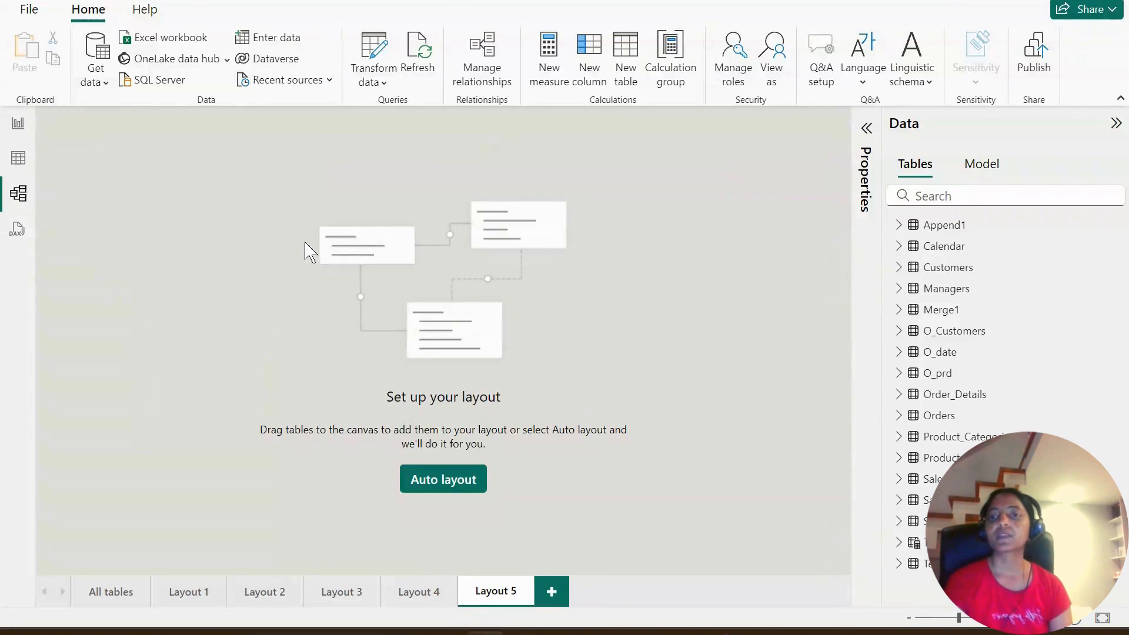
left_click(100, 82)
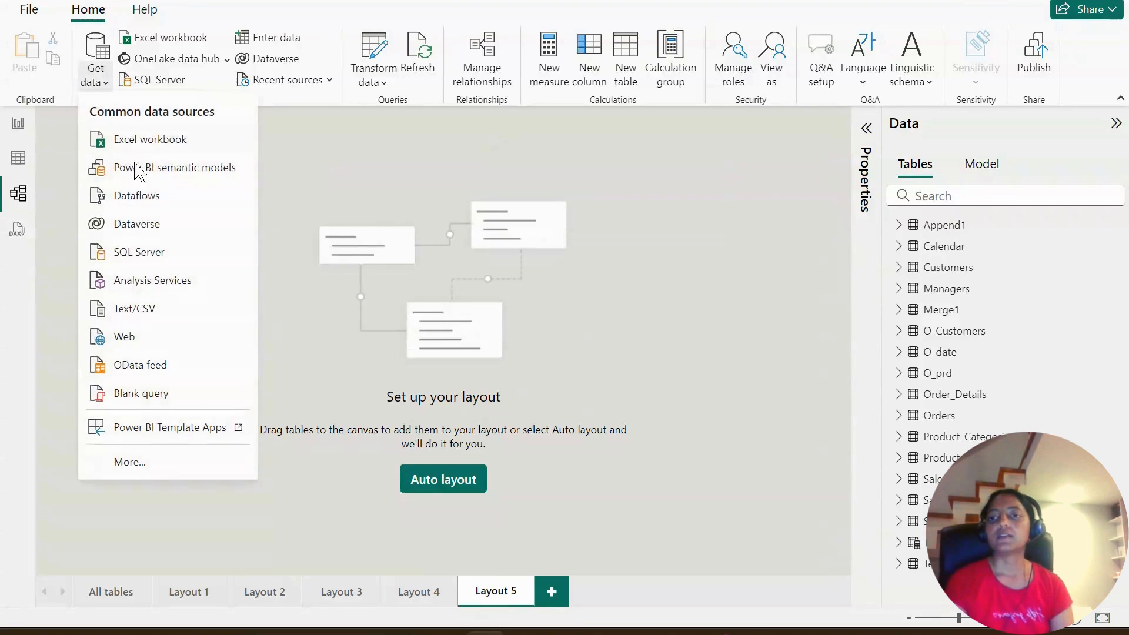
left_click(147, 144)
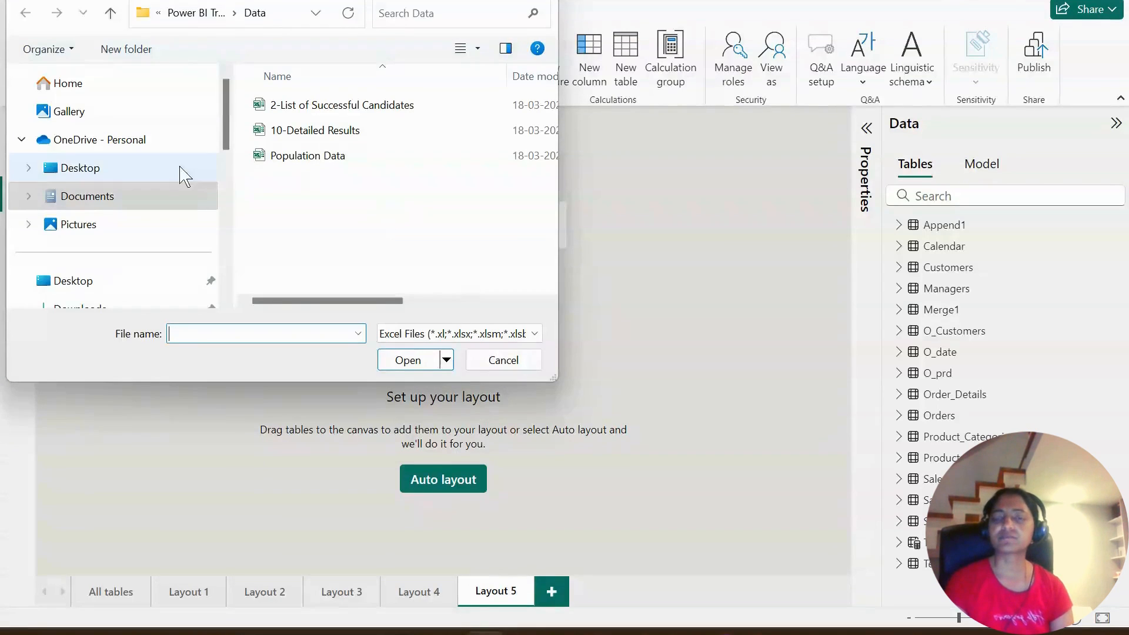
left_click(82, 196)
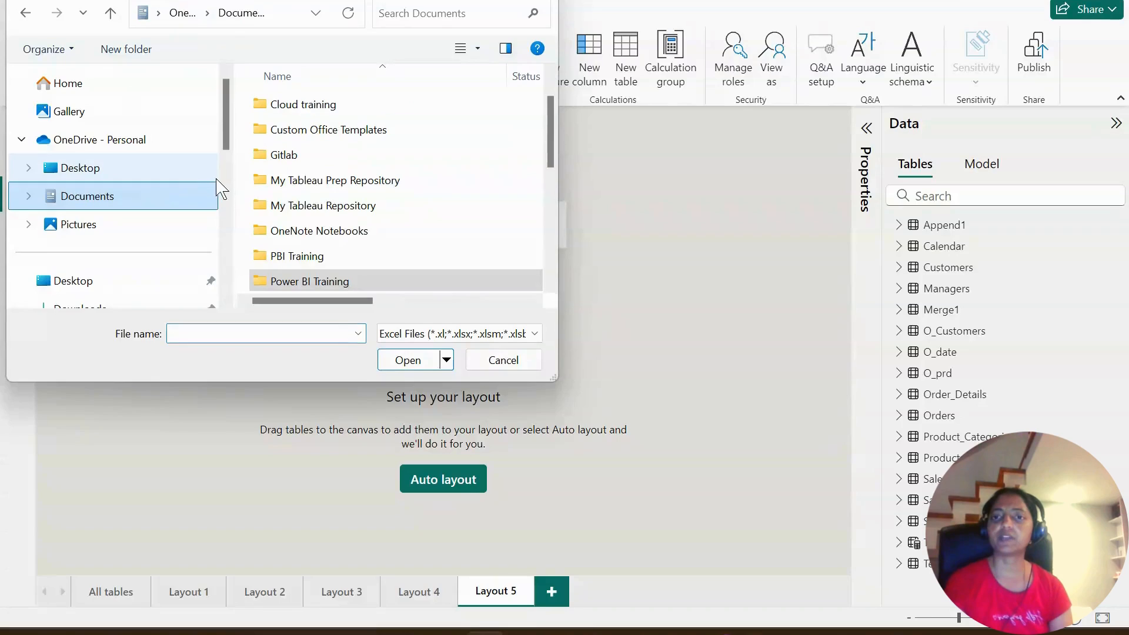
double_click(347, 207)
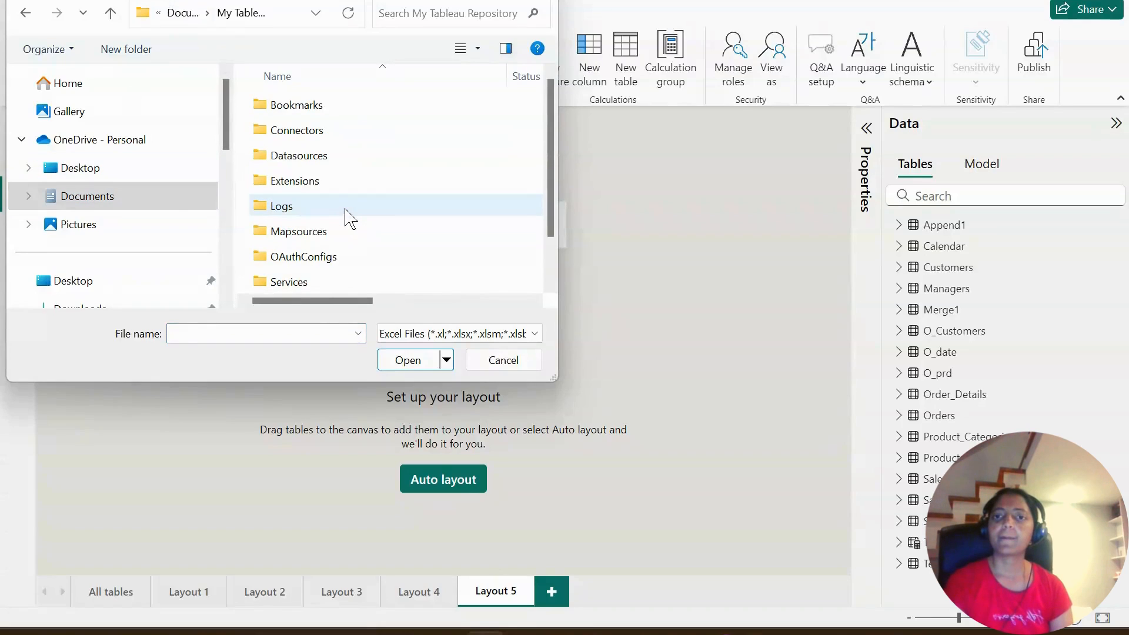
double_click(297, 154)
double_click(302, 155)
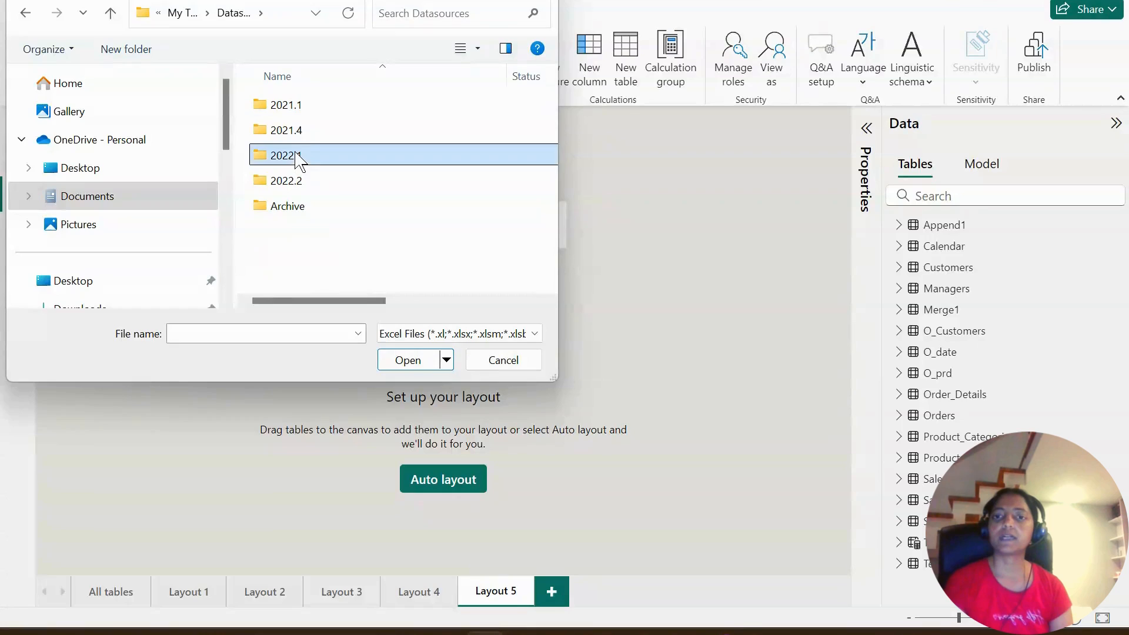
left_click(310, 112)
double_click(313, 113)
left_click(317, 116)
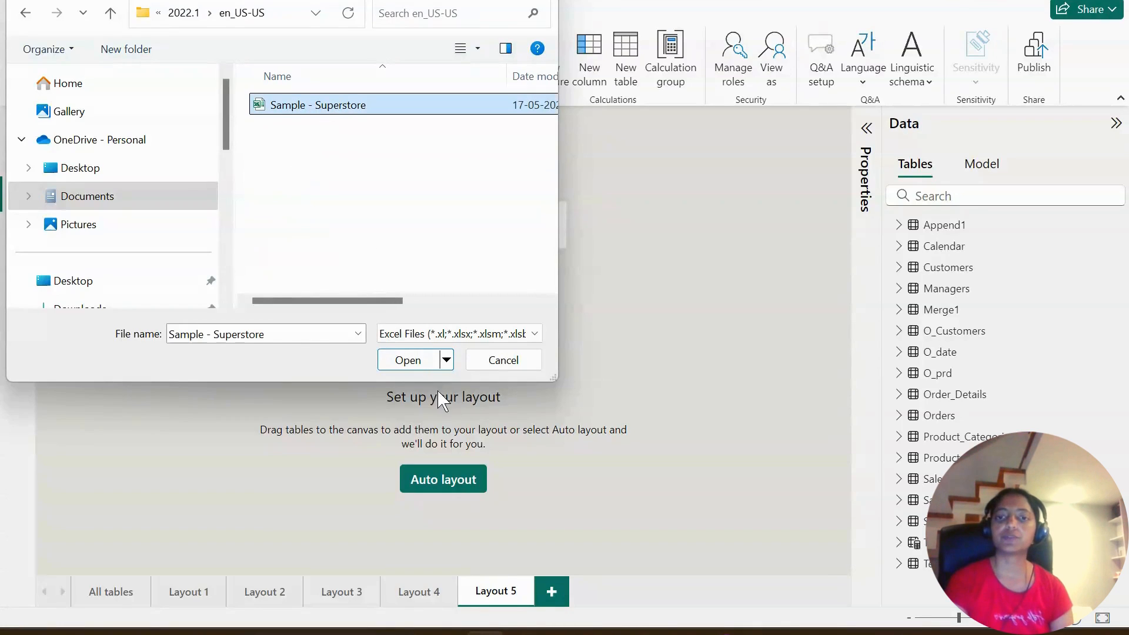
left_click(409, 360)
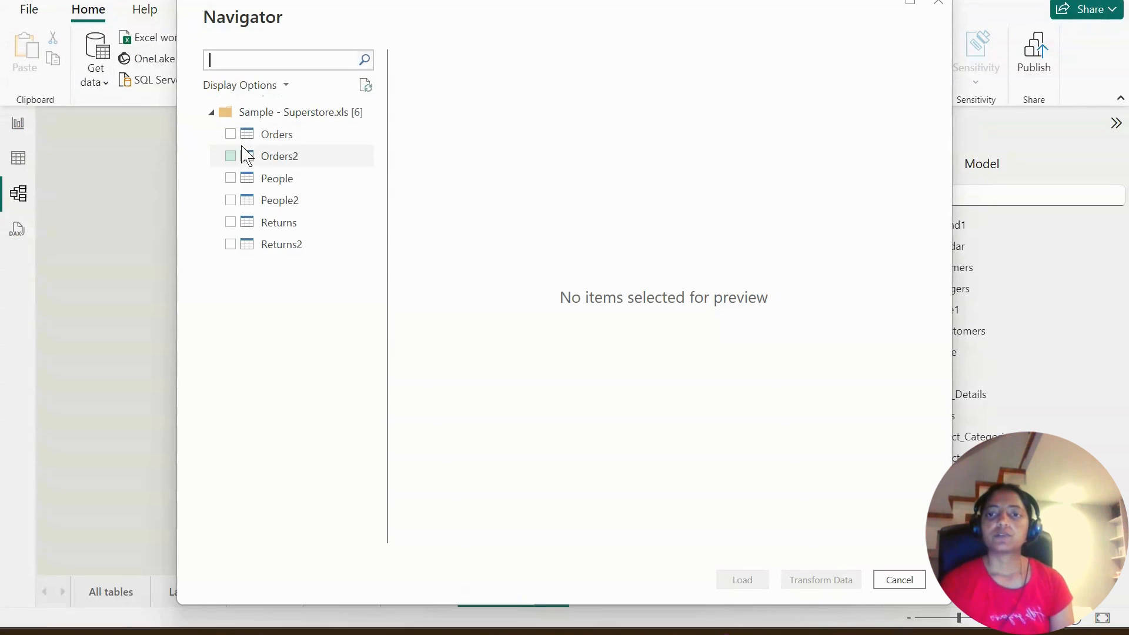
- Preview the workbook's People and Returns tables, and bring Orders and Returns2 into the Power Query Editor for transformation
left_click(231, 134)
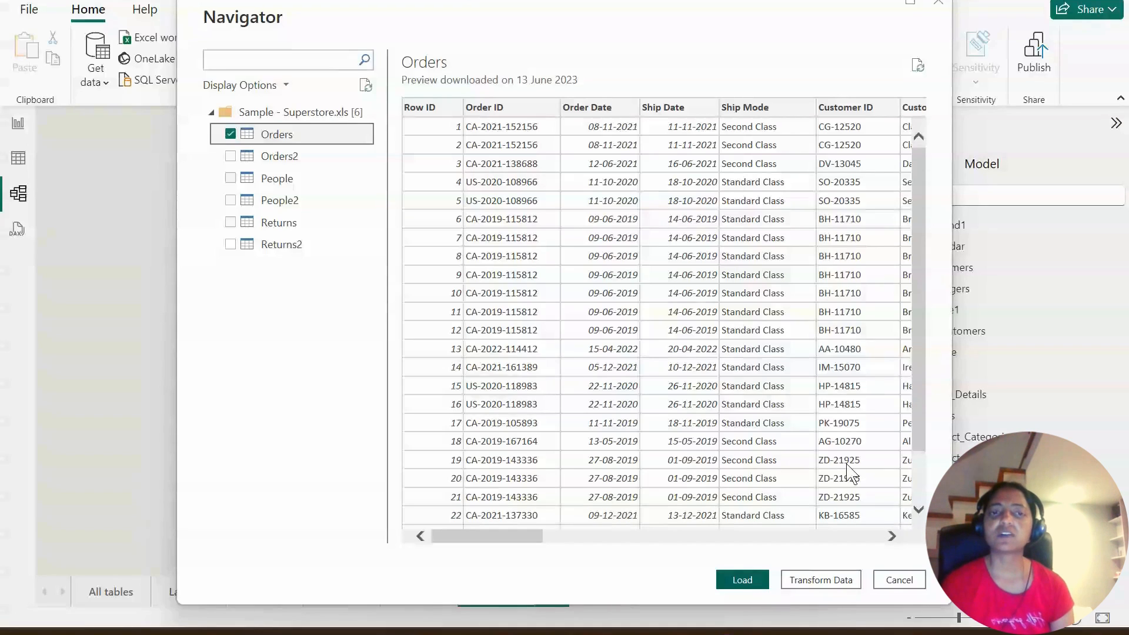
left_click(277, 186)
left_click(281, 222)
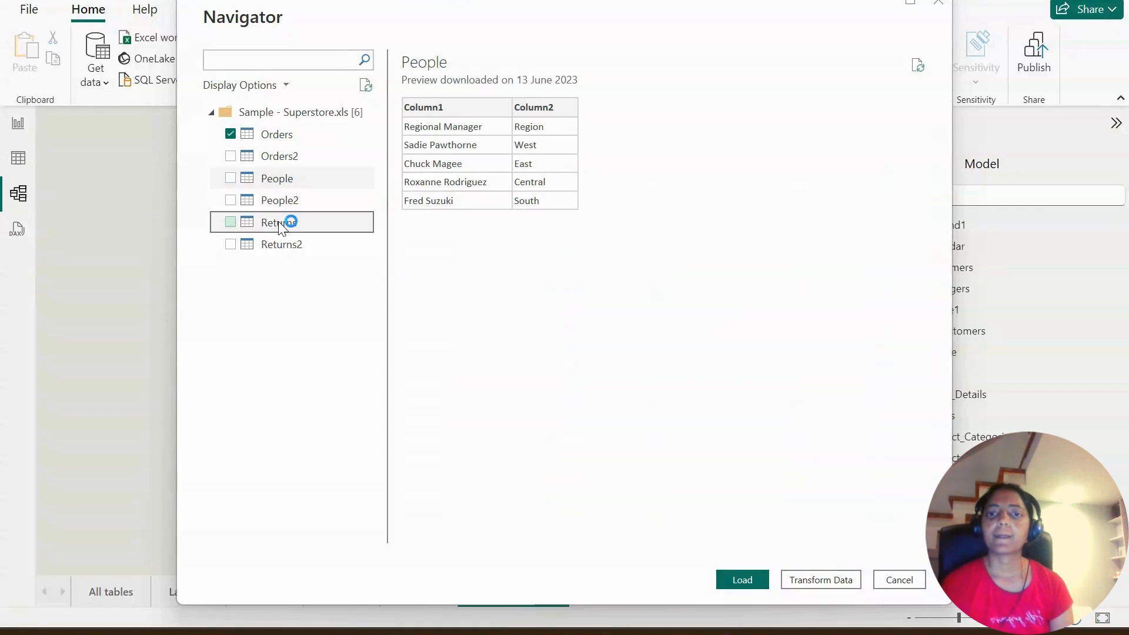
left_click(287, 247)
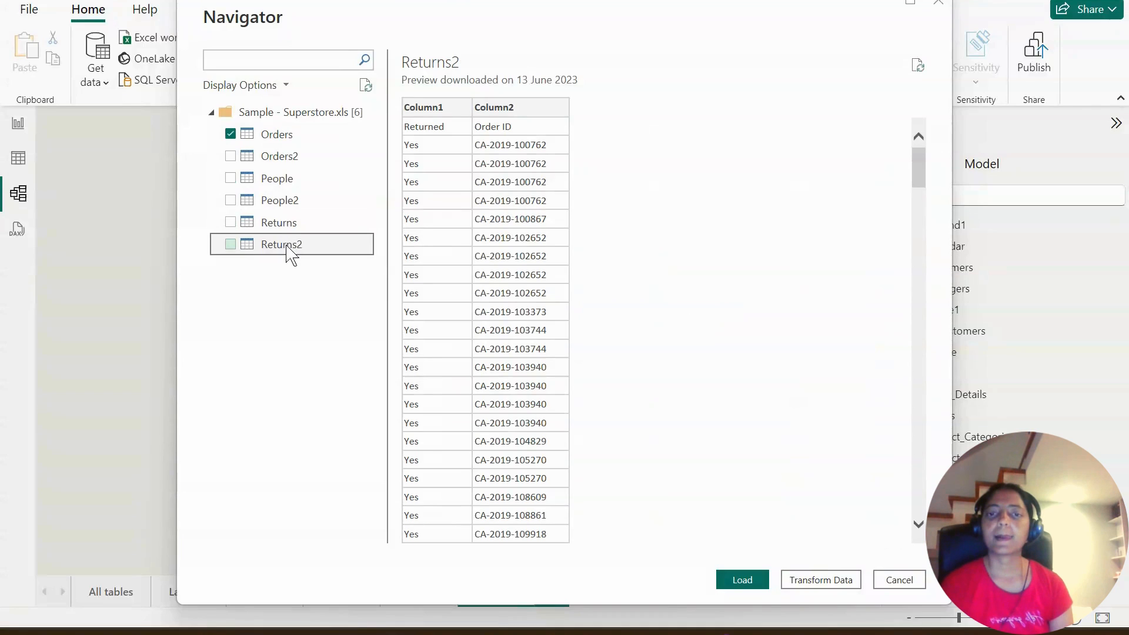
left_click(231, 245)
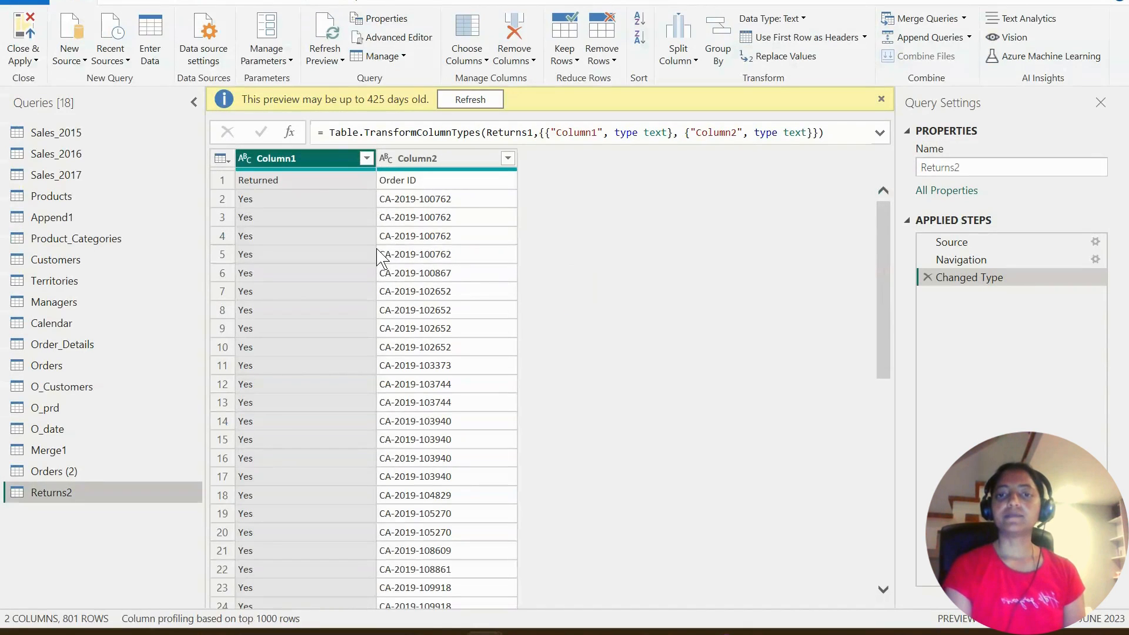
- Promote the Returns2 query's first row to headers and rename the query Returns, applying the changes to the model
left_click(882, 99)
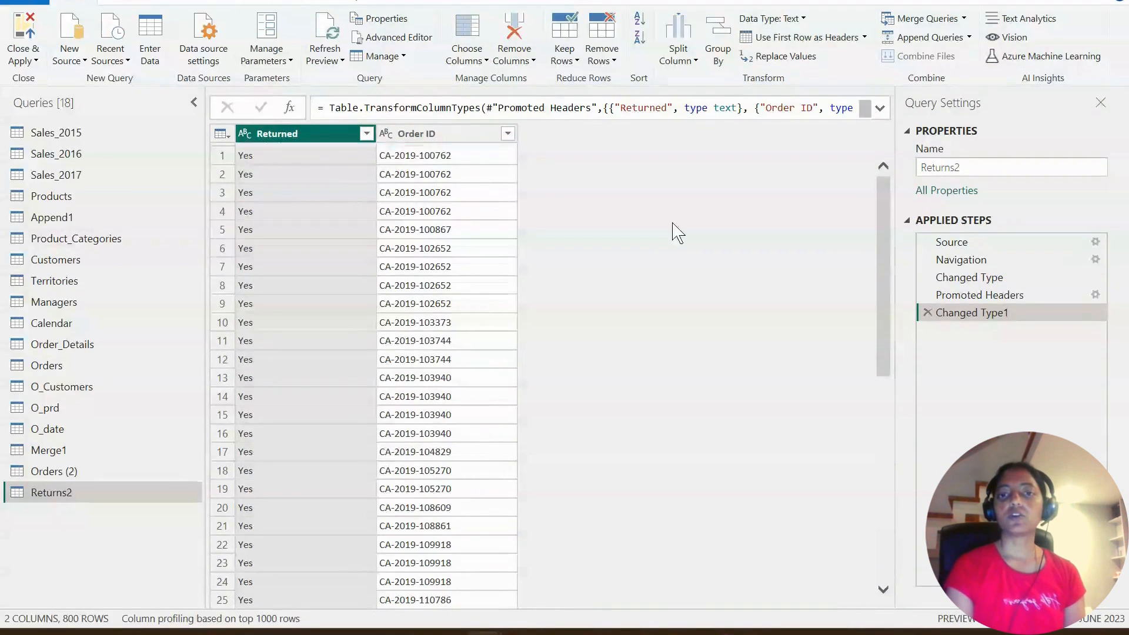
left_click(962, 171)
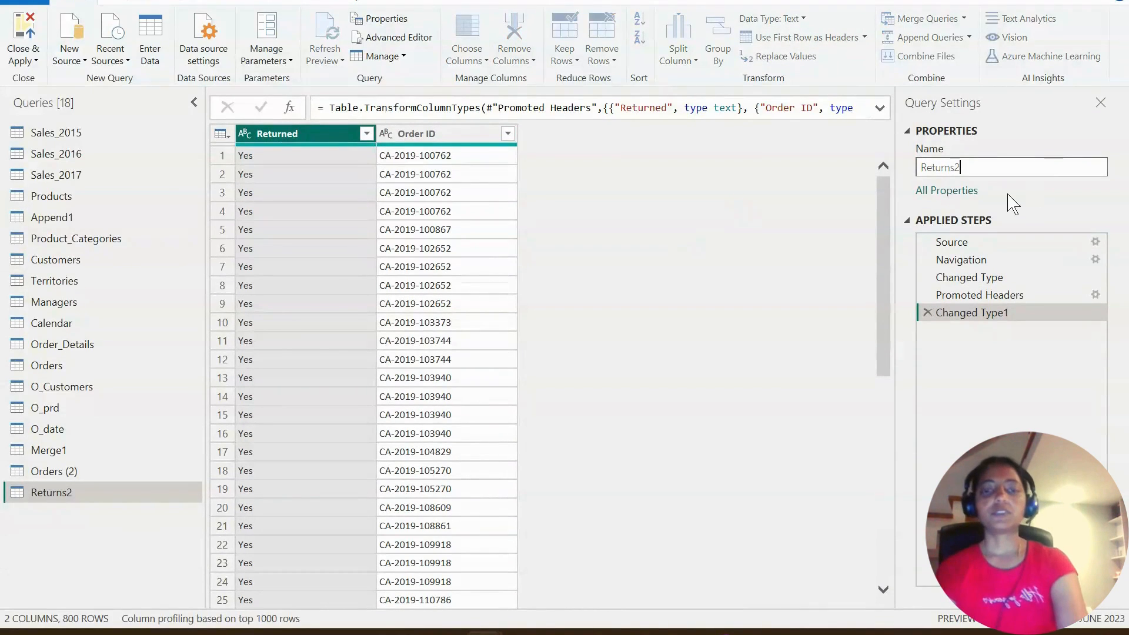
key("Return")
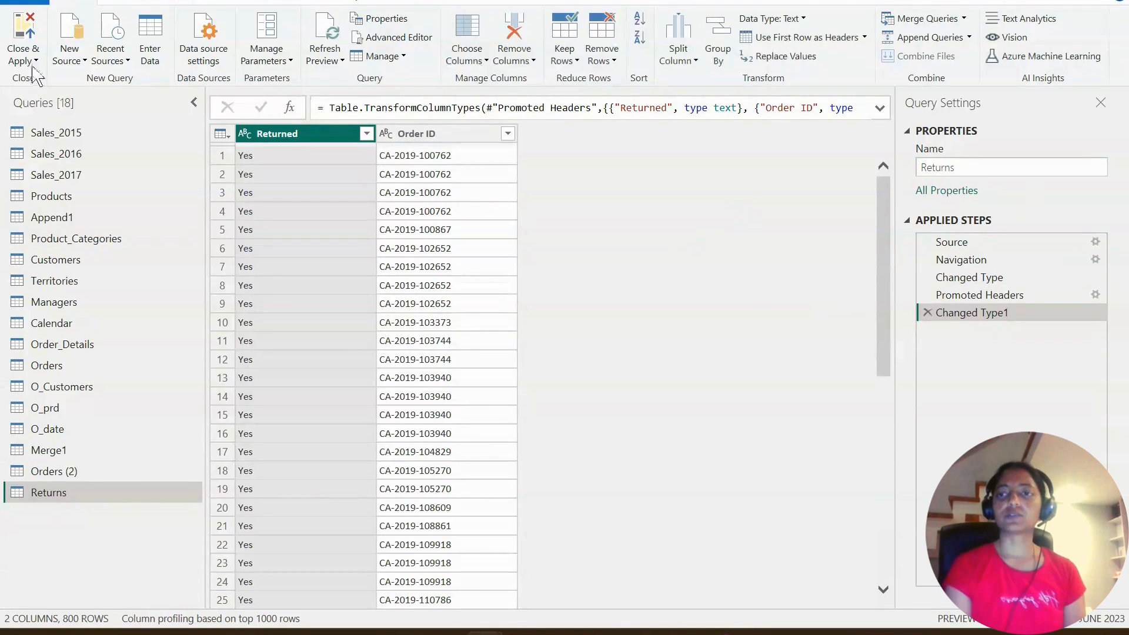
left_click(23, 59)
left_click(61, 82)
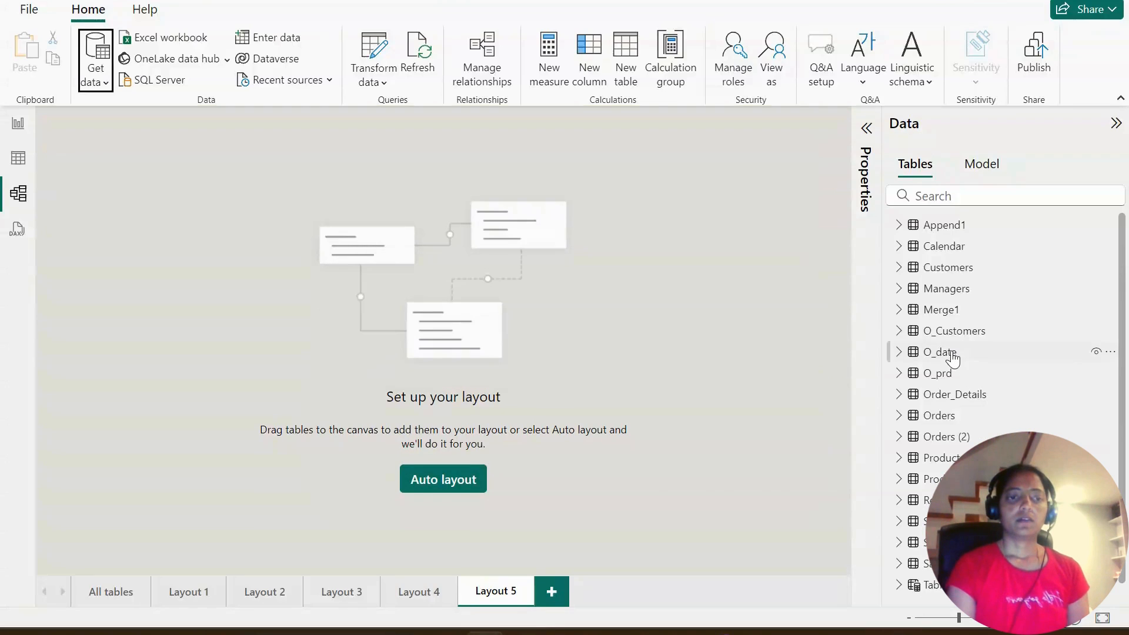
- Place Orders (2), Orders and Returns side by side on the empty Layout 5, with Orders in the middle
left_click_drag(937, 443, 169, 187)
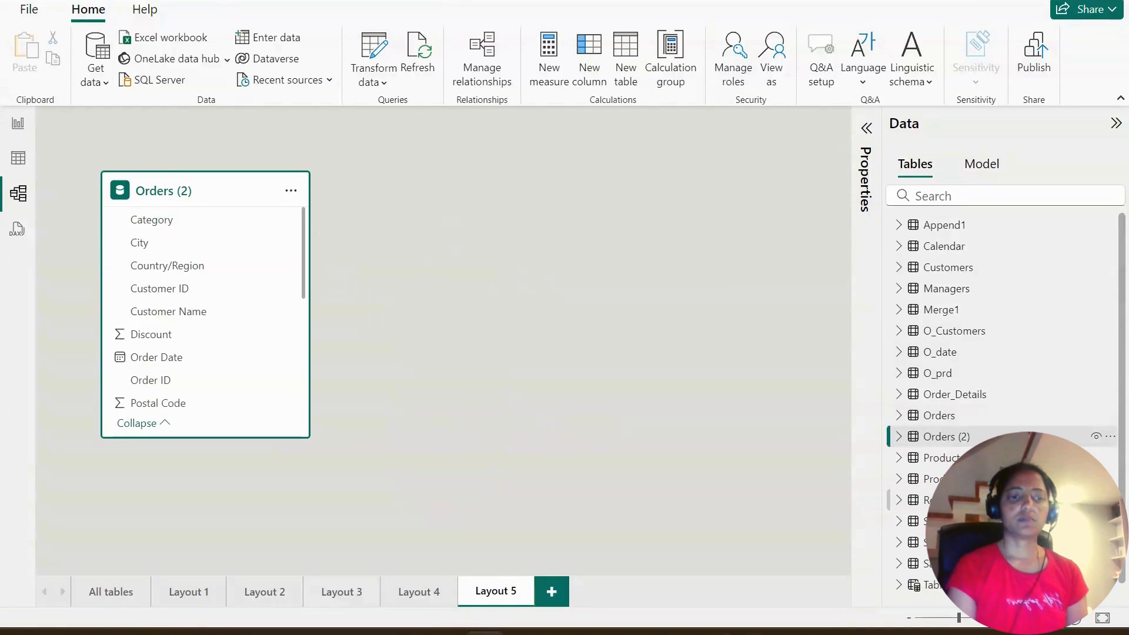
left_click_drag(940, 500, 622, 199)
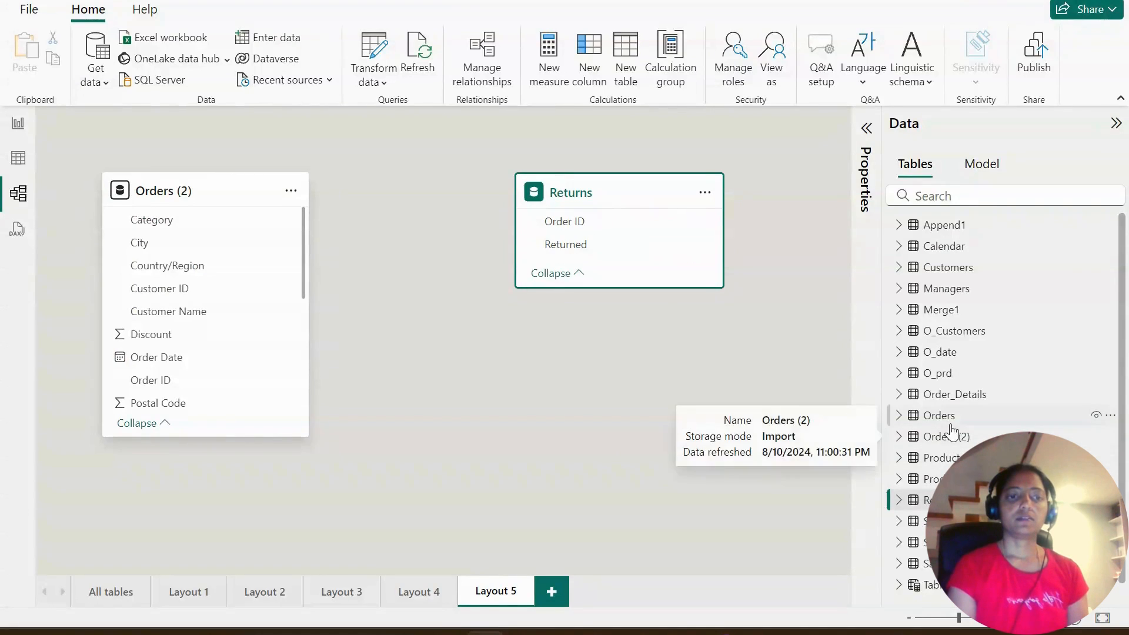
left_click_drag(935, 416, 413, 219)
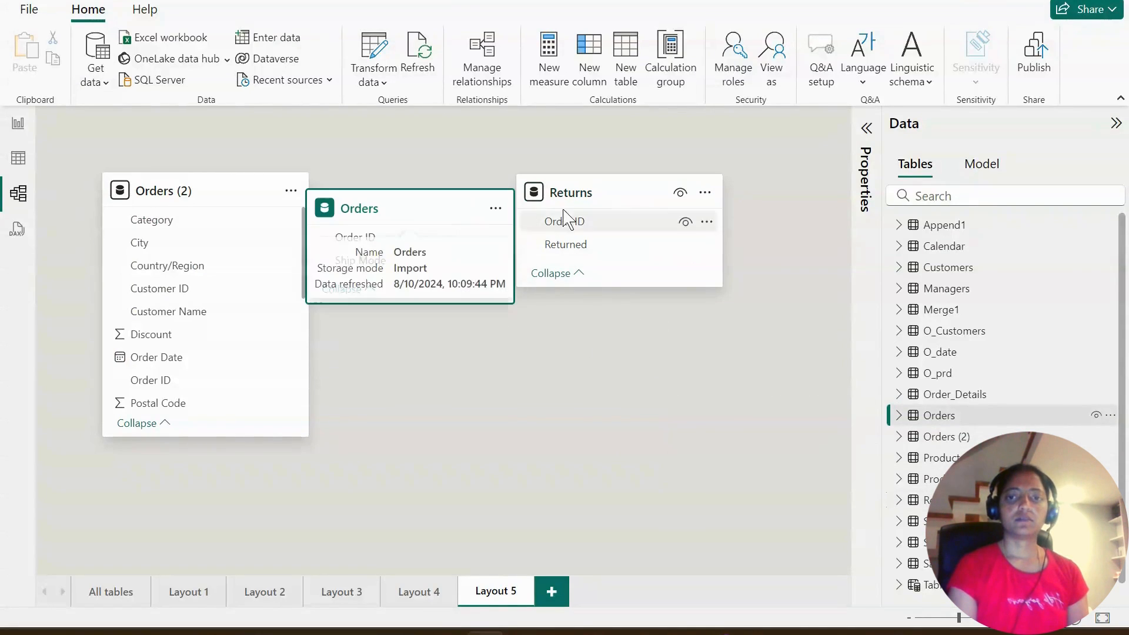
left_click_drag(585, 193, 665, 205)
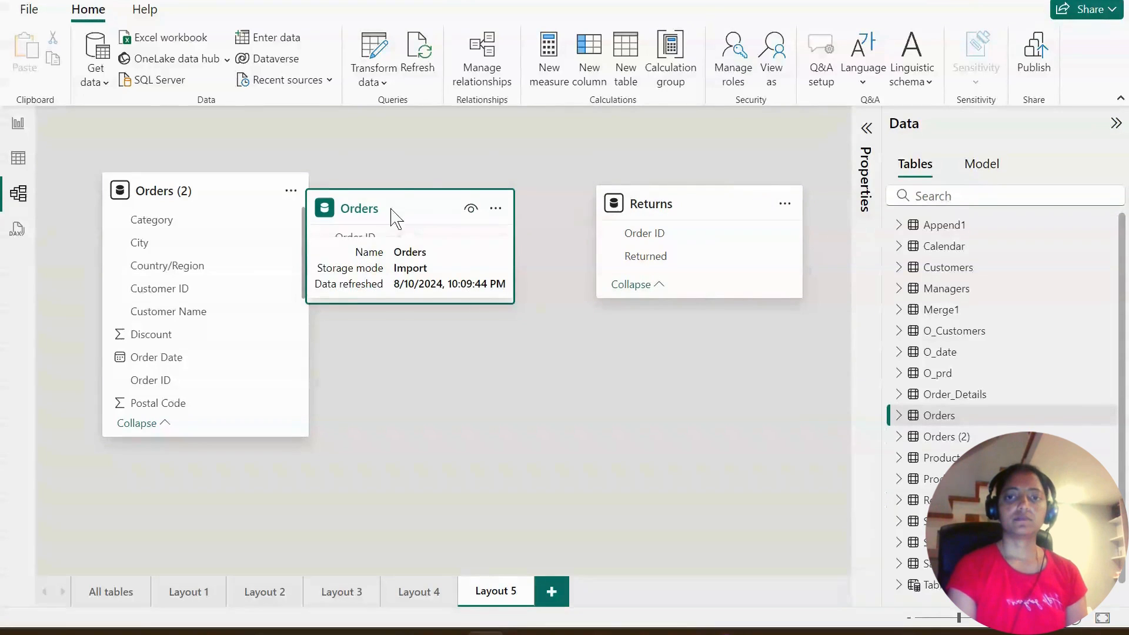
left_click_drag(391, 217, 440, 186)
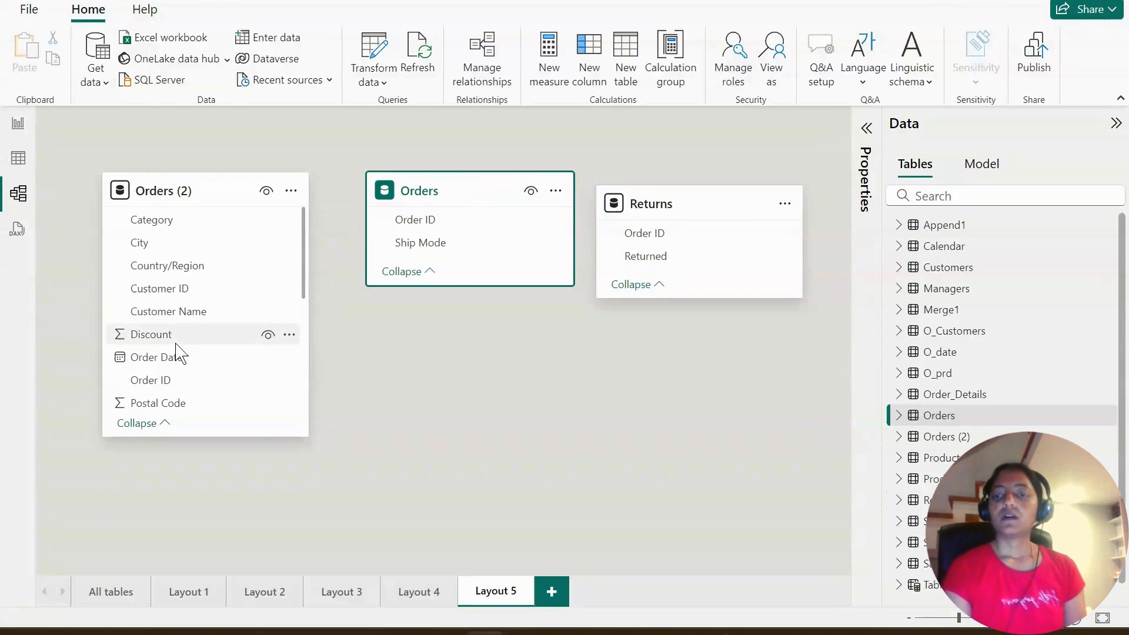
- Create an inactive many-to-one relationship from Orders (2) Order ID to Orders Order ID with single cross-filter direction
scroll(174, 347, "down", 2)
left_click_drag(171, 292, 414, 238)
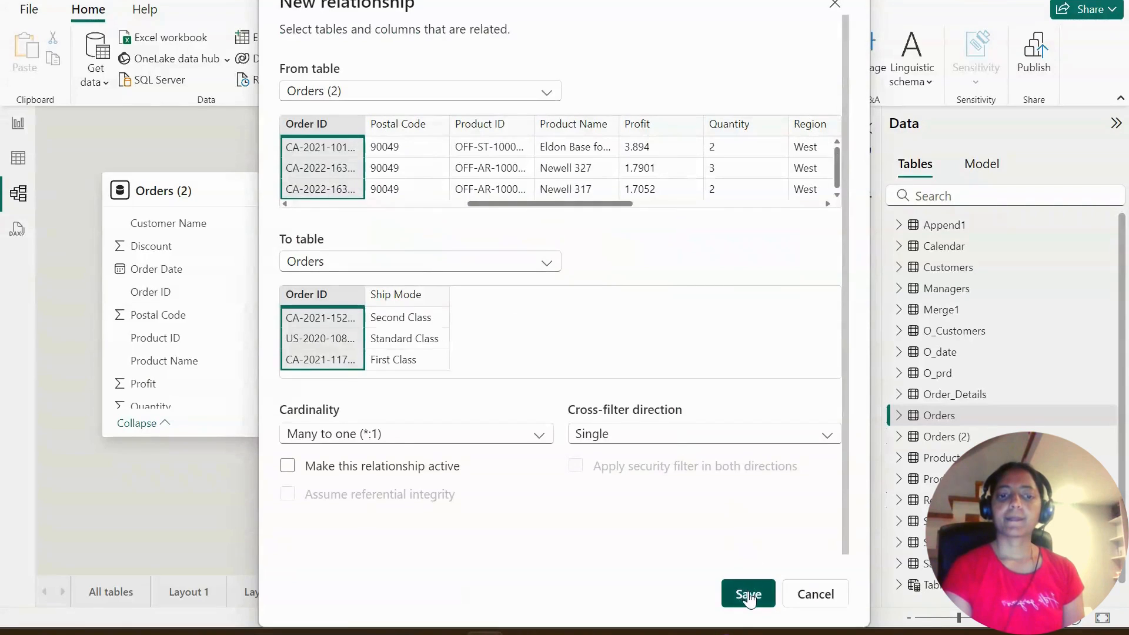
left_click(746, 594)
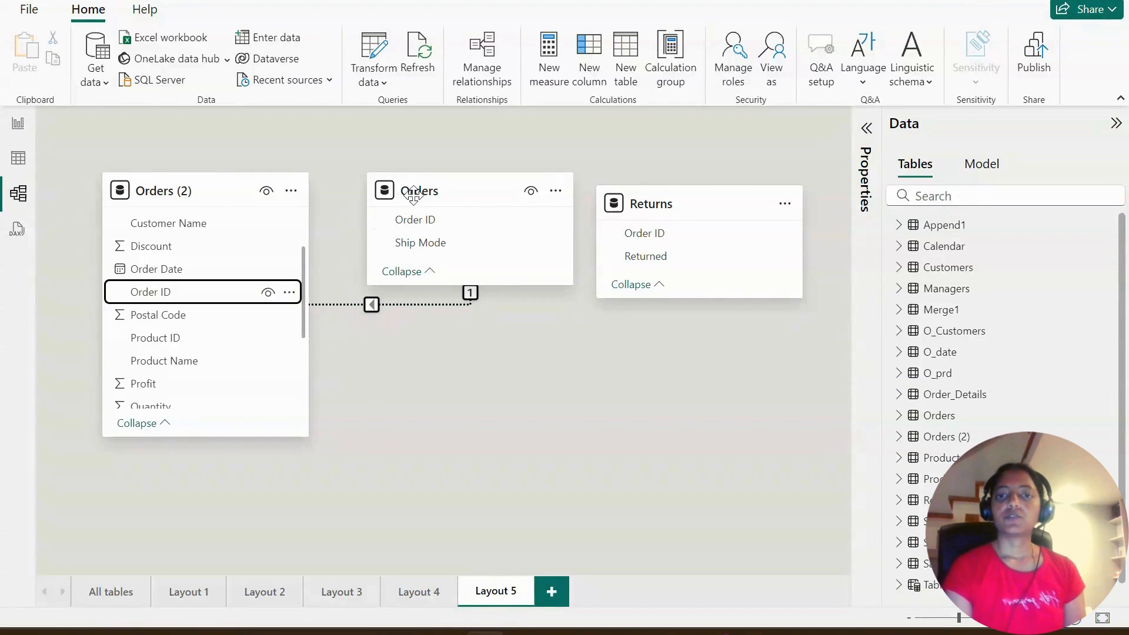
- Rearrange Layout 5 so Orders sits at the far left and Orders (2) lies lower, between Orders and Returns
left_click_drag(197, 182, 542, 334)
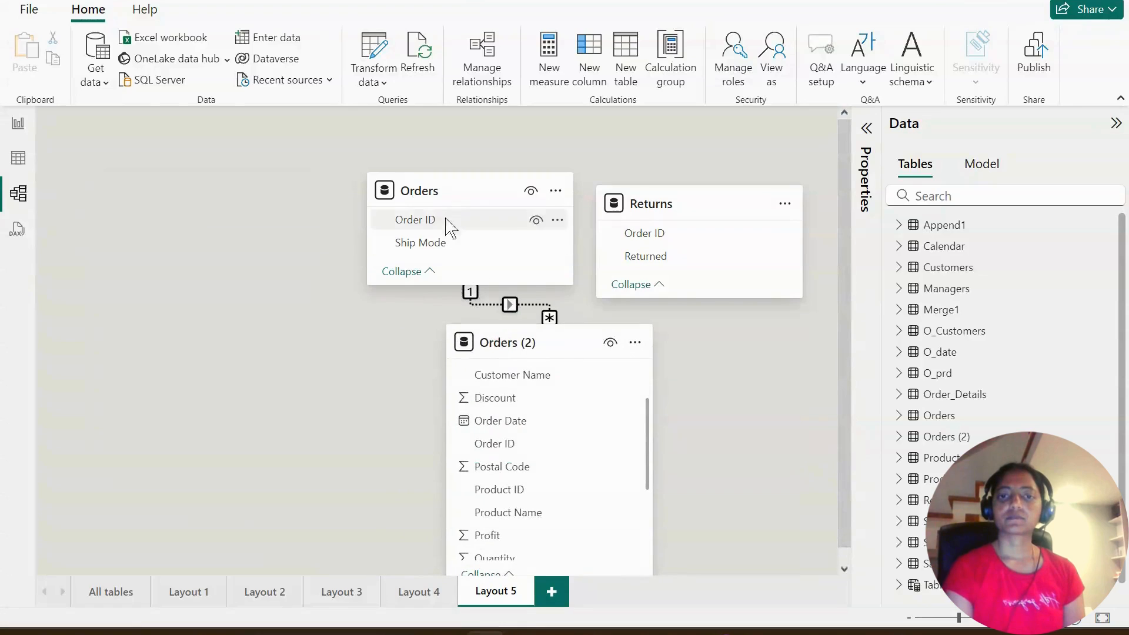
left_click_drag(445, 182, 188, 167)
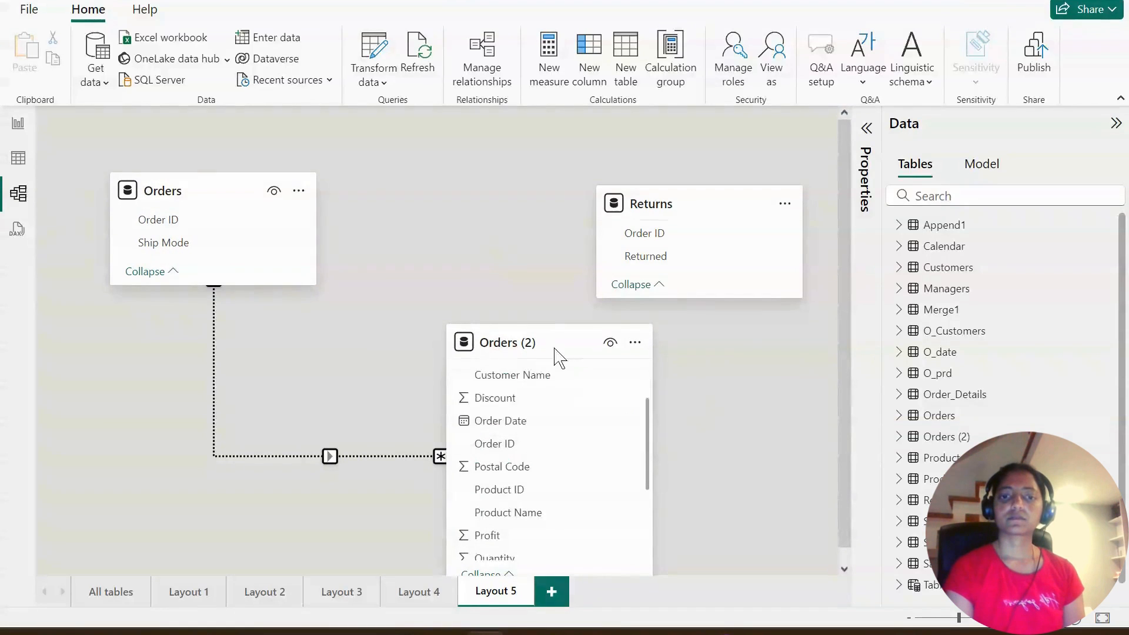
left_click_drag(551, 341, 451, 288)
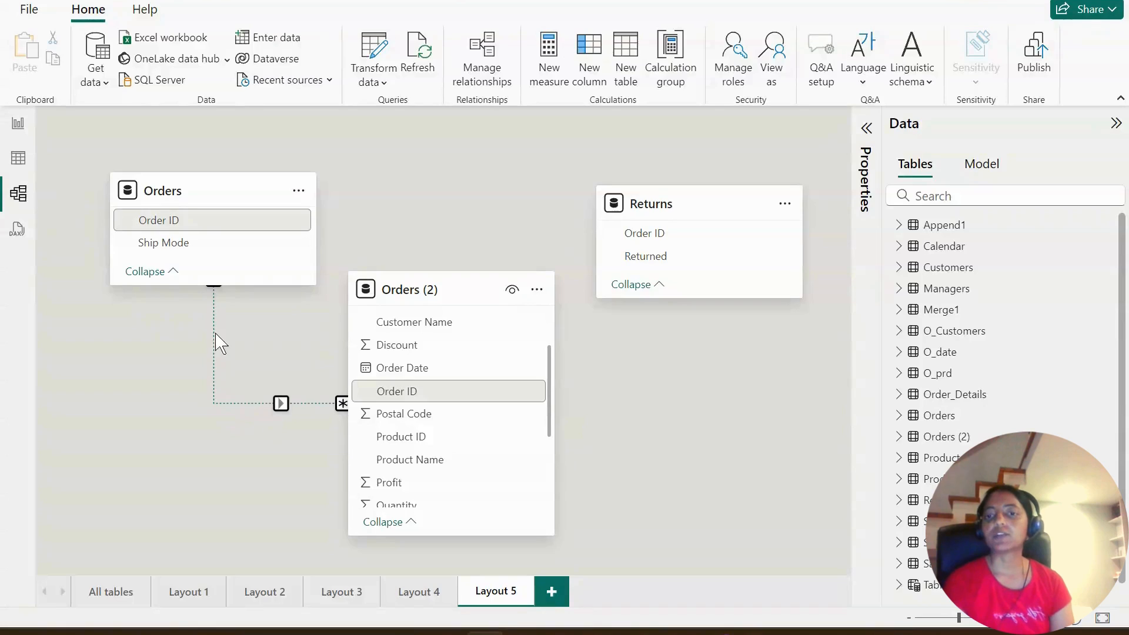
right_click(251, 405)
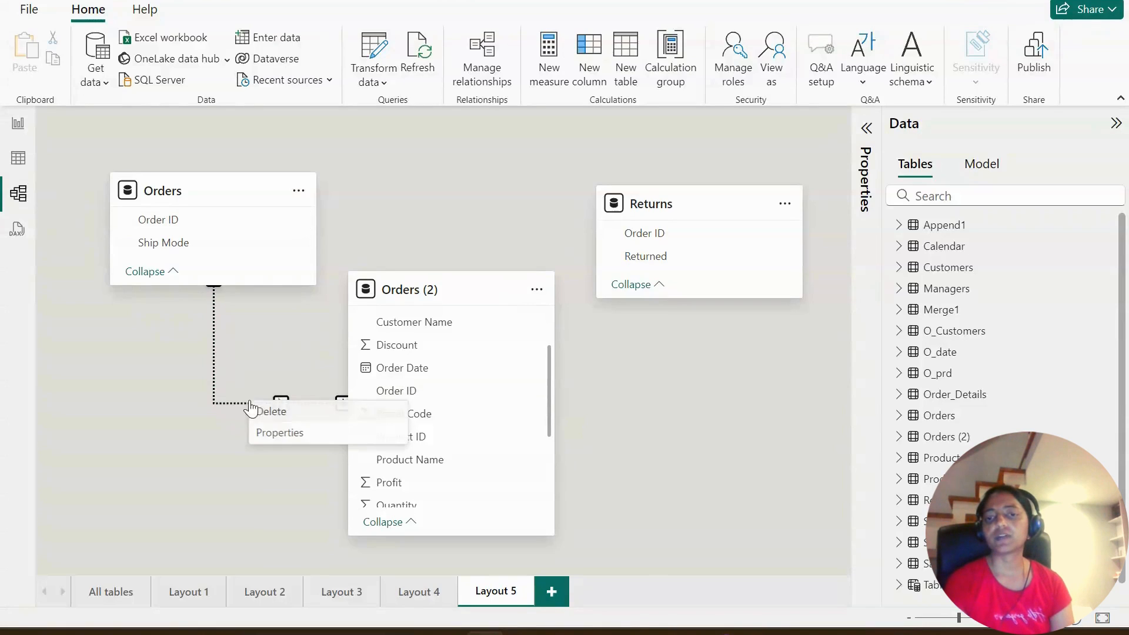
left_click(268, 433)
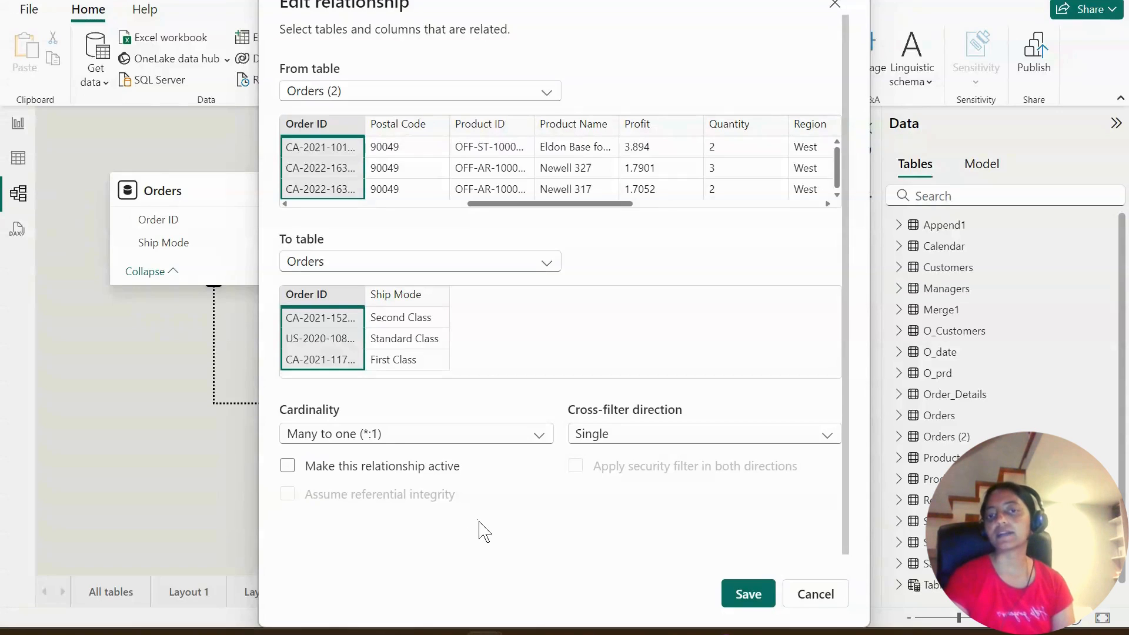
left_click(289, 467)
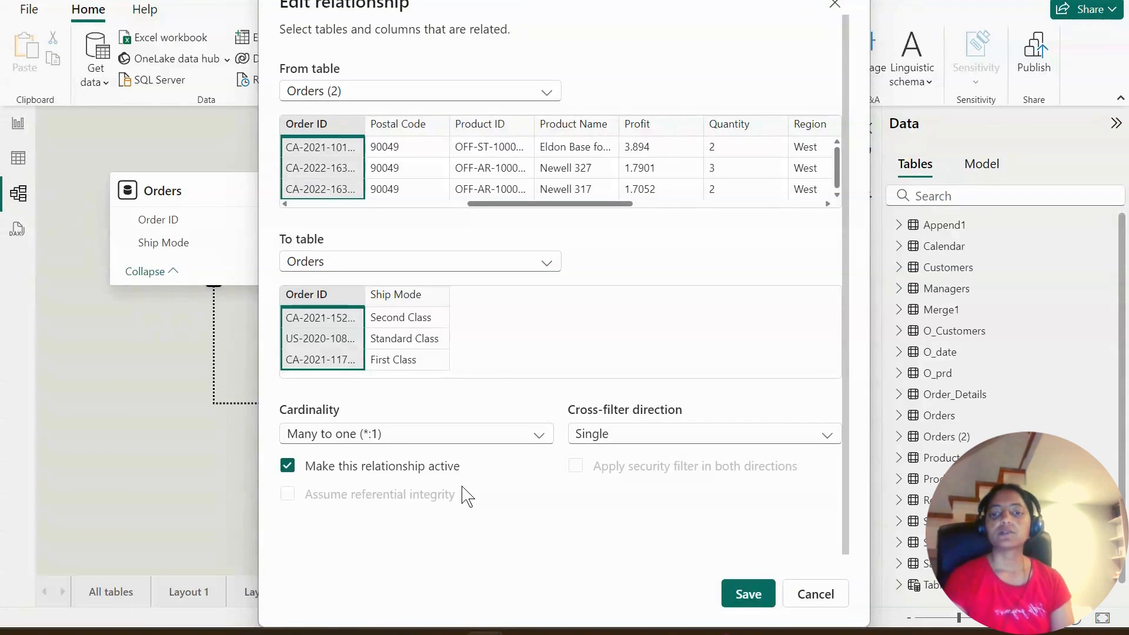
scroll(471, 493, "down", 1)
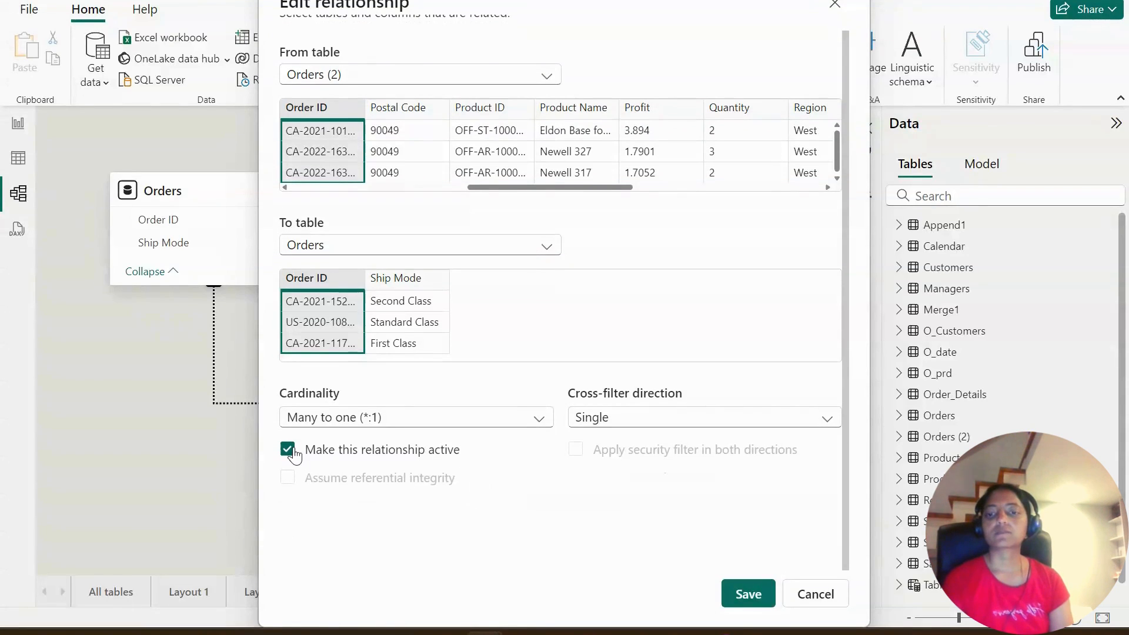
left_click(289, 452)
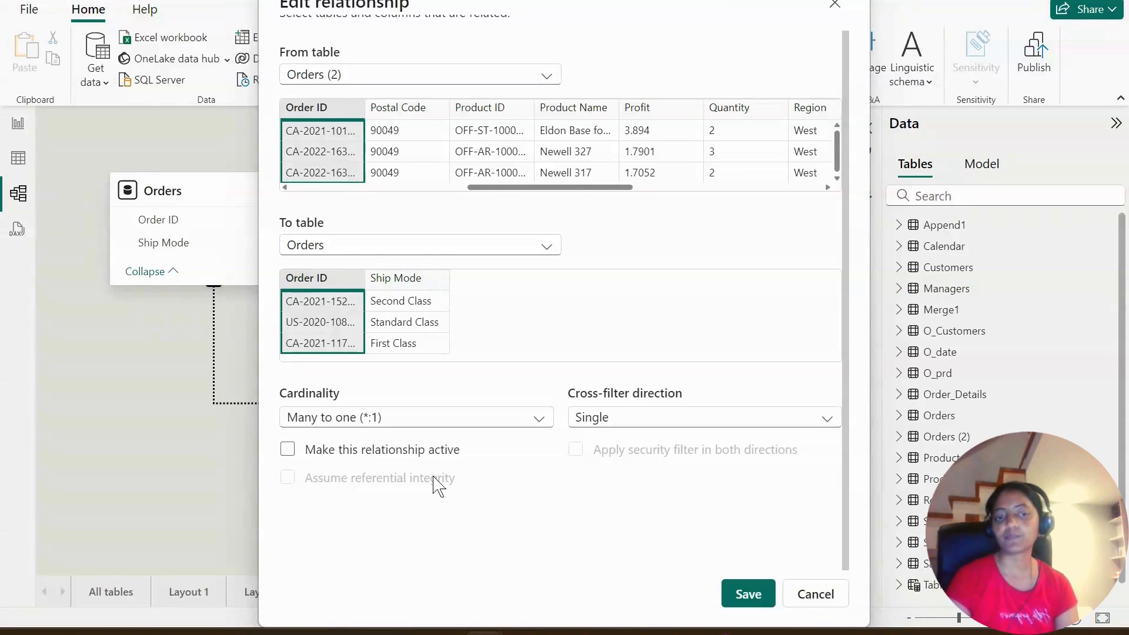
left_click(815, 603)
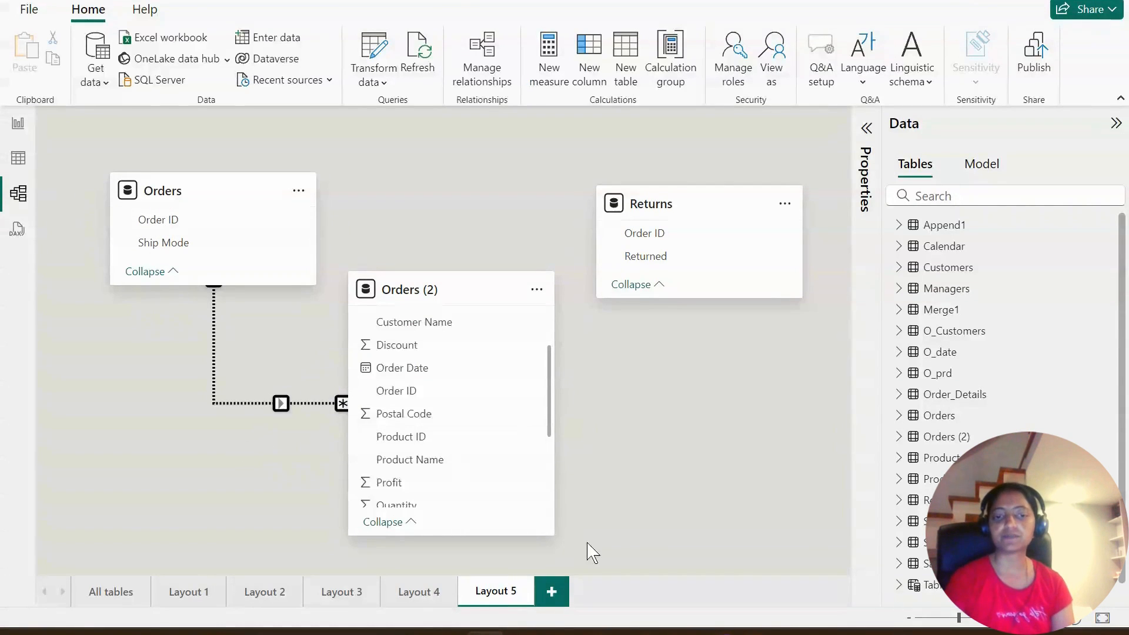
- Switch to the GitHub README in the browser and highlight the "Understanding filter flow/direction" and "Bi-directional filters" topics under Module-2
mouse_move(718, 633)
left_click(744, 582)
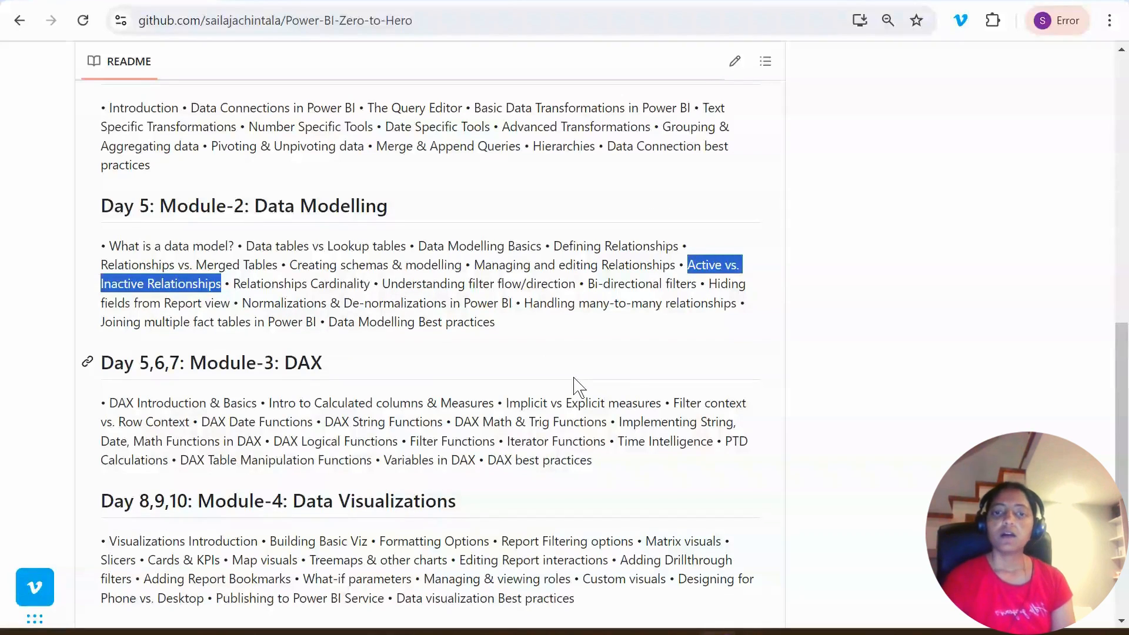
left_click(575, 296)
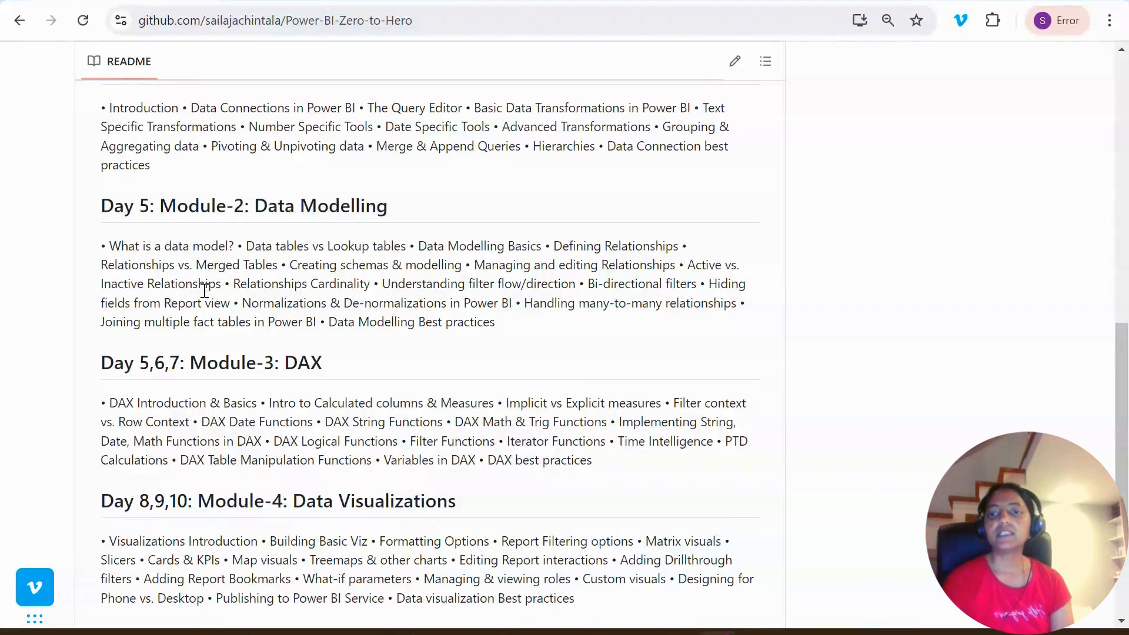
left_click_drag(382, 285, 704, 289)
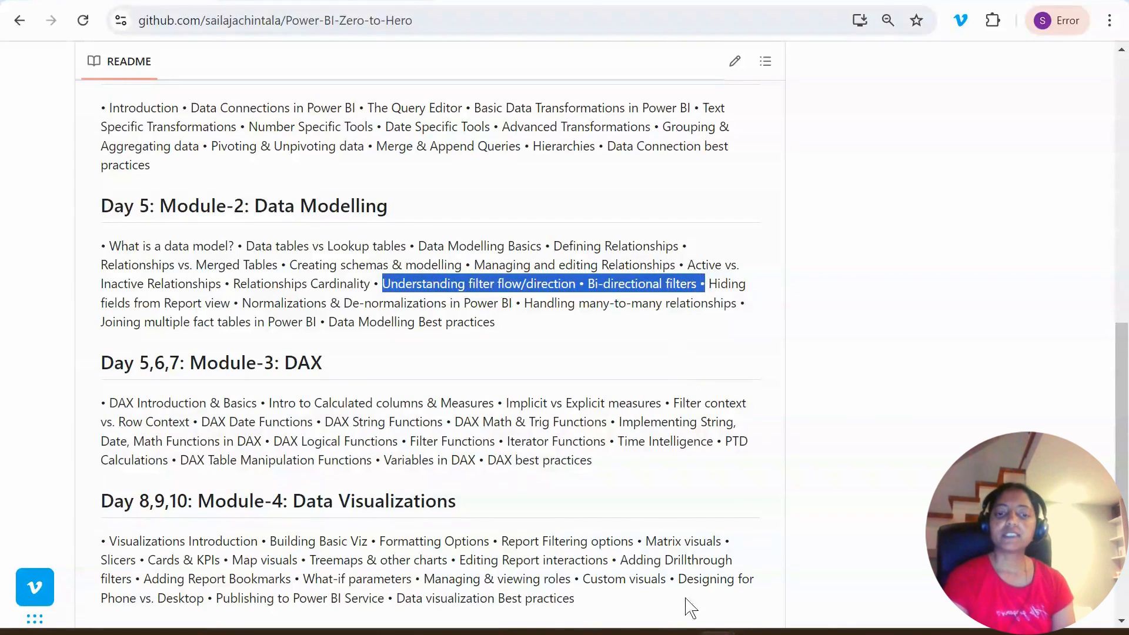
- Switch back to Power BI, make the Orders (2) to Orders relationship active and set its cross-filter direction to Both
left_click(509, 628)
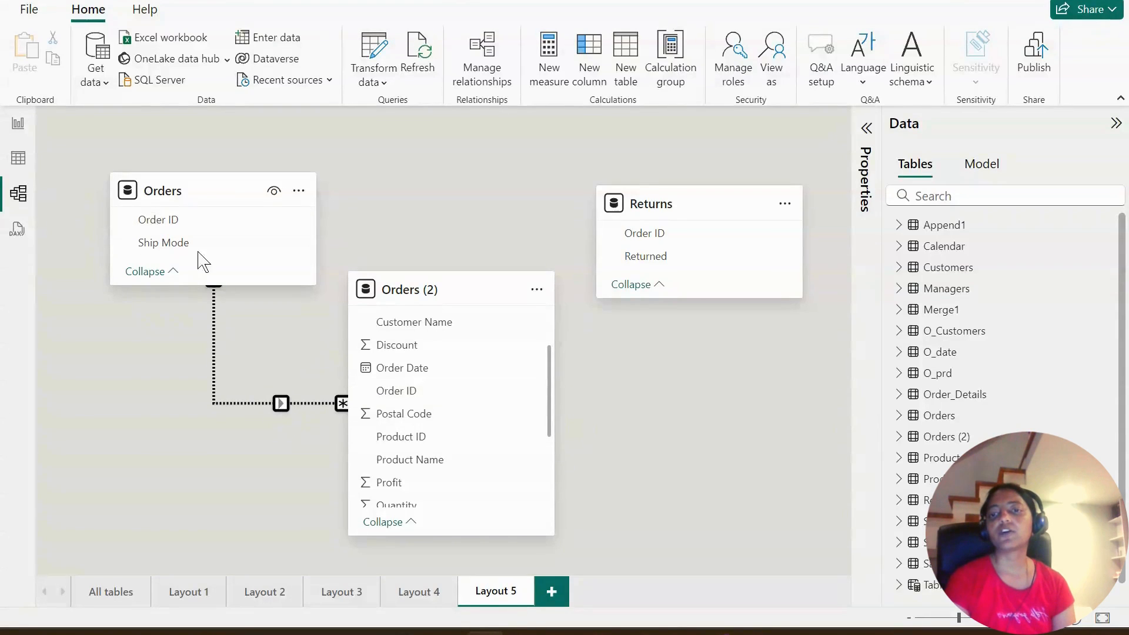
mouse_move(171, 192)
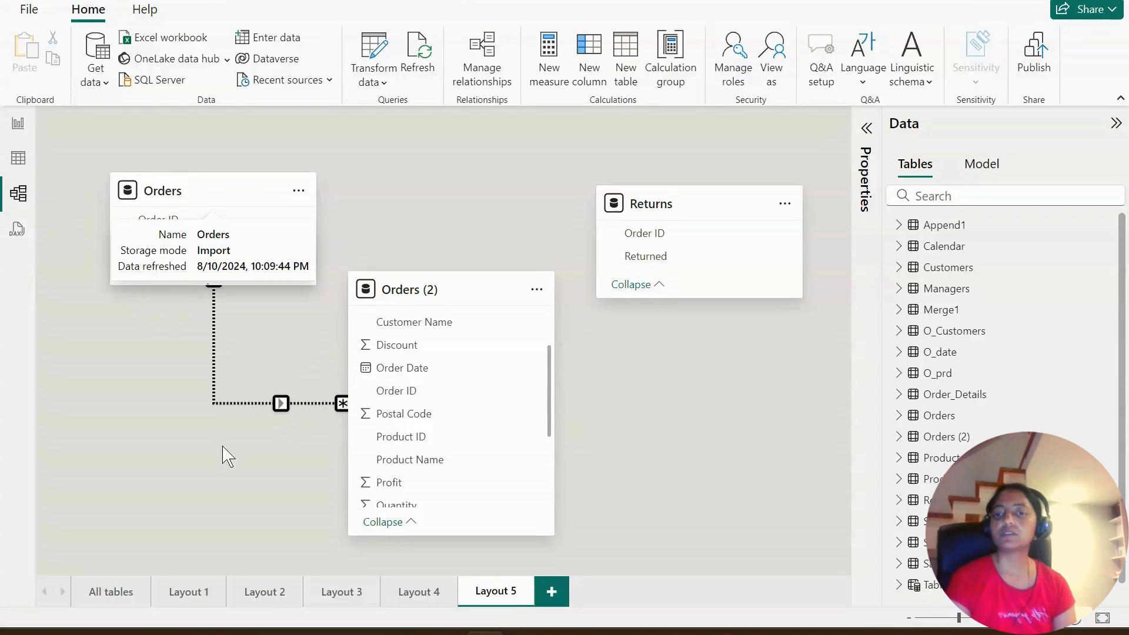
mouse_move(432, 290)
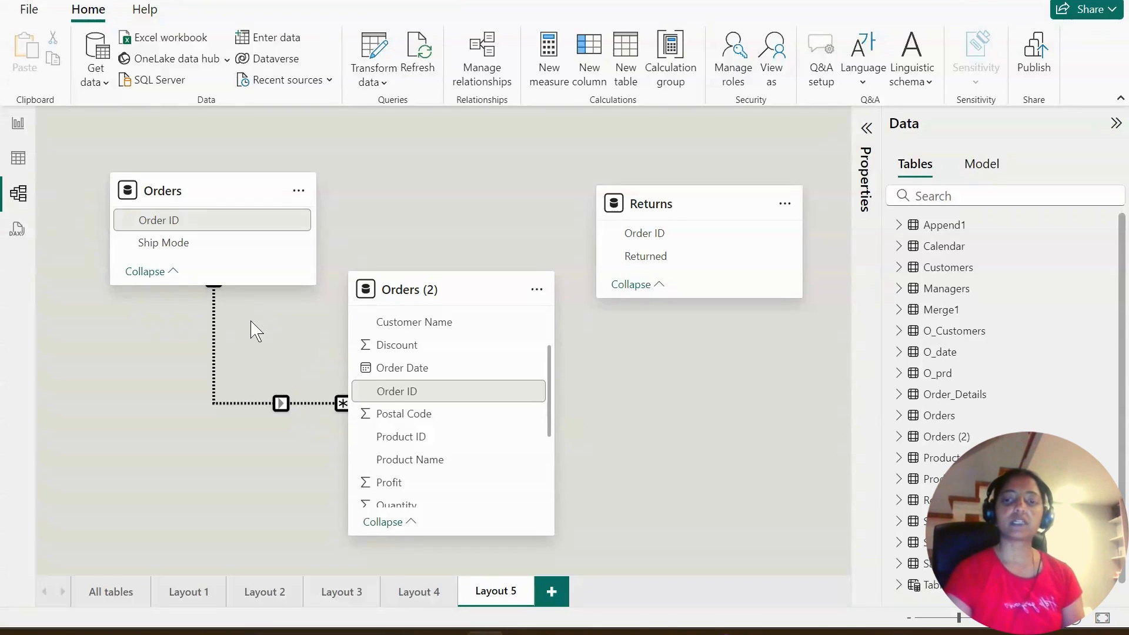
right_click(254, 412)
left_click(276, 432)
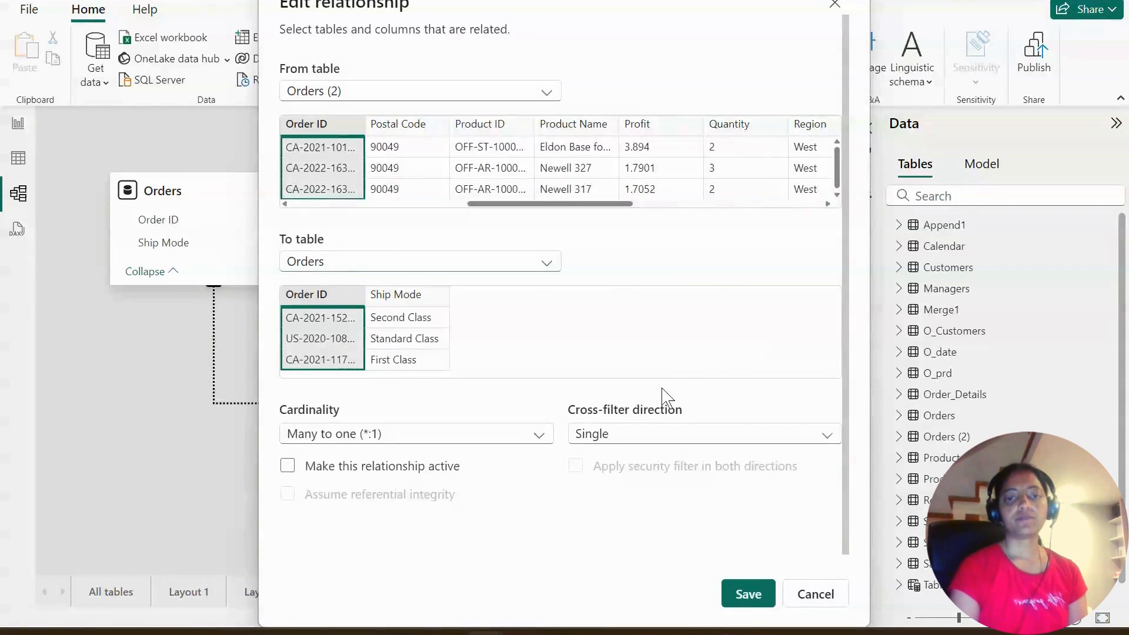
left_click(288, 468)
left_click(676, 434)
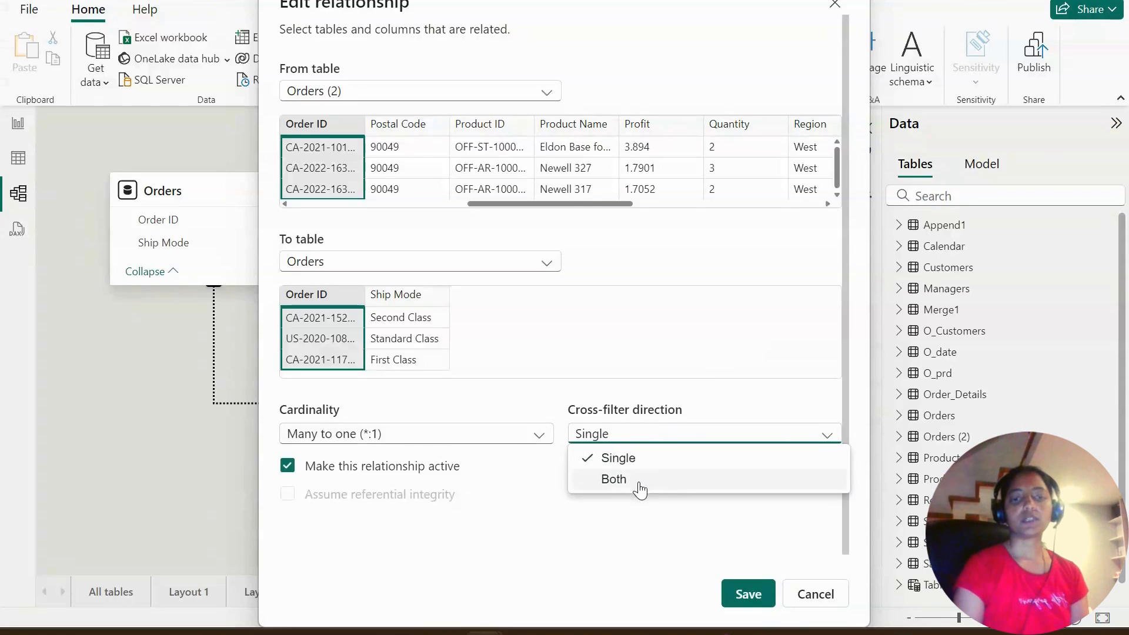
left_click(640, 490)
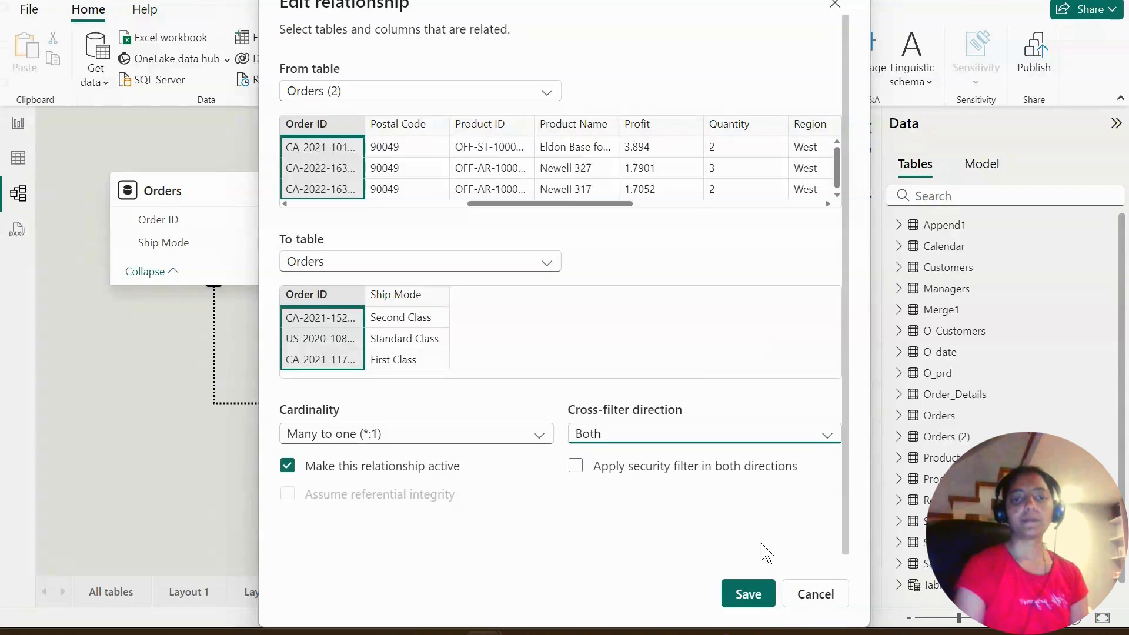
left_click(749, 594)
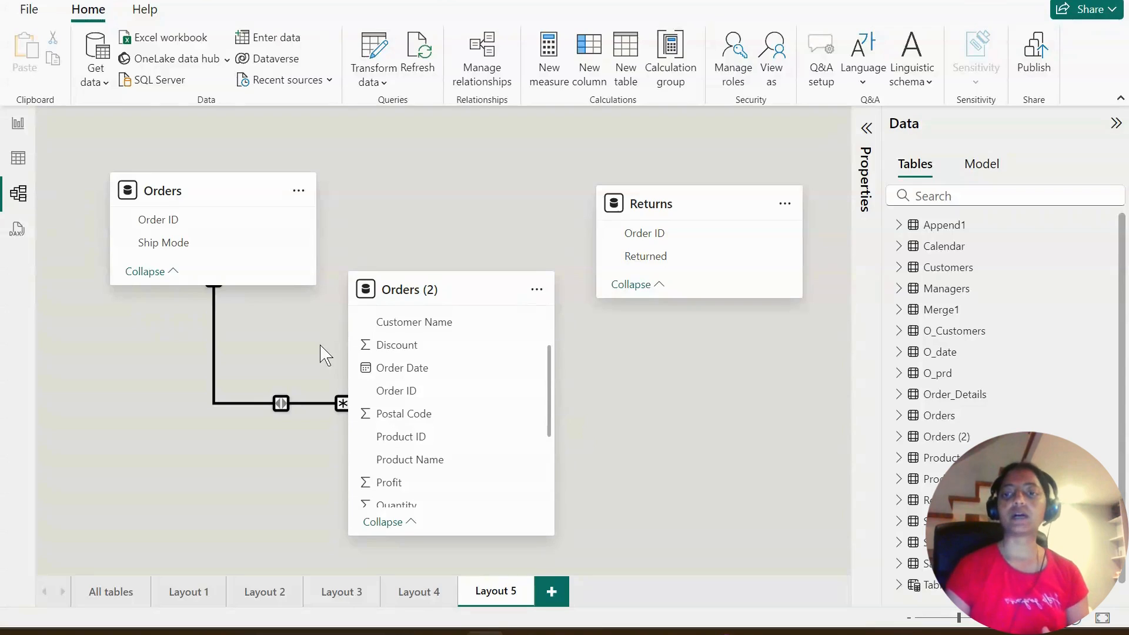
- Set the cross-filter direction of the Orders (2) to Orders relationship to Single and save it
right_click(281, 404)
left_click(303, 432)
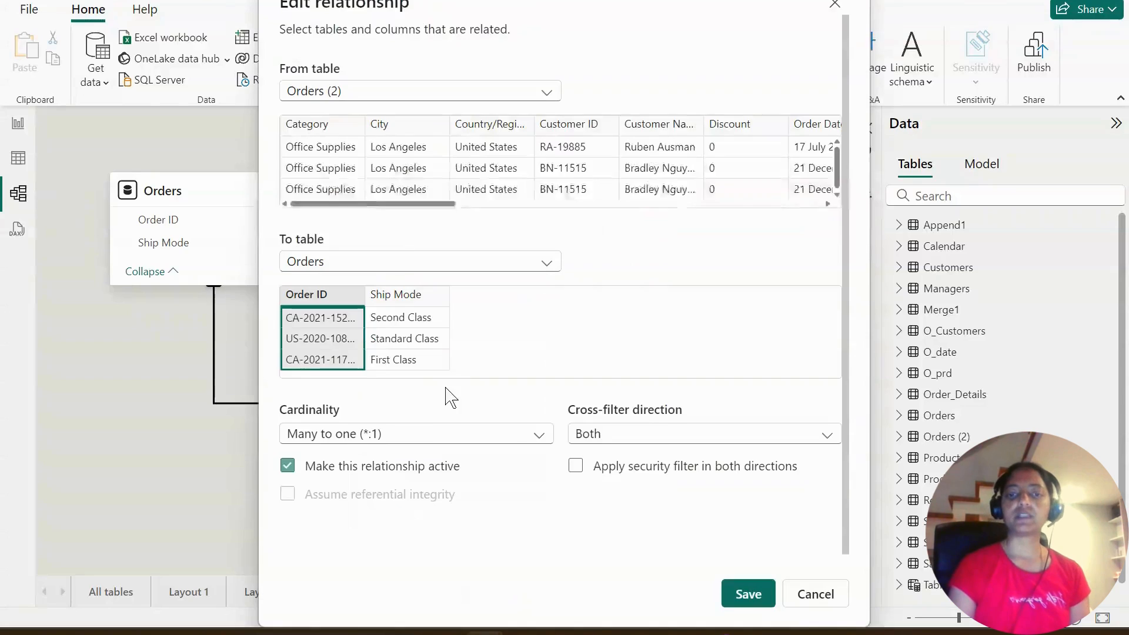
left_click(660, 436)
left_click(634, 457)
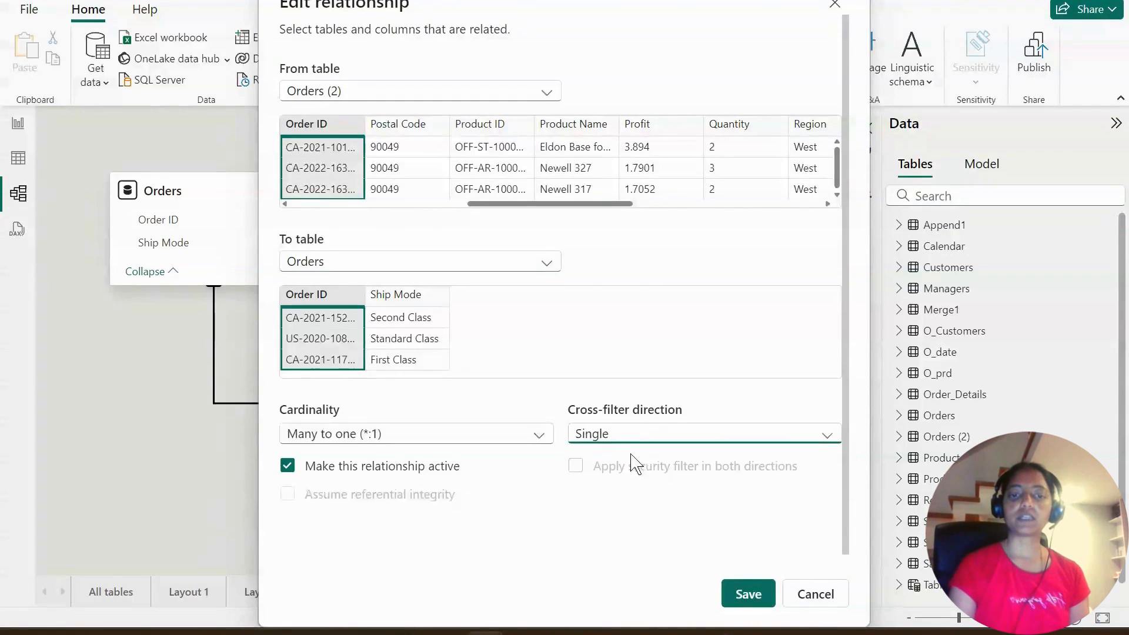
left_click(750, 595)
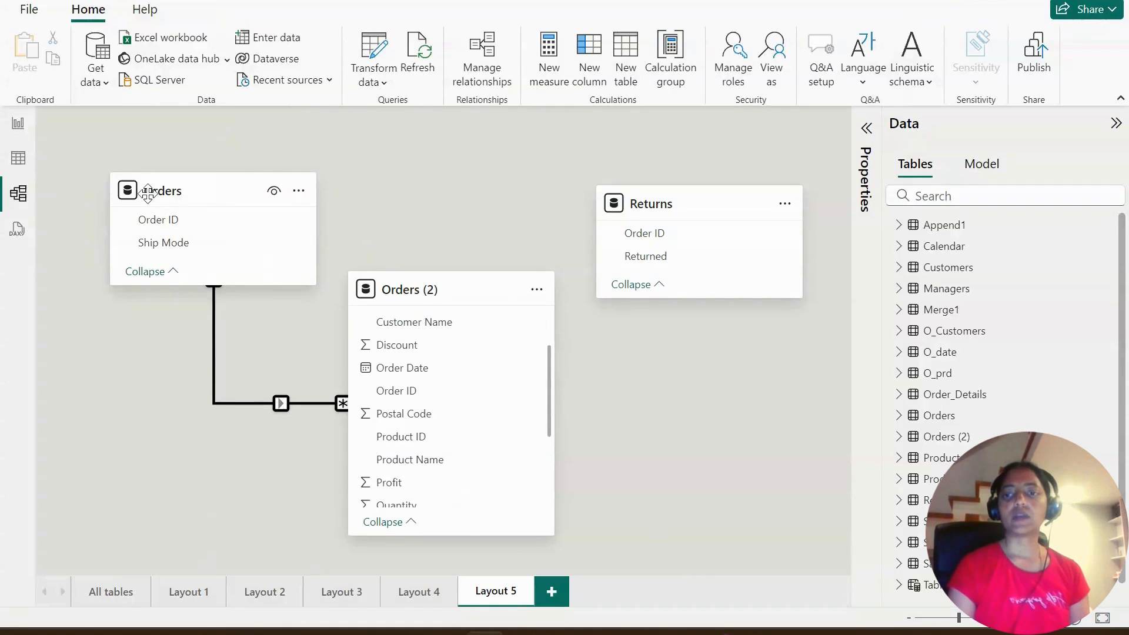
- Add a new report page and build a table visual with Category from Orders (2) and Ship Mode from Orders
left_click(17, 131)
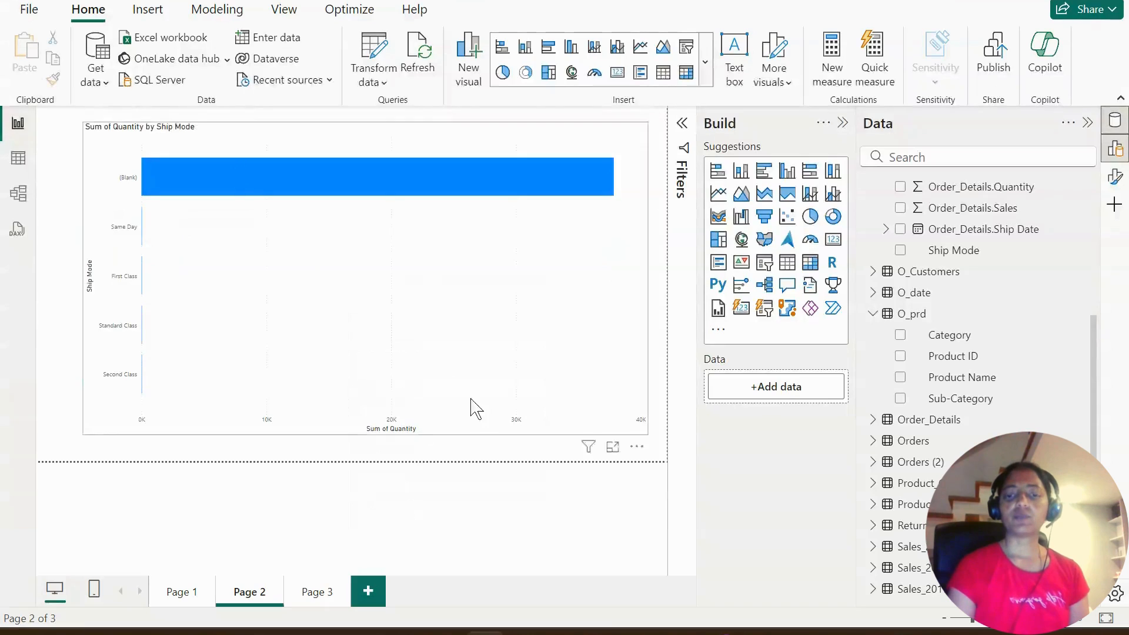
left_click(369, 591)
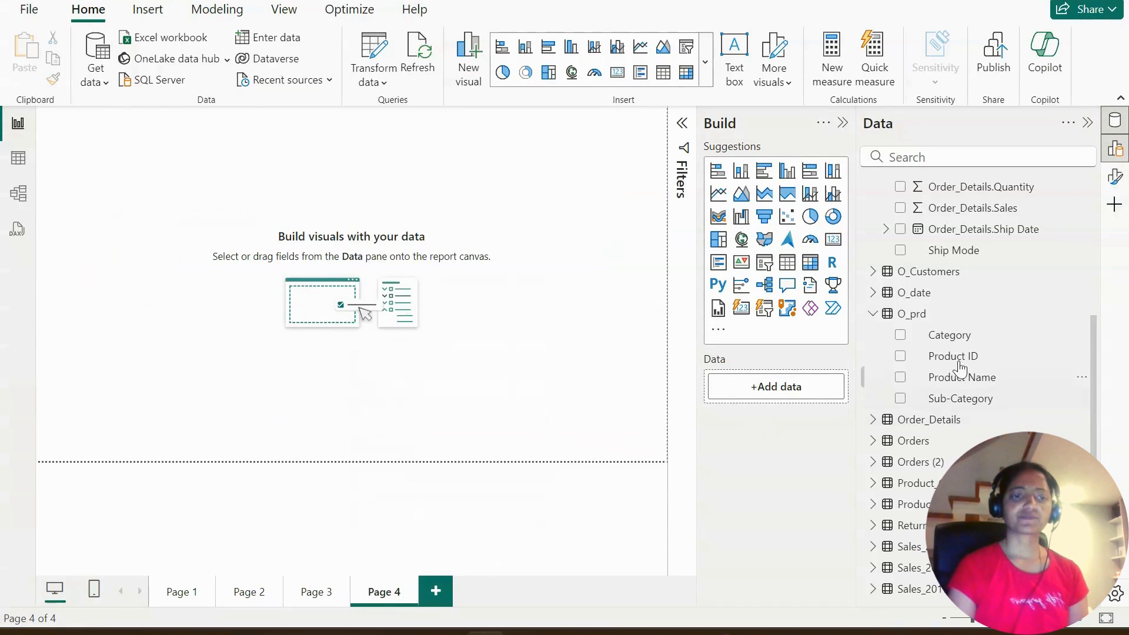
left_click(873, 314)
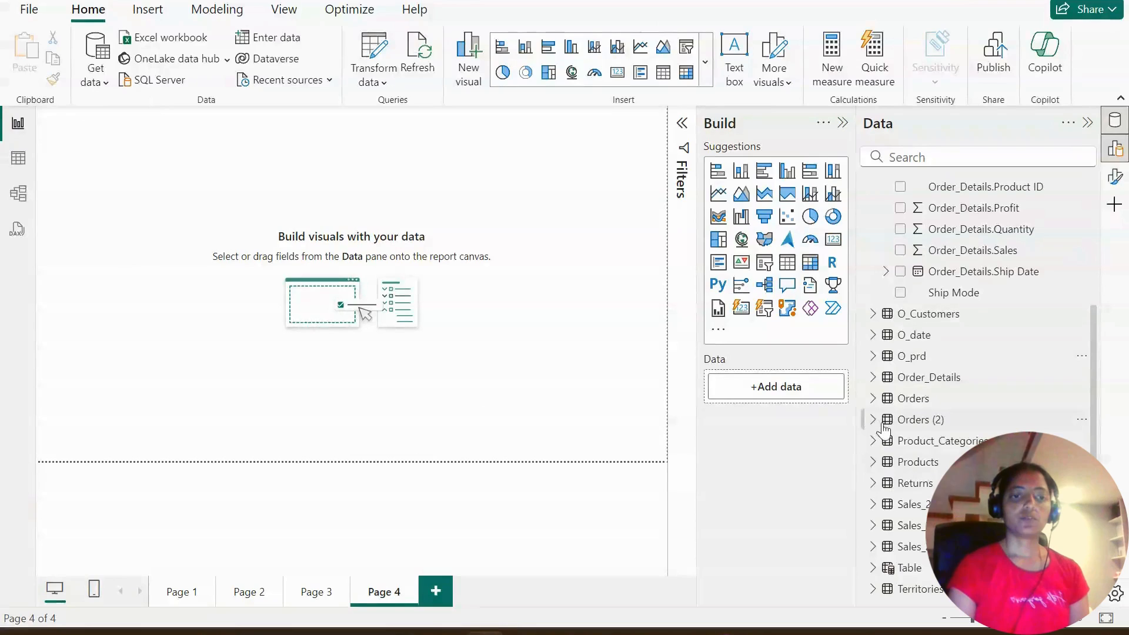
left_click(873, 419)
scroll(868, 376, "down", 3)
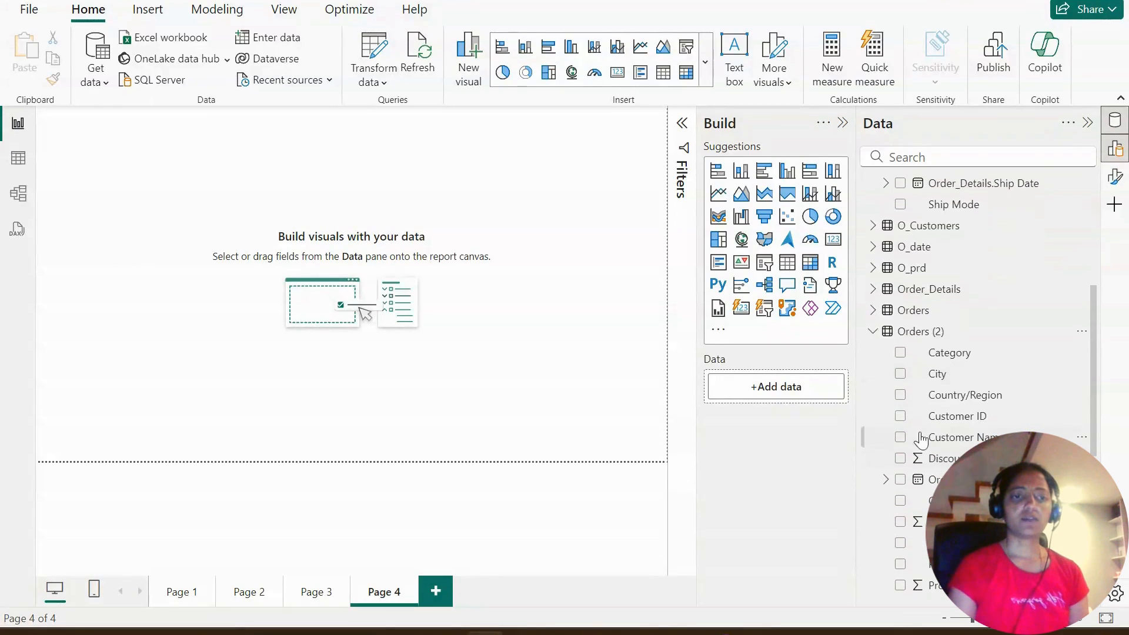
left_click(901, 352)
left_click(873, 310)
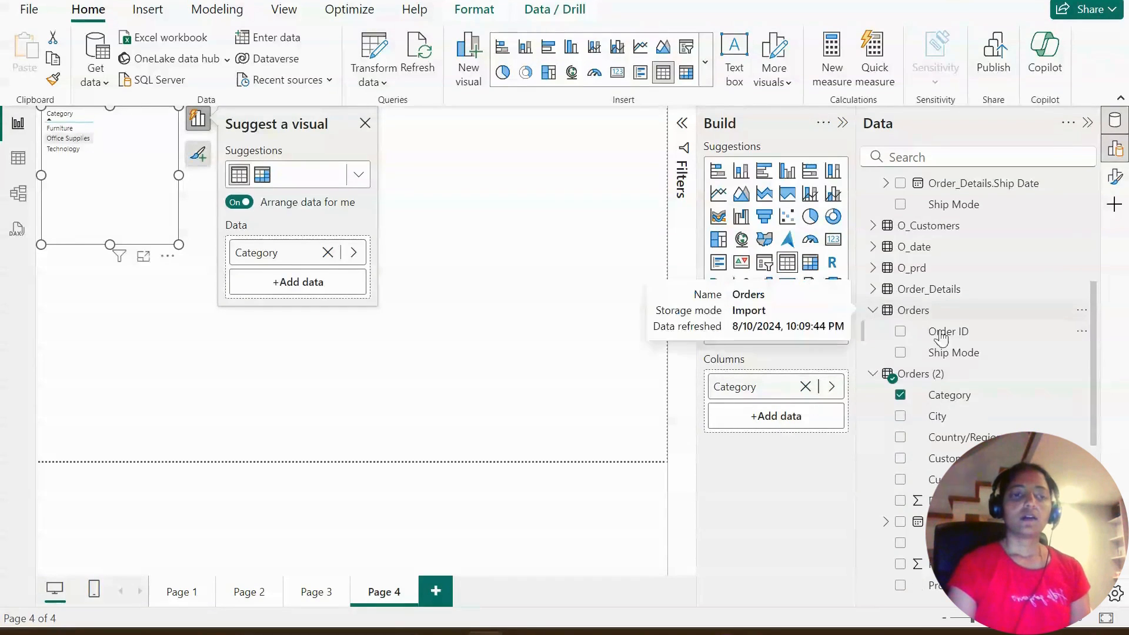
left_click(901, 354)
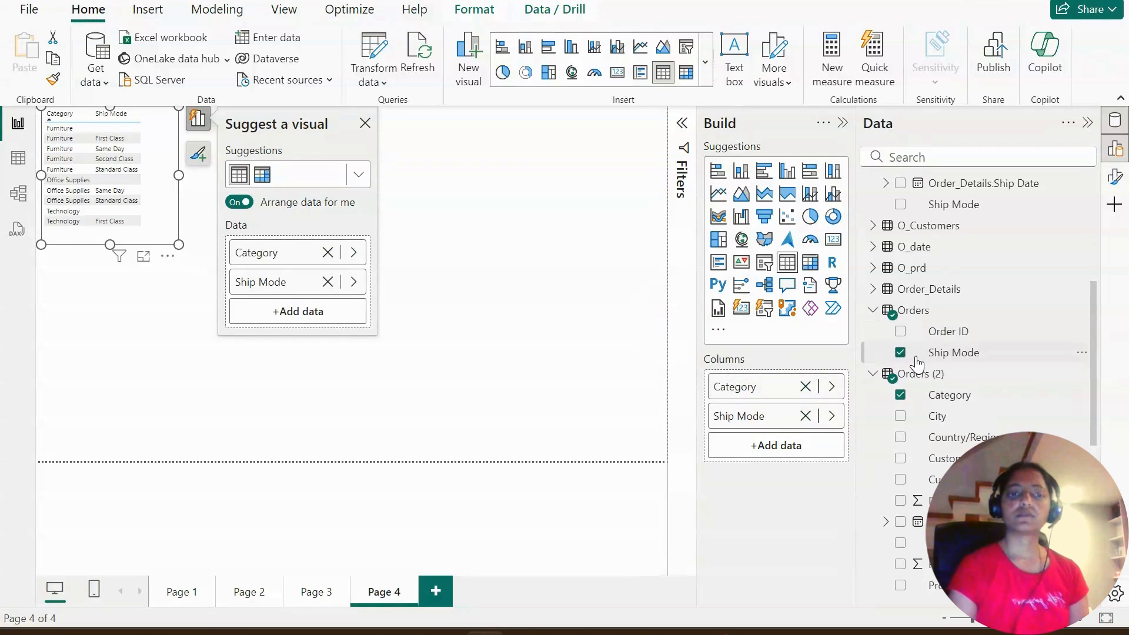
- Replace Category with Profit from Orders (2) to chart profit by Ship Mode, and enlarge the visual over most of the page
left_click(901, 395)
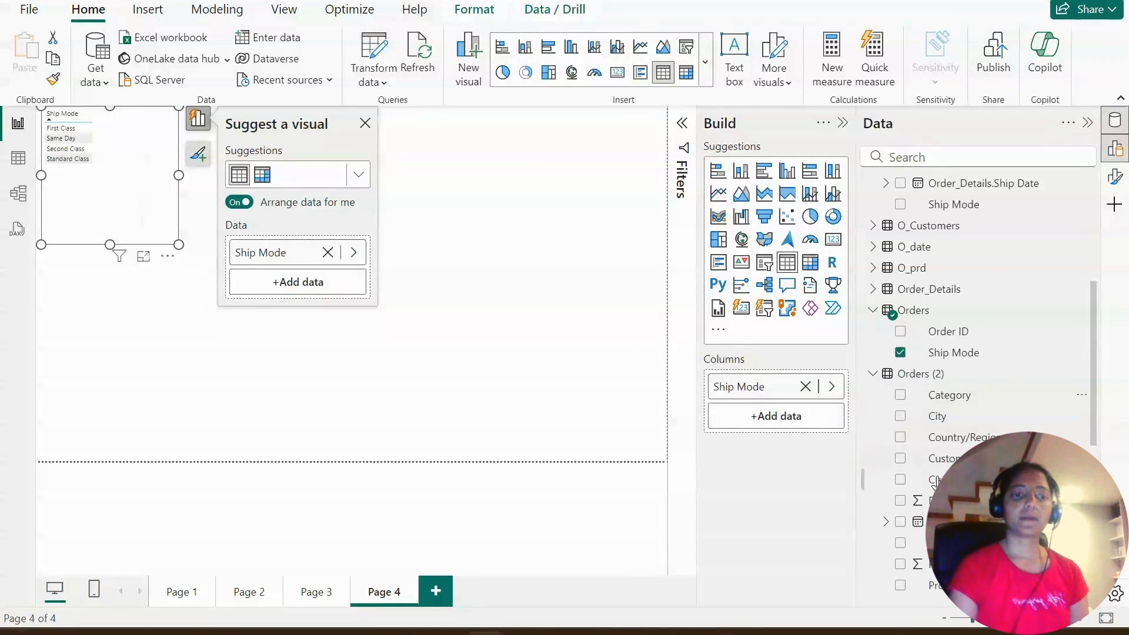
scroll(900, 447, "down", 5)
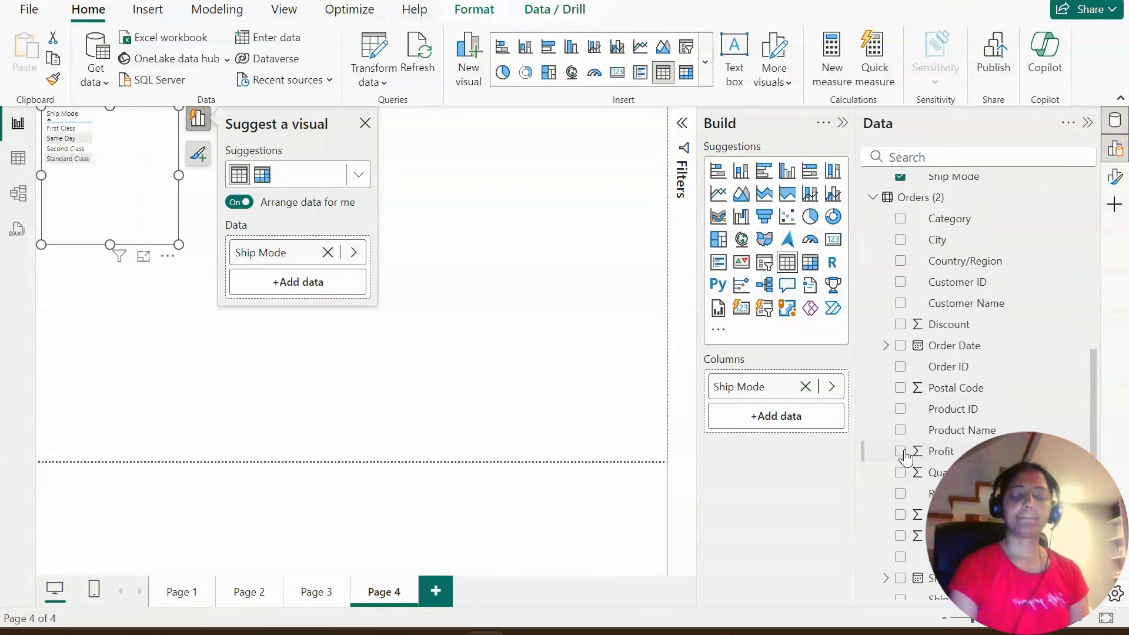
left_click(900, 451)
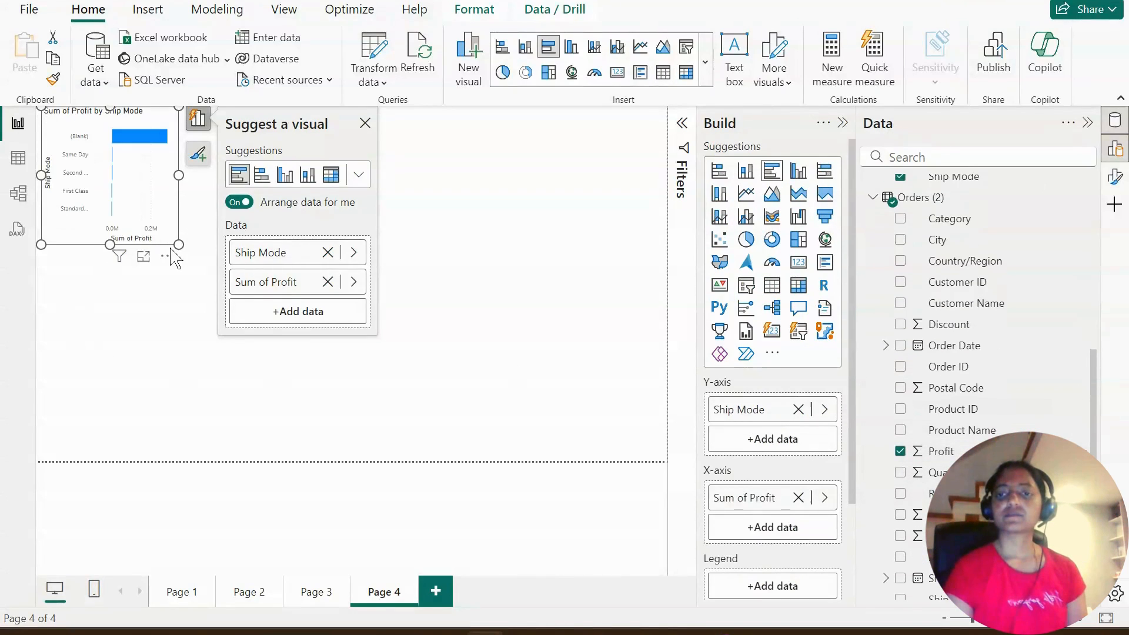
left_click_drag(176, 241, 589, 440)
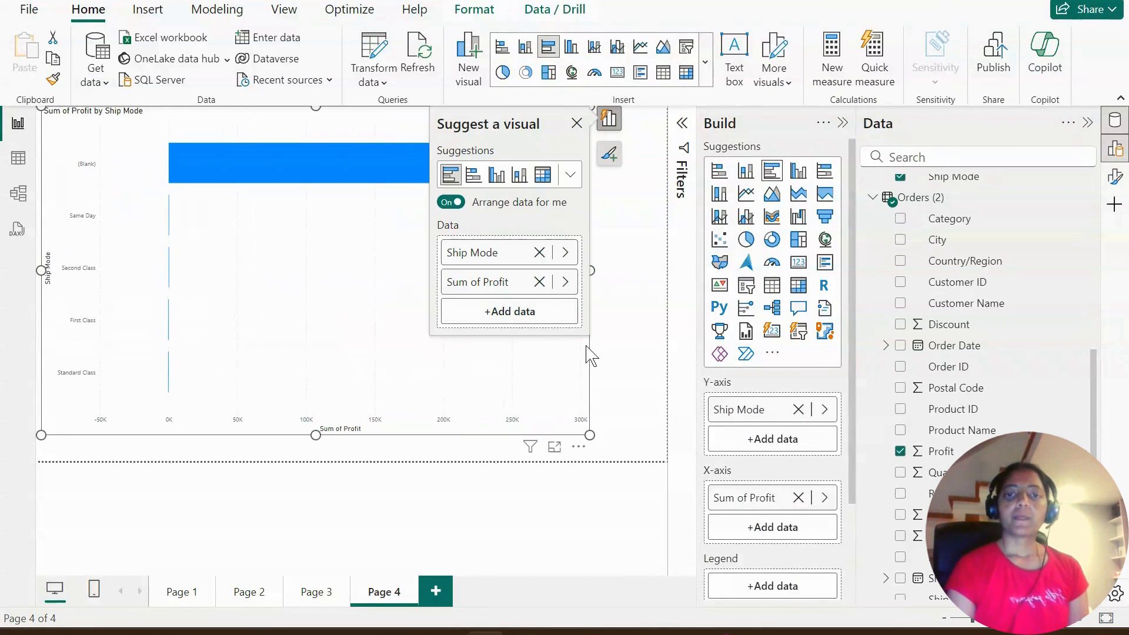
left_click(576, 122)
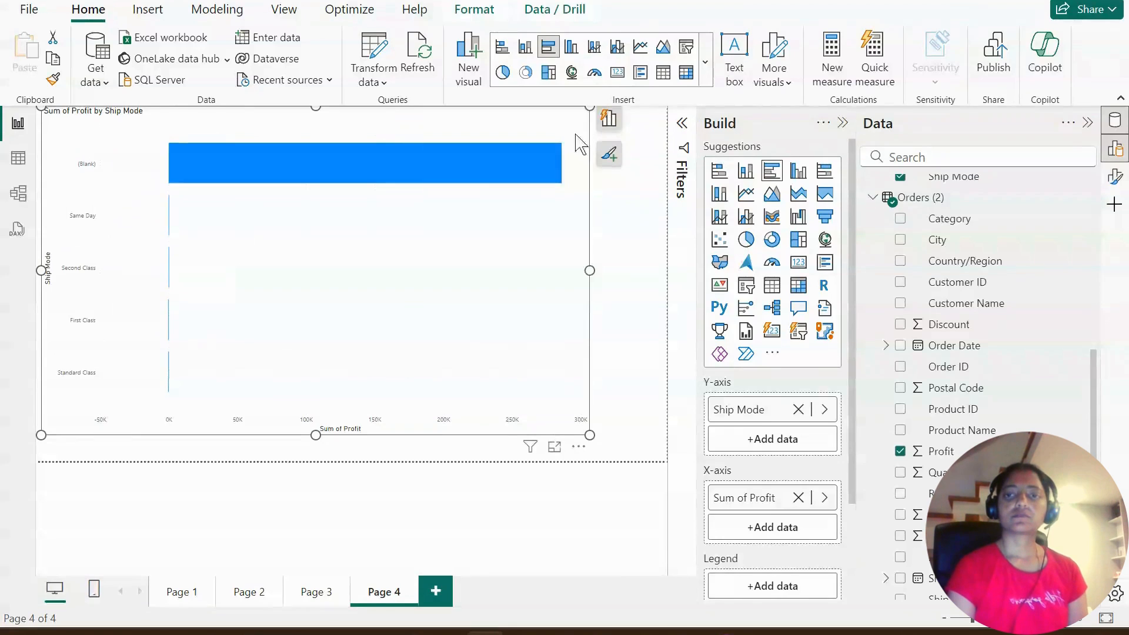
- Exclude the (Blank) ship mode bar from the profit chart
right_click(368, 167)
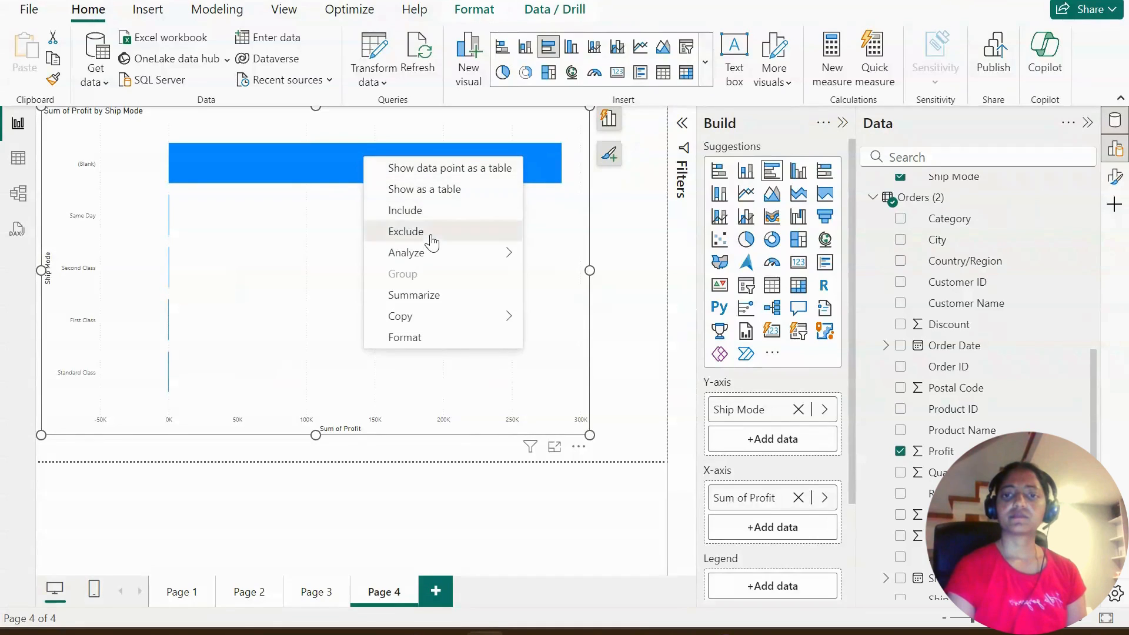
left_click(406, 231)
left_click(641, 328)
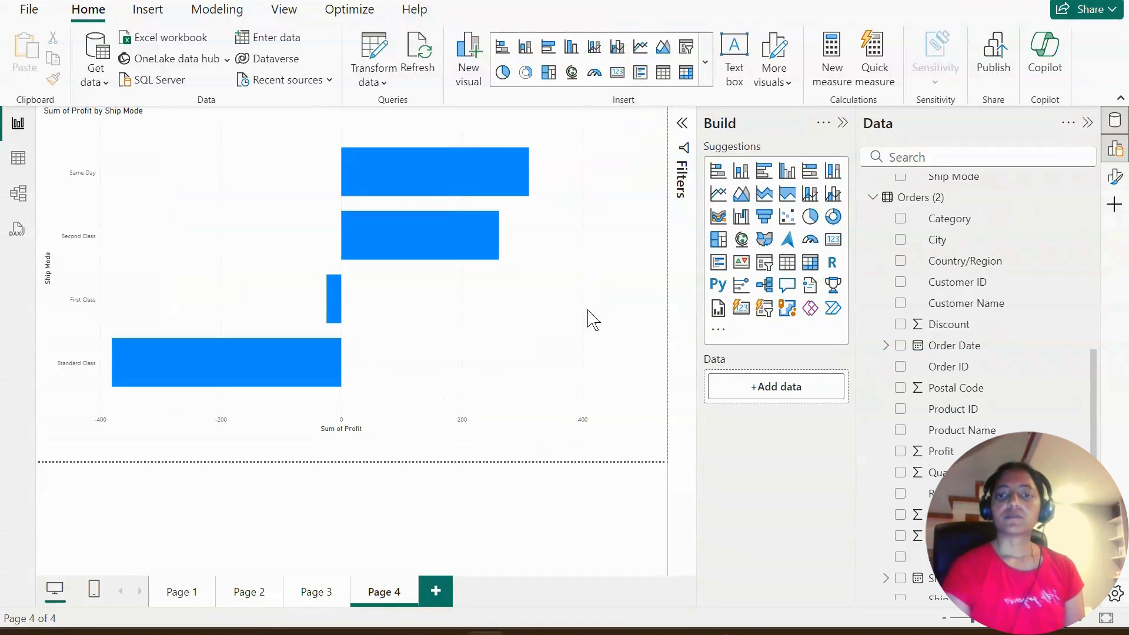
- Replace Profit with Sales from Orders (2) in the Ship Mode bar chart
left_click(569, 303)
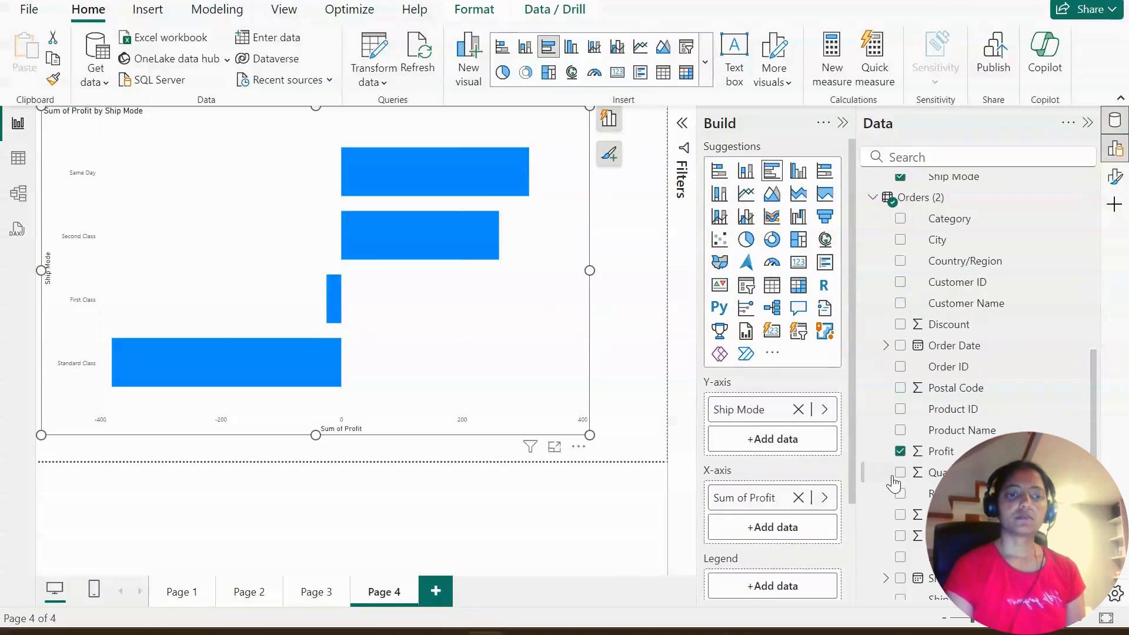
left_click(900, 452)
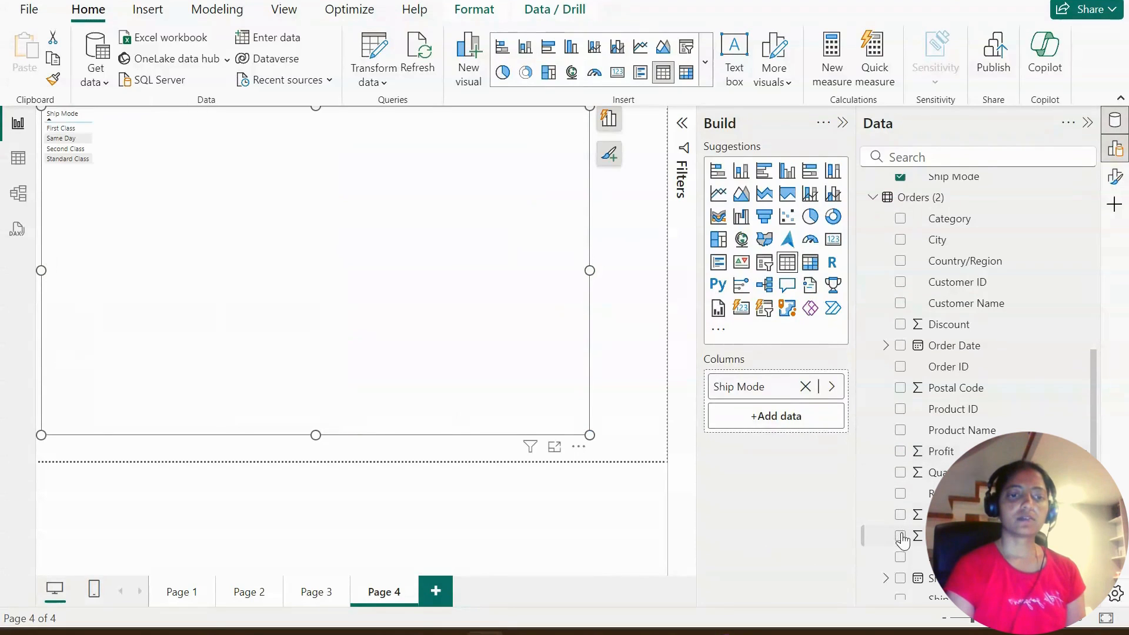
left_click(901, 536)
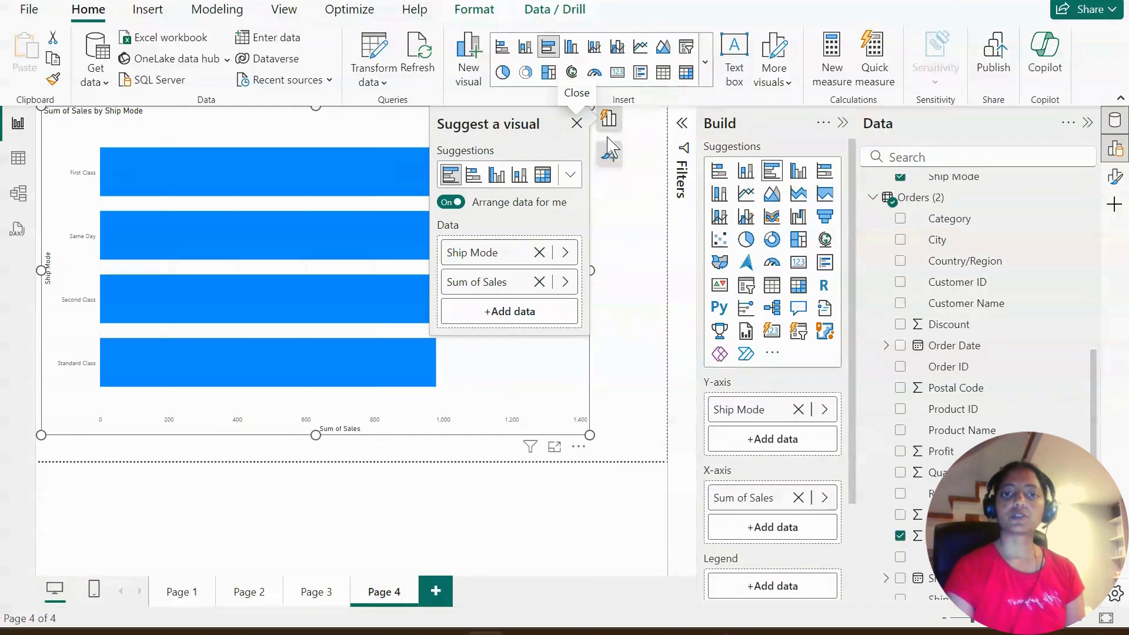
- Close the visual suggestions and collapse the Build pane to give the sales chart more room
left_click(576, 123)
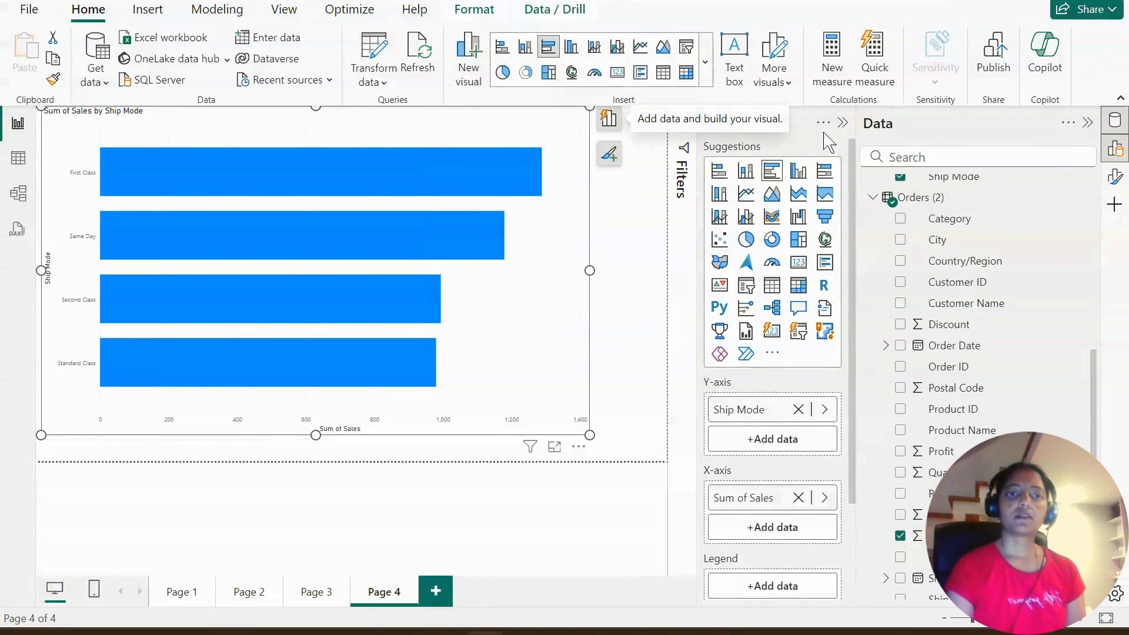
left_click(841, 123)
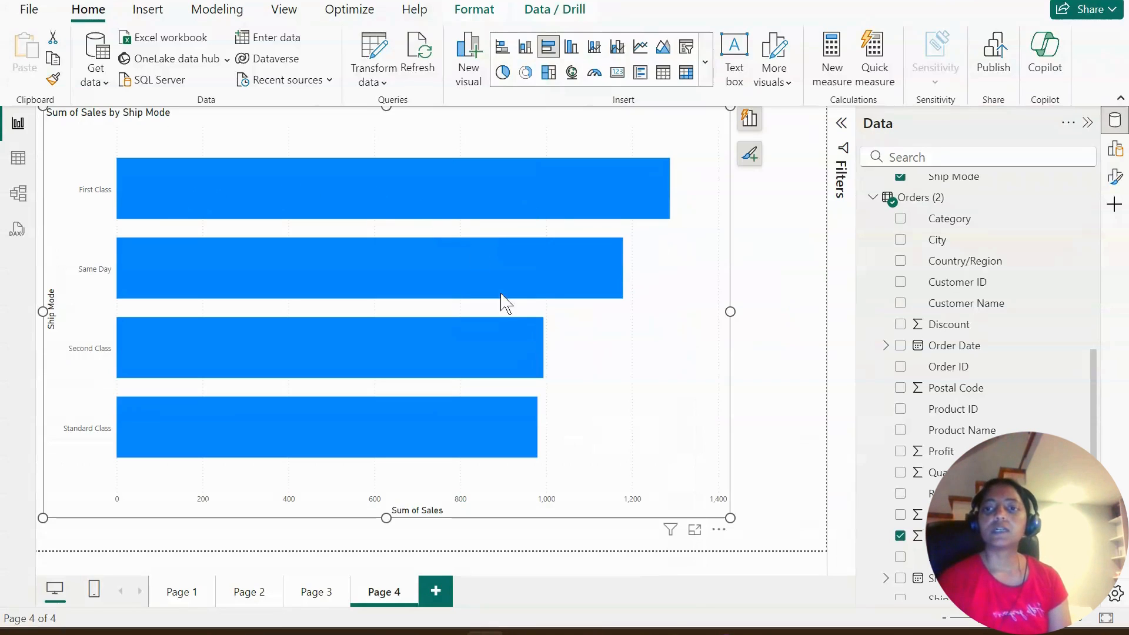
left_click(750, 154)
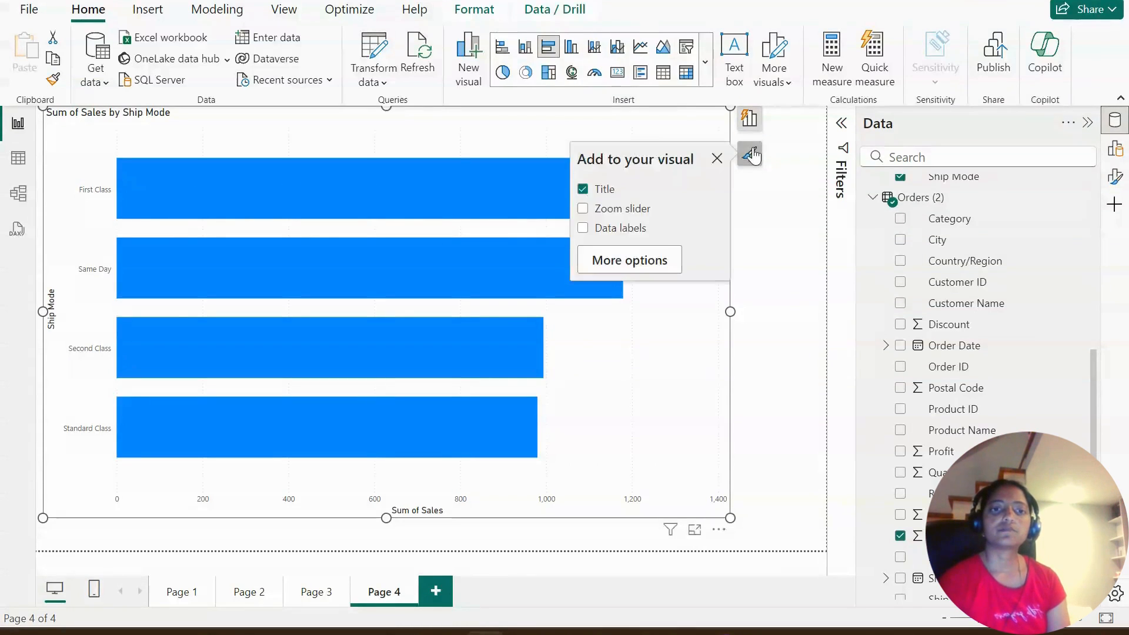
left_click(819, 194)
left_click(1116, 148)
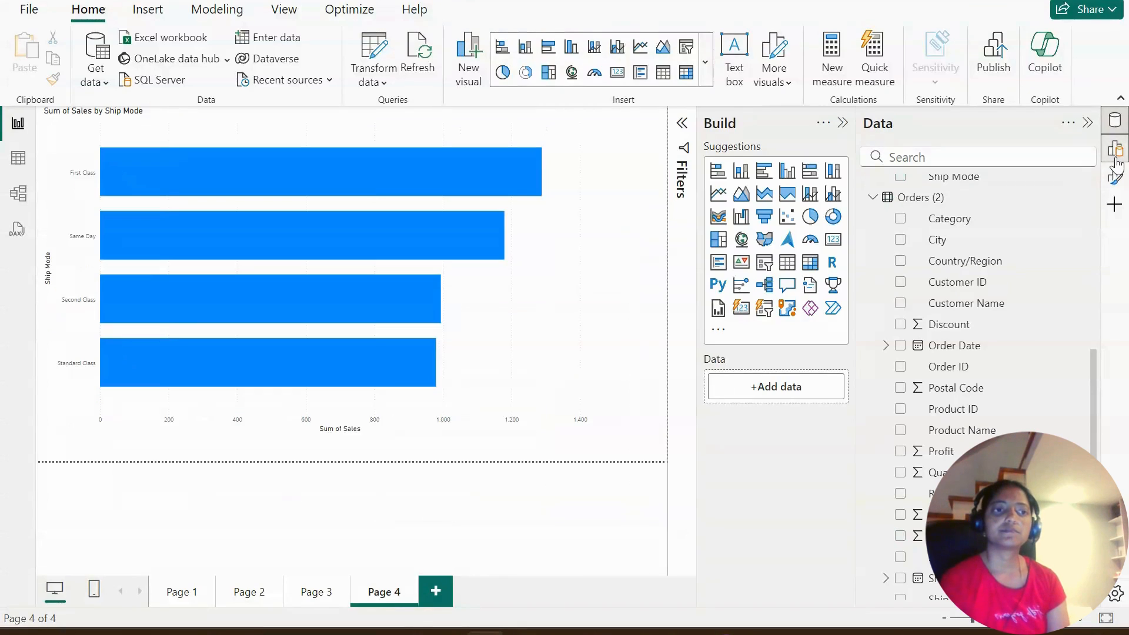
left_click(1115, 177)
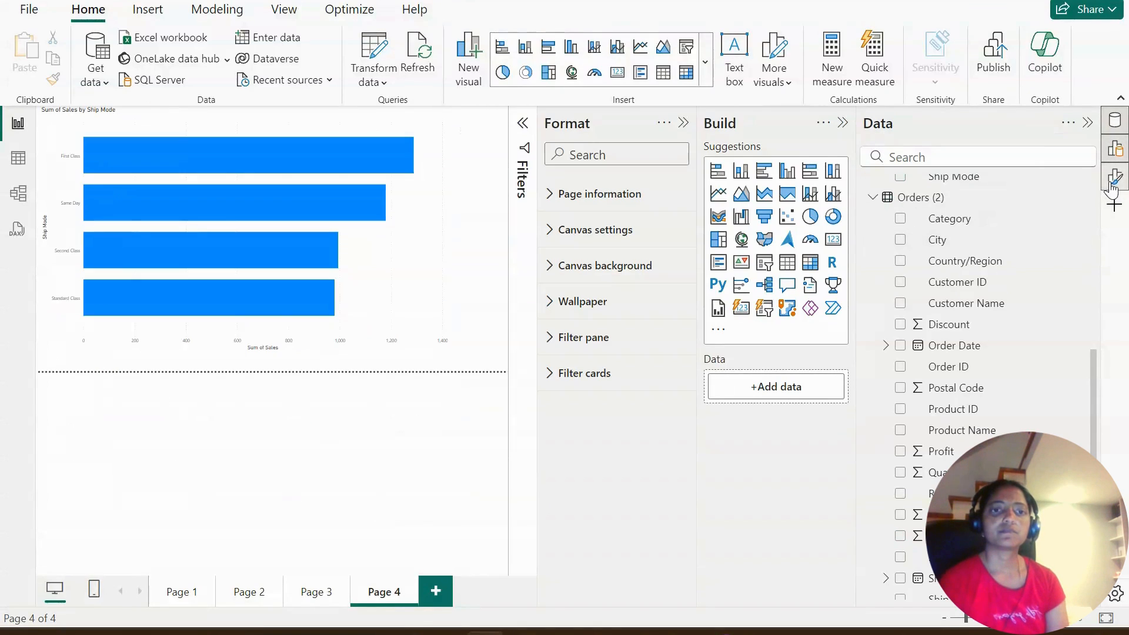
left_click(684, 124)
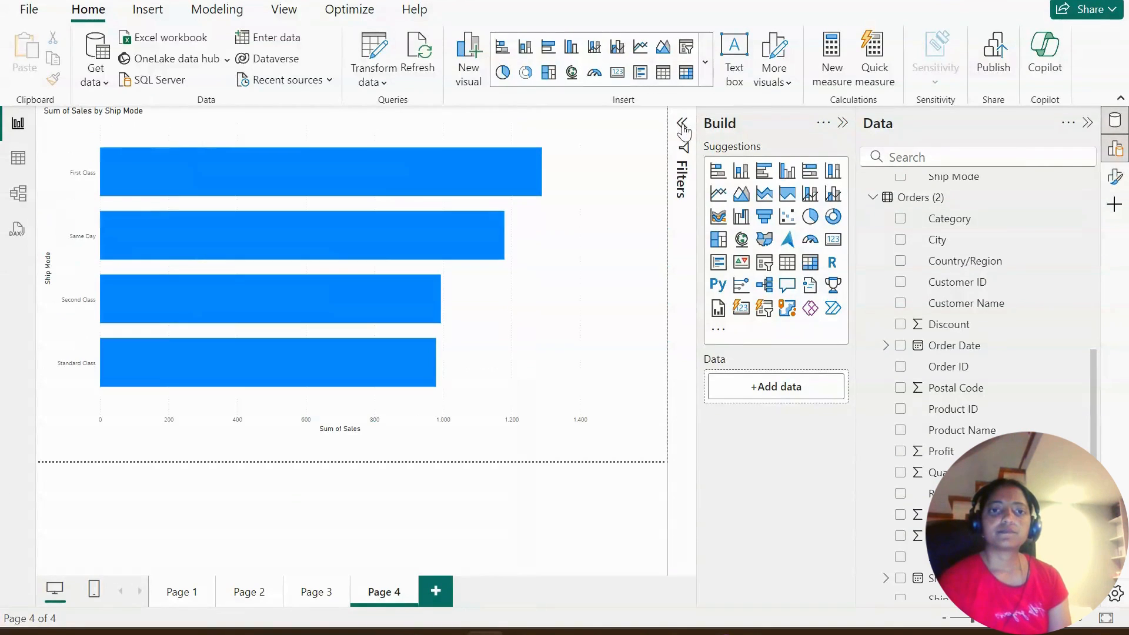
left_click(844, 123)
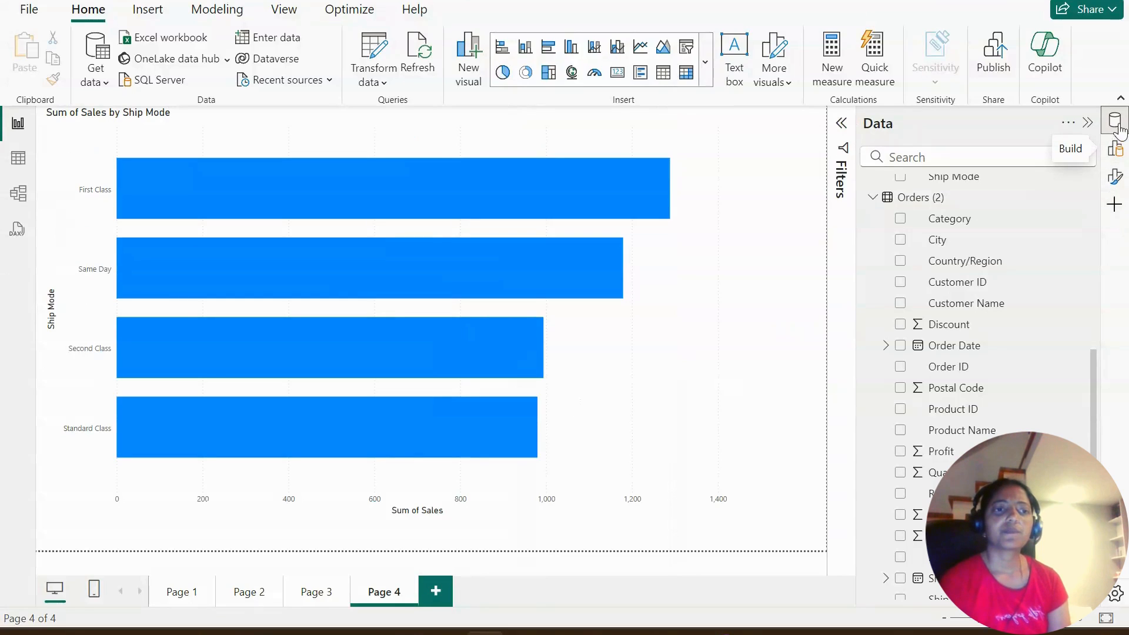
- Turn on data labels for the Sum of Sales by Ship Mode bar chart and close its formatting options
left_click(1116, 178)
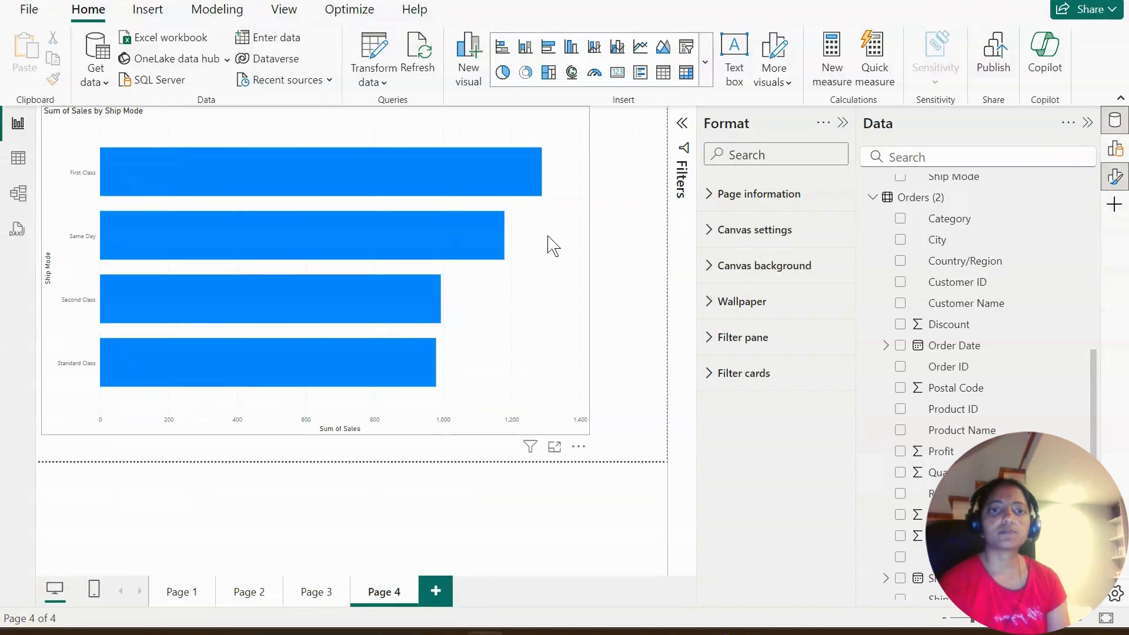
left_click(553, 245)
scroll(791, 461, "down", 2)
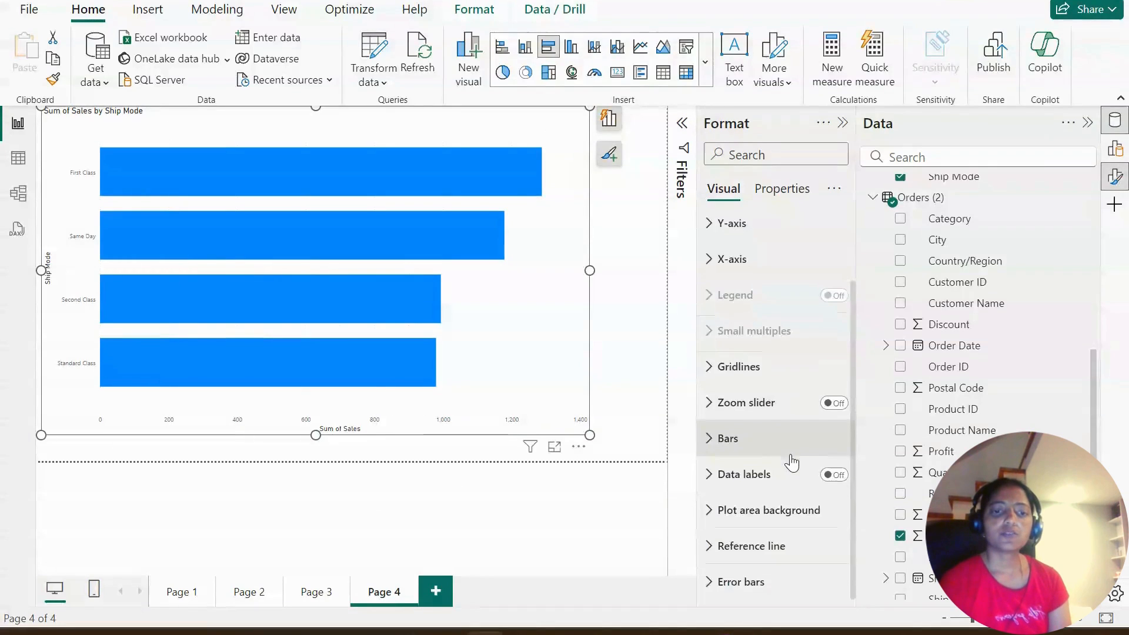
left_click(835, 475)
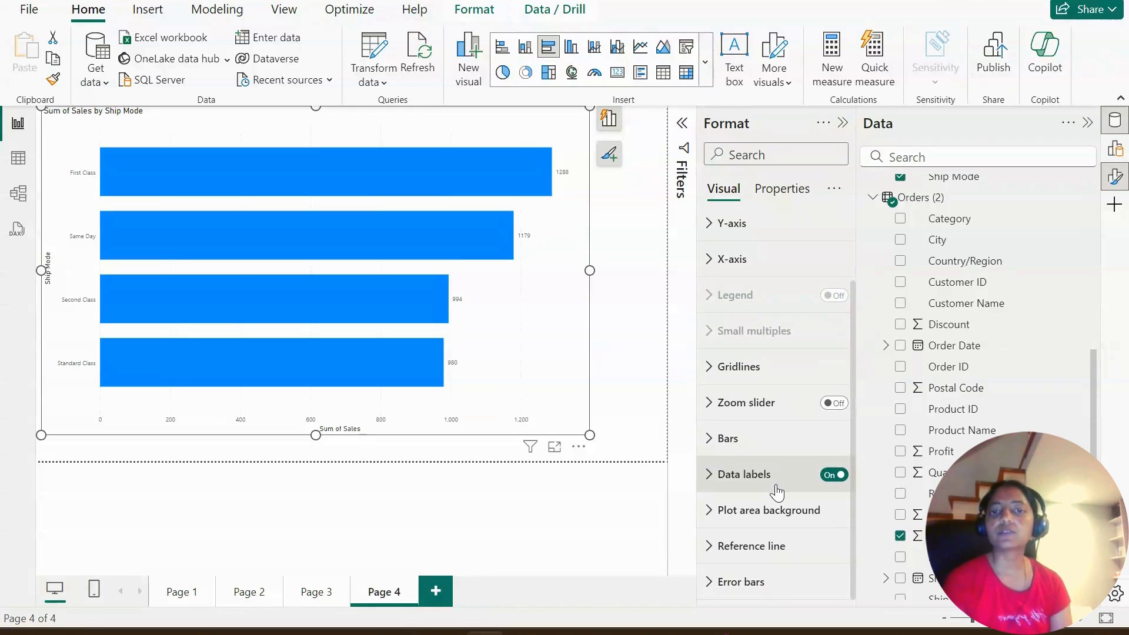
left_click(842, 122)
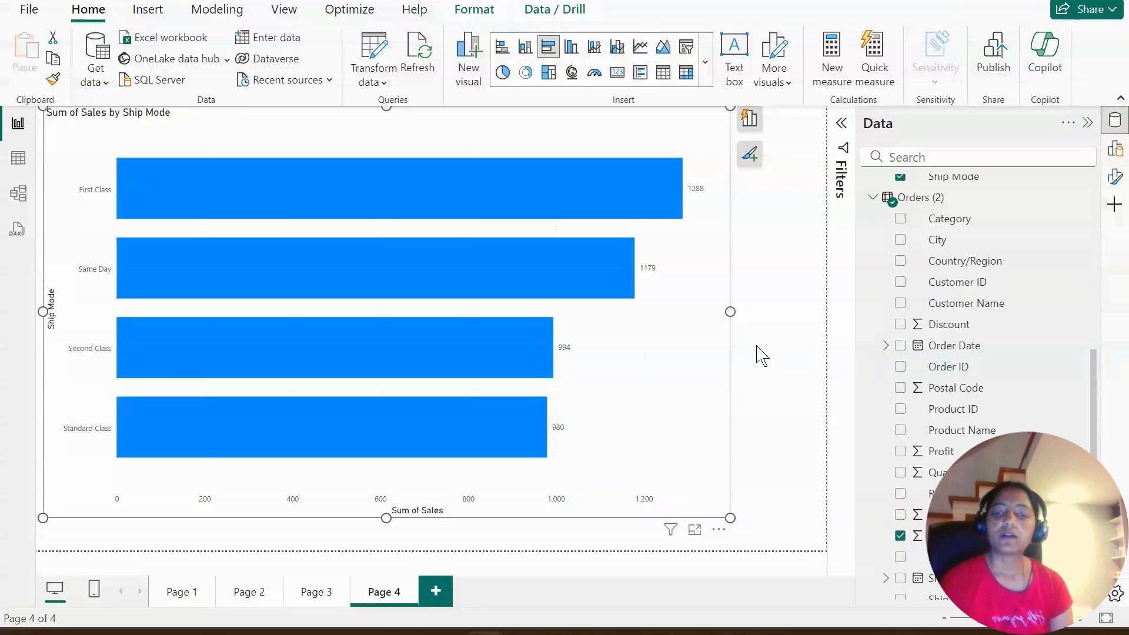
- Examine the relationship between Orders and Orders (2) in the model, including the fields of Orders (2)
mouse_move(594, 271)
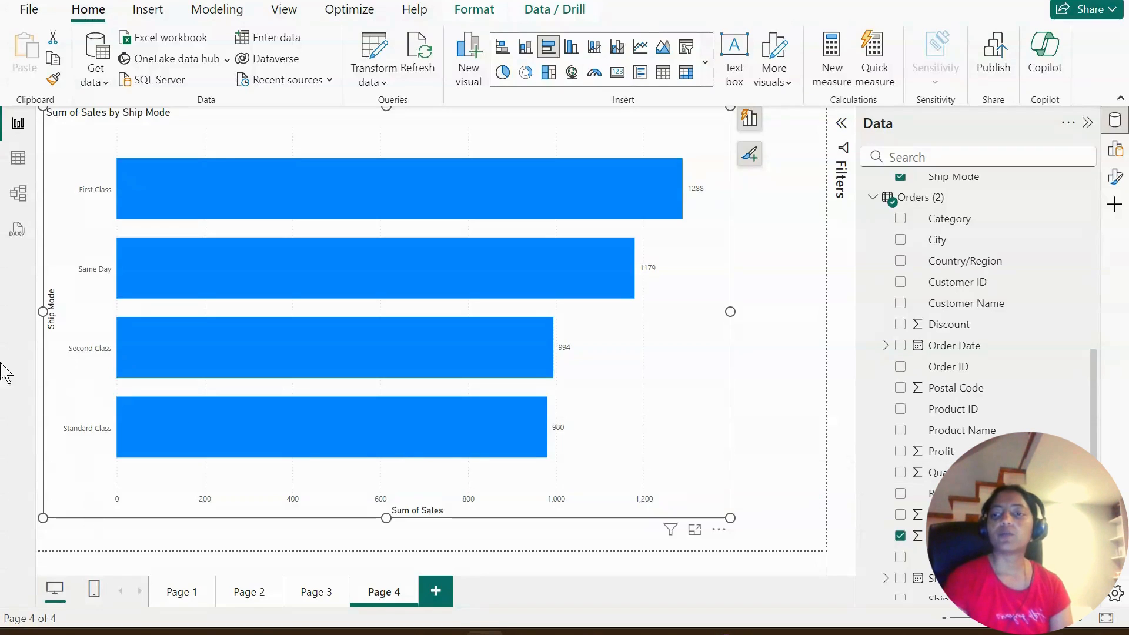
left_click(18, 193)
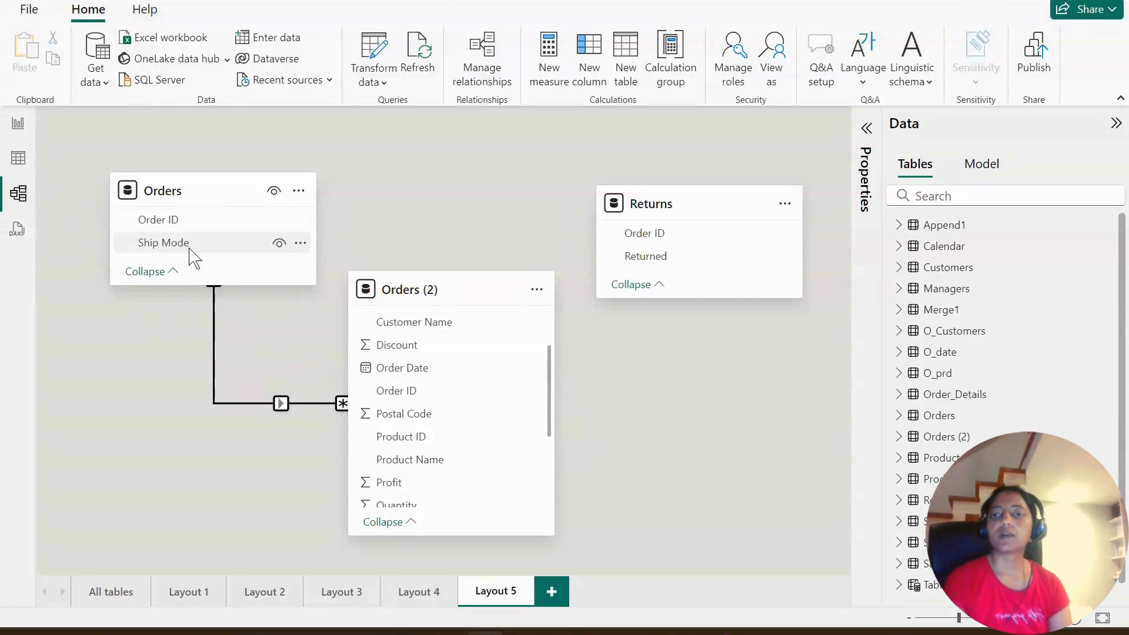
scroll(487, 412, "down", 4)
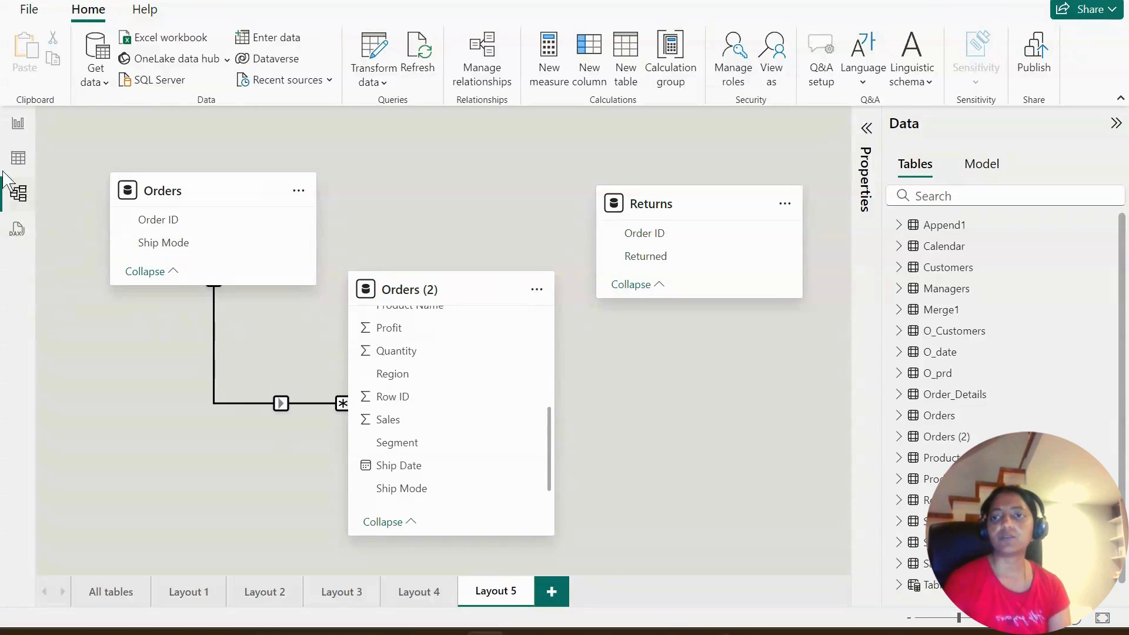
- Return to the report and add a new blank page
left_click(18, 123)
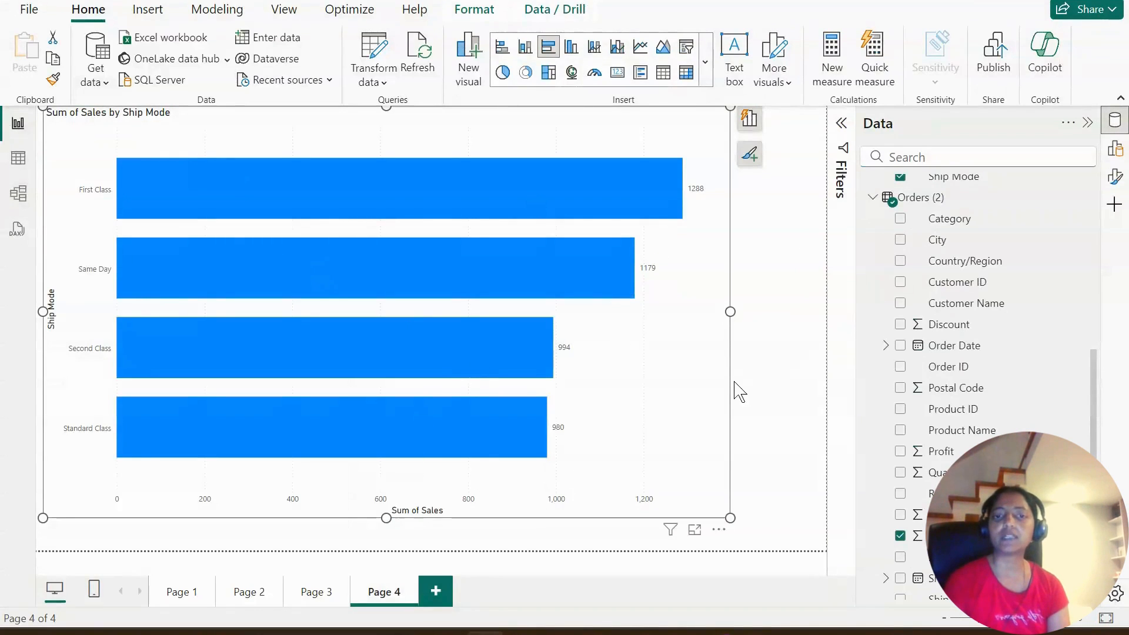
left_click(440, 594)
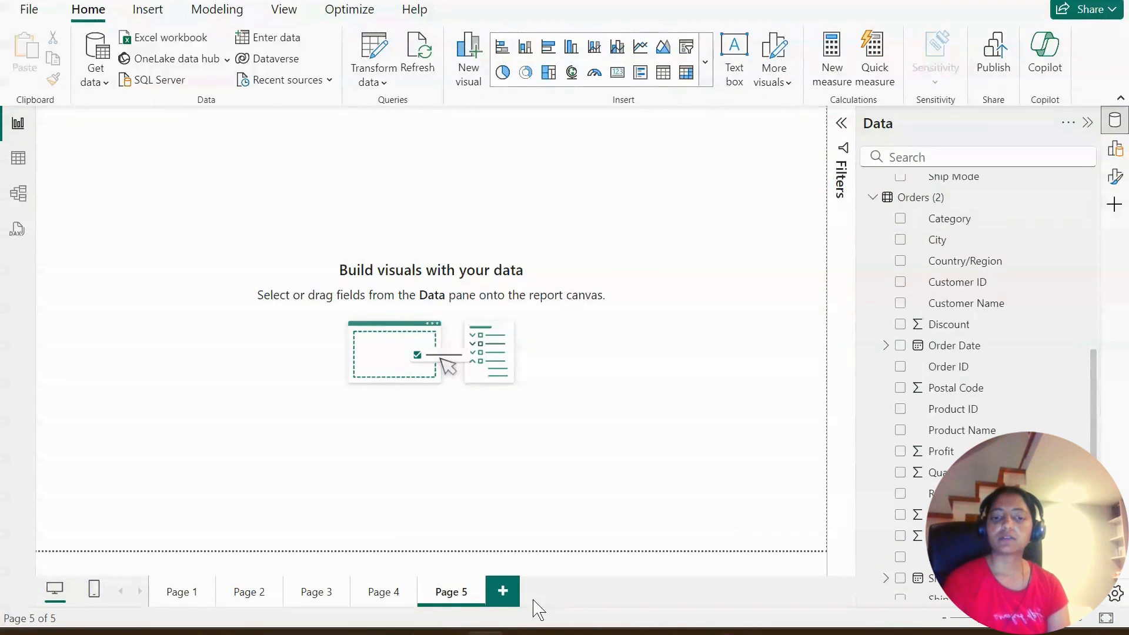
- Set the cross-filter direction of the relationship between Orders (2) and Orders to Both and save it
left_click(18, 193)
right_click(271, 404)
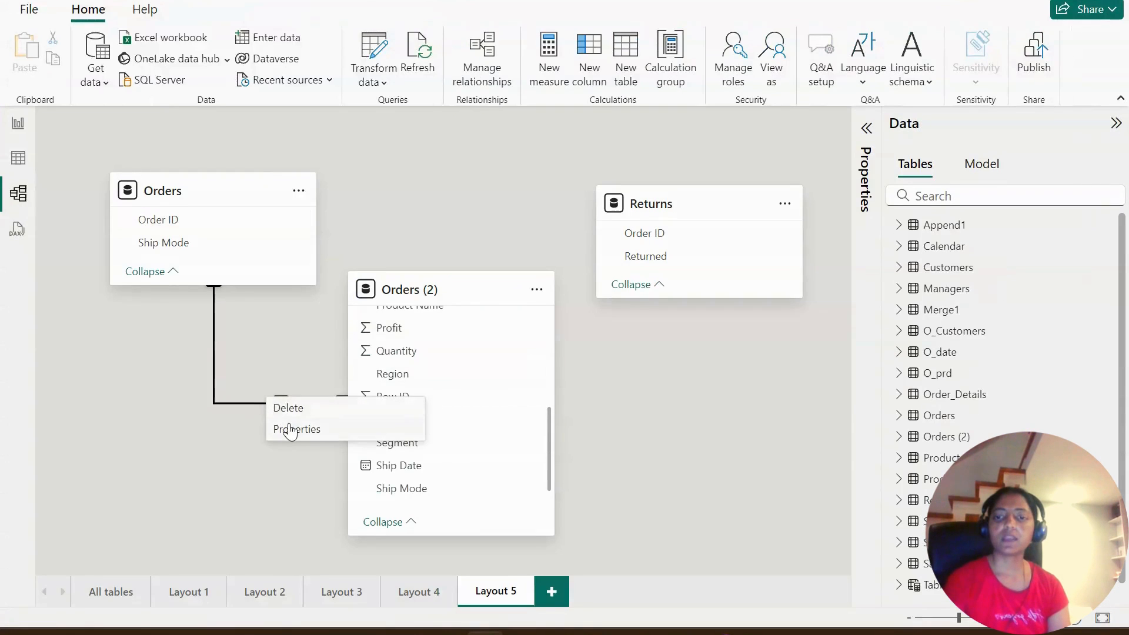
left_click(284, 427)
left_click(659, 435)
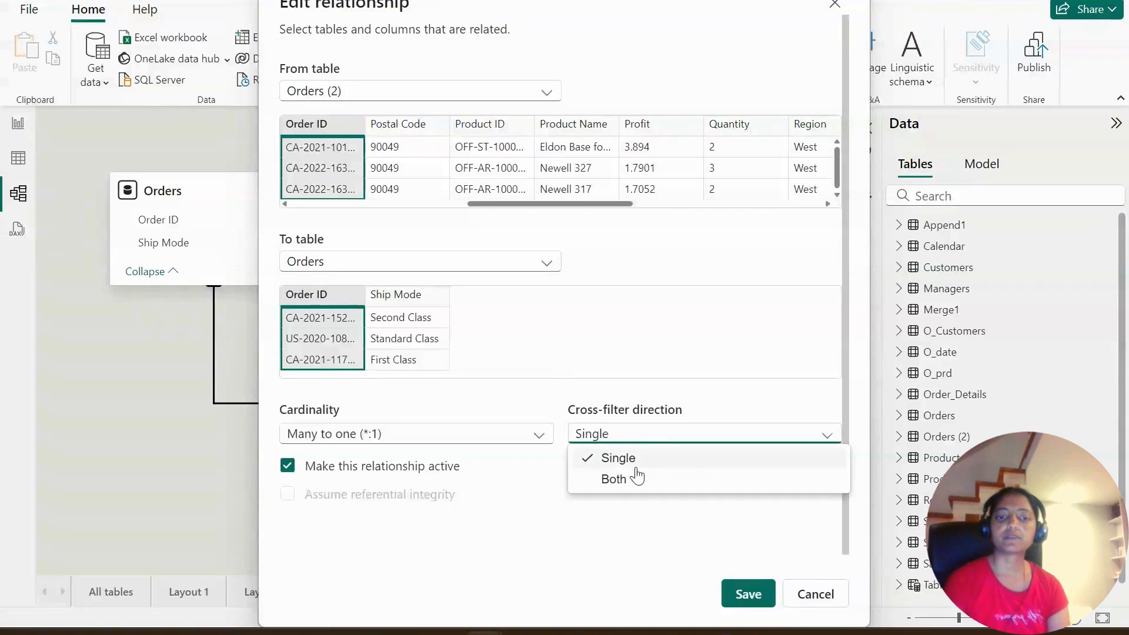
left_click(636, 478)
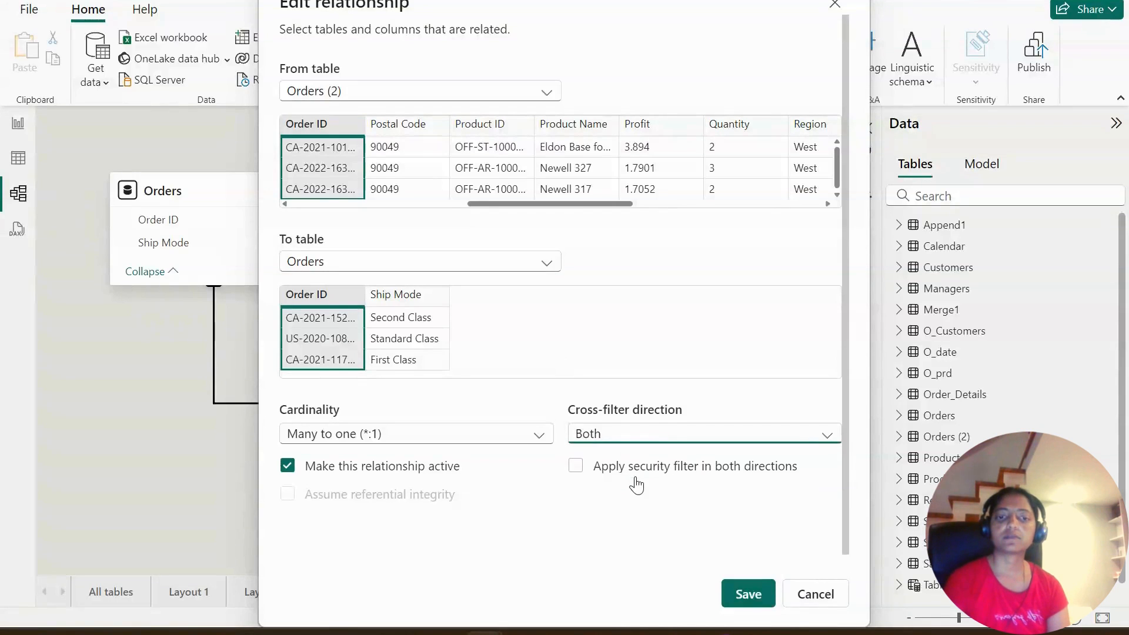
left_click(756, 606)
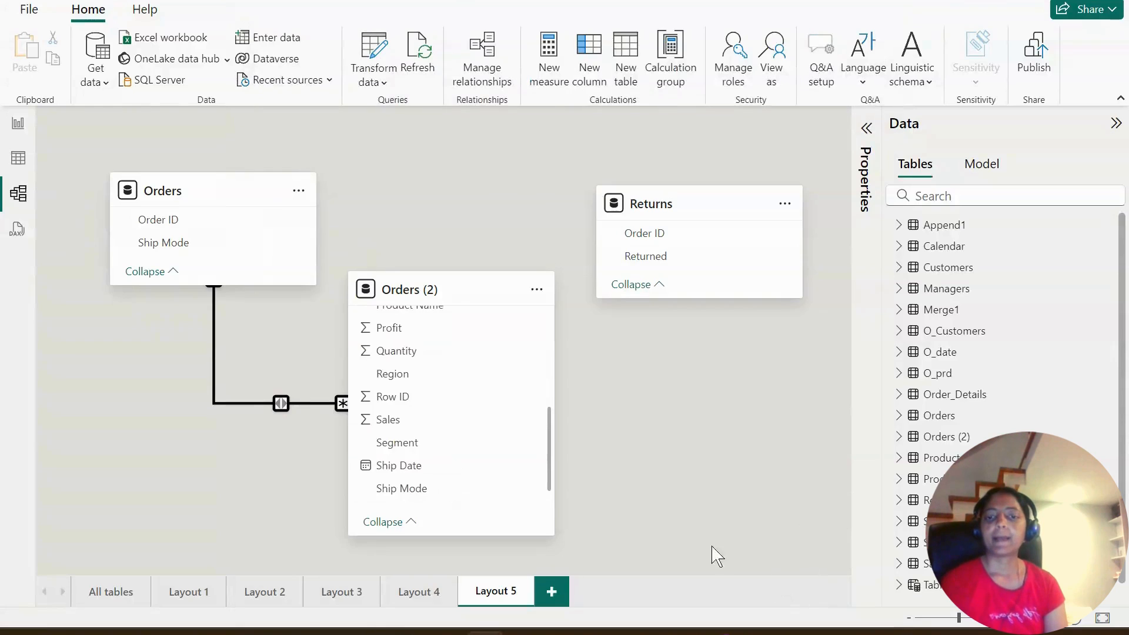
- Check the Sum of Sales by Ship Mode chart on Page 4 of the report with the bi-directional filter
left_click(18, 124)
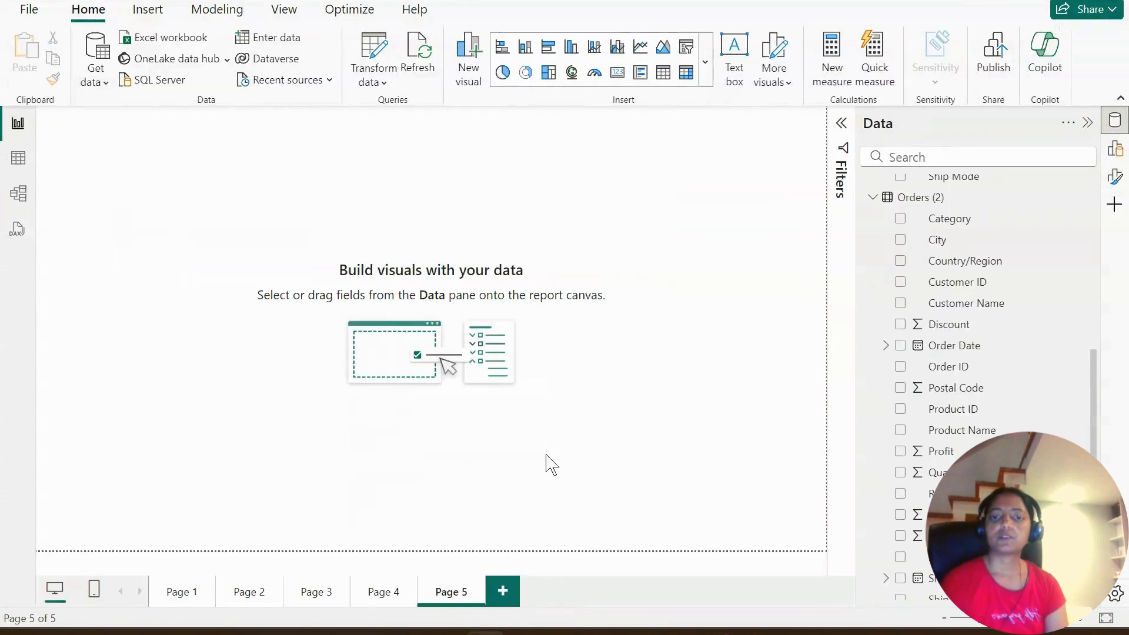
left_click(390, 595)
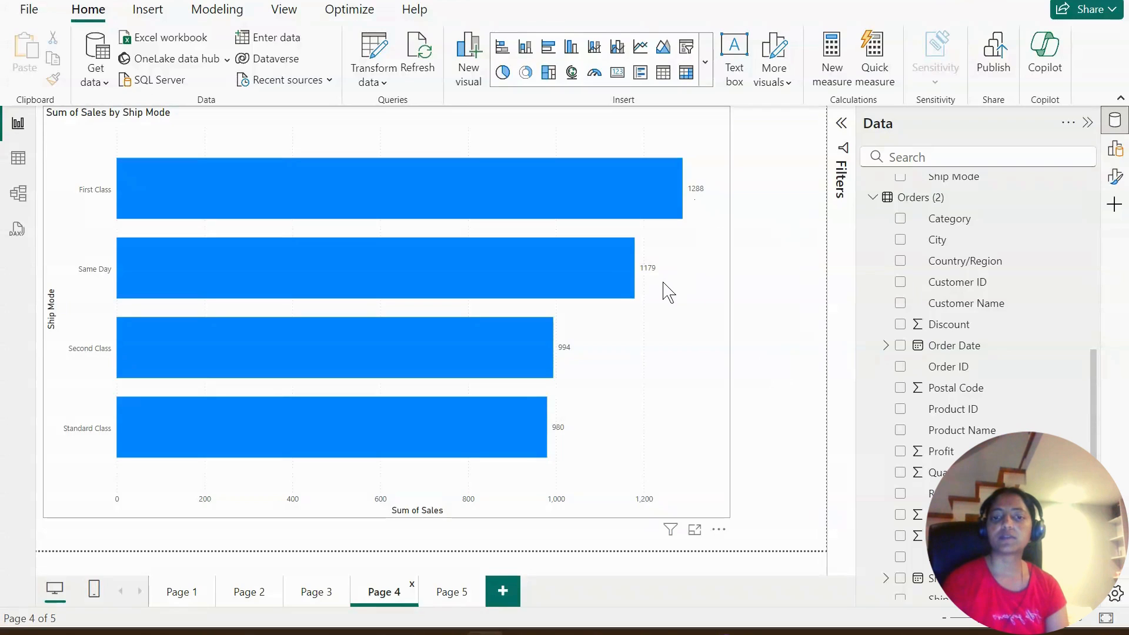
- Set the cross-filter direction of the Orders (2) to Orders relationship back to Single and save it
left_click(19, 193)
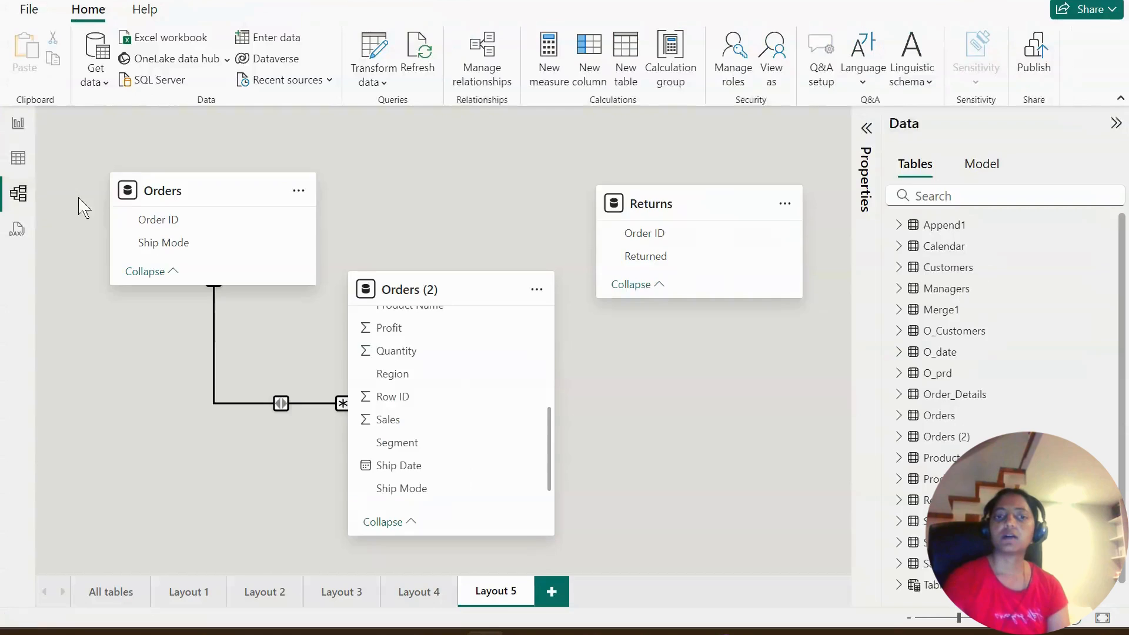
right_click(296, 404)
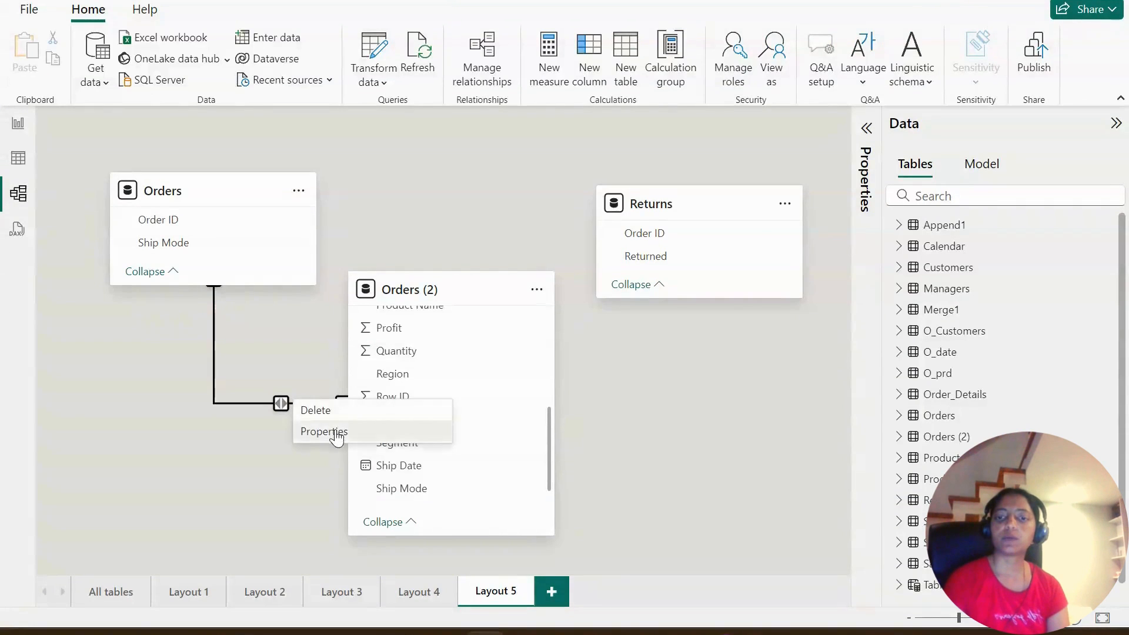
left_click(324, 431)
left_click(642, 438)
left_click(612, 457)
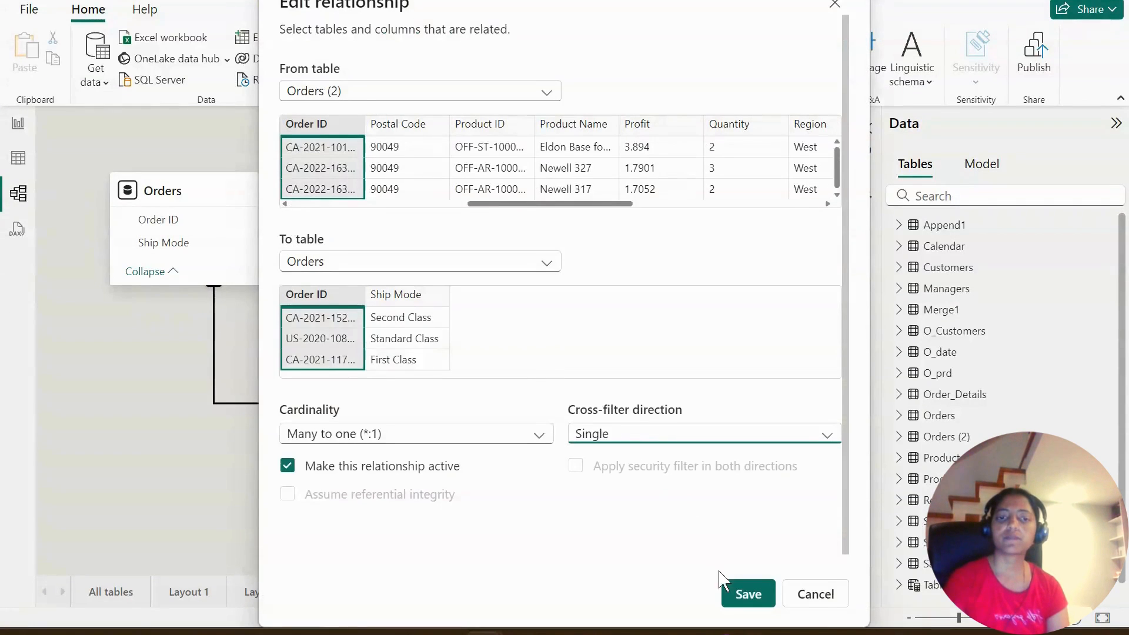
left_click(746, 594)
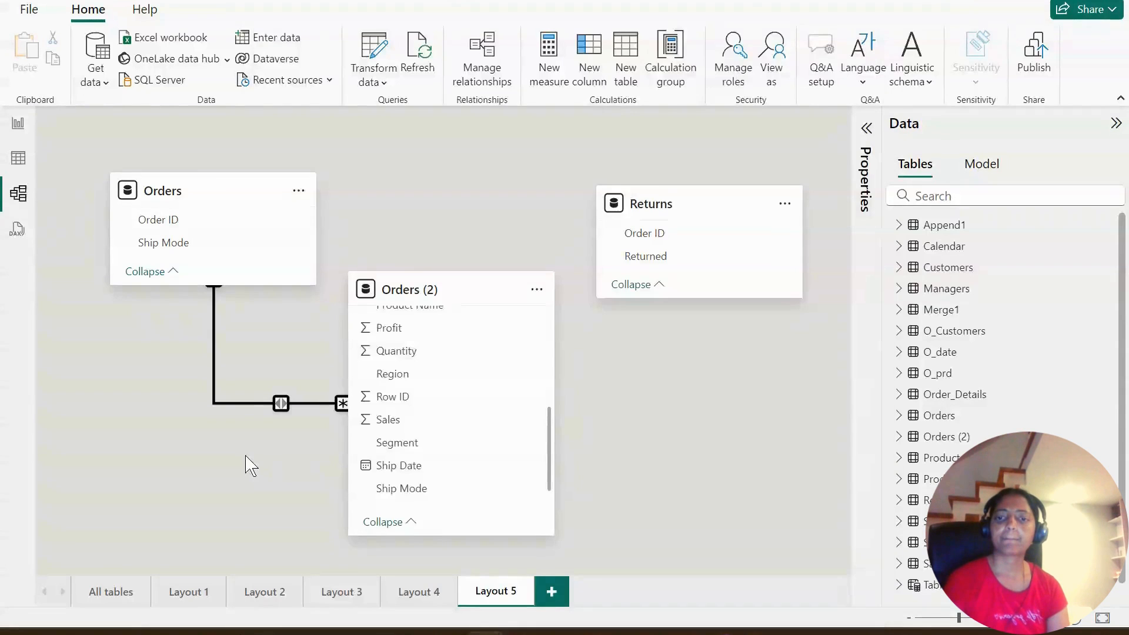
- Compare the Ship Mode sales chart under the single filter direction, and review the Orders (2) fields in the model
left_click(18, 122)
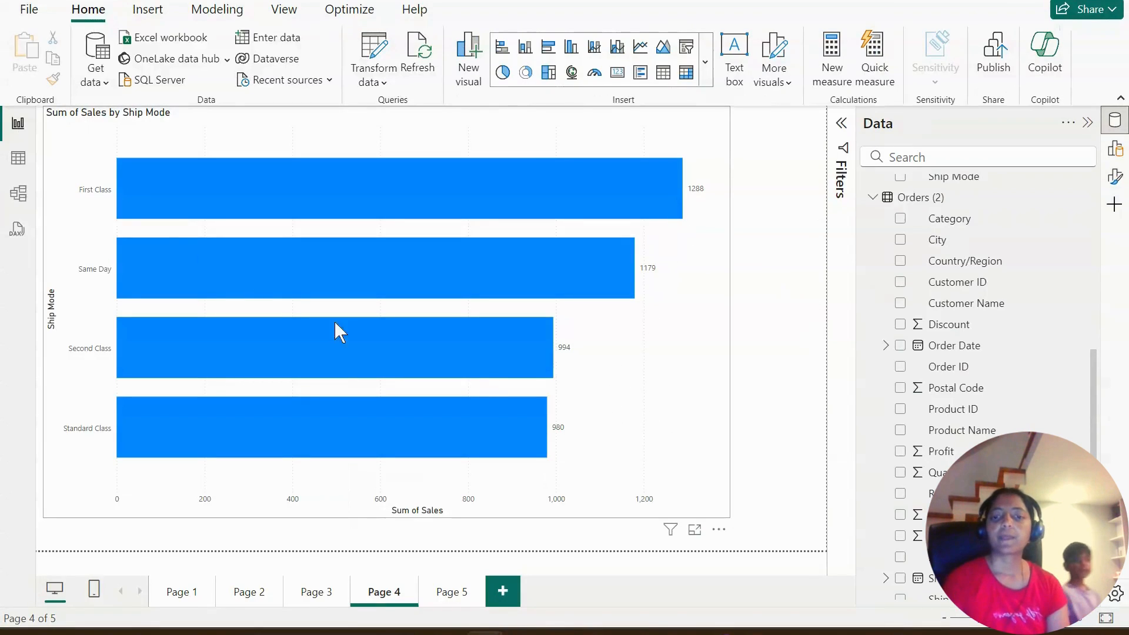
left_click(18, 194)
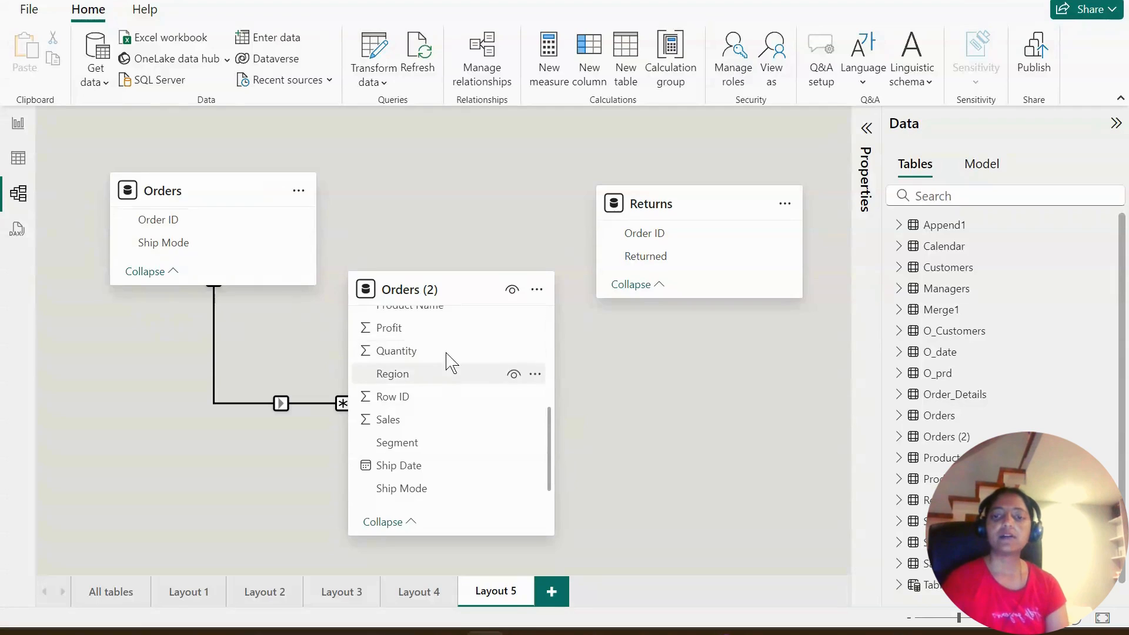
scroll(428, 445, "up", 3)
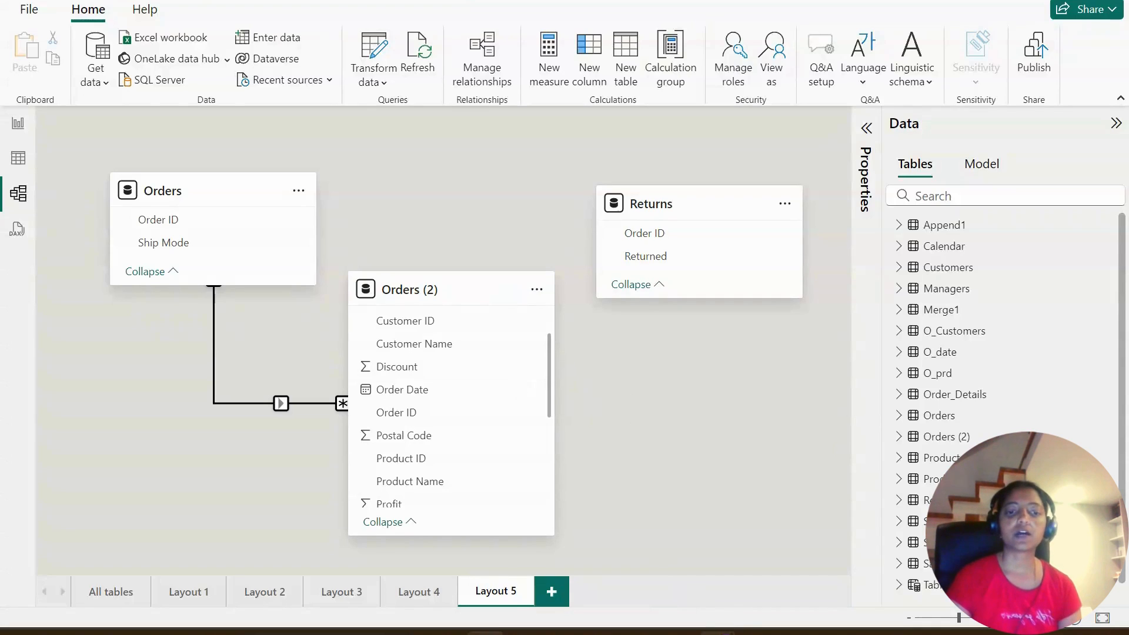
- Switch to the GitHub README in the browser and highlight the topic "Hiding fields from Report view" under Data Modelling
mouse_move(720, 631)
left_click(710, 559)
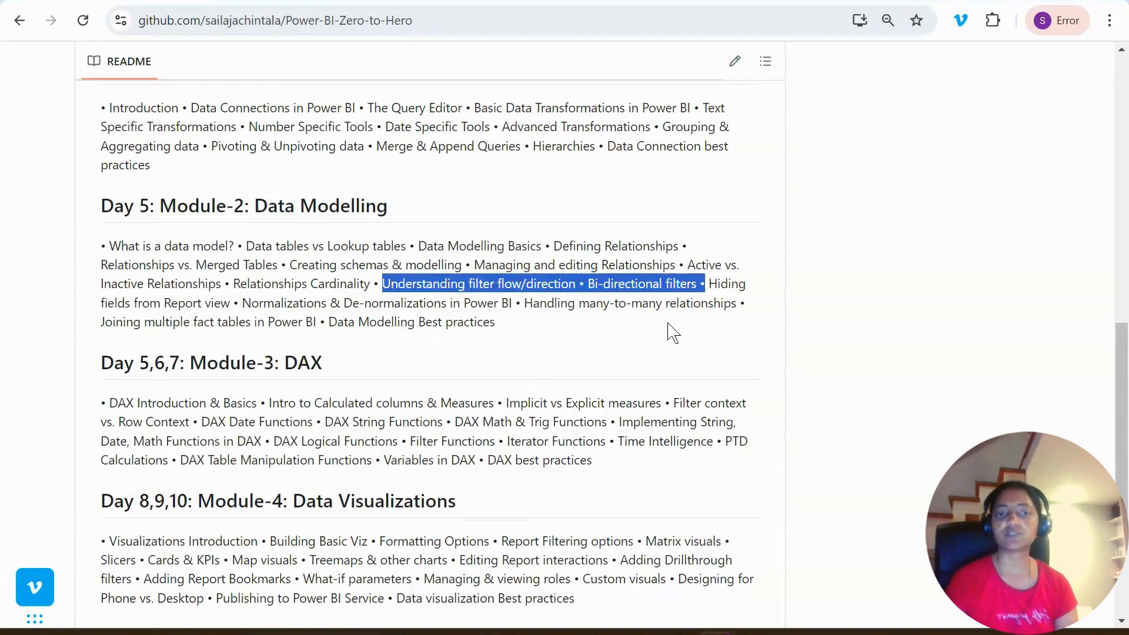
left_click(698, 304)
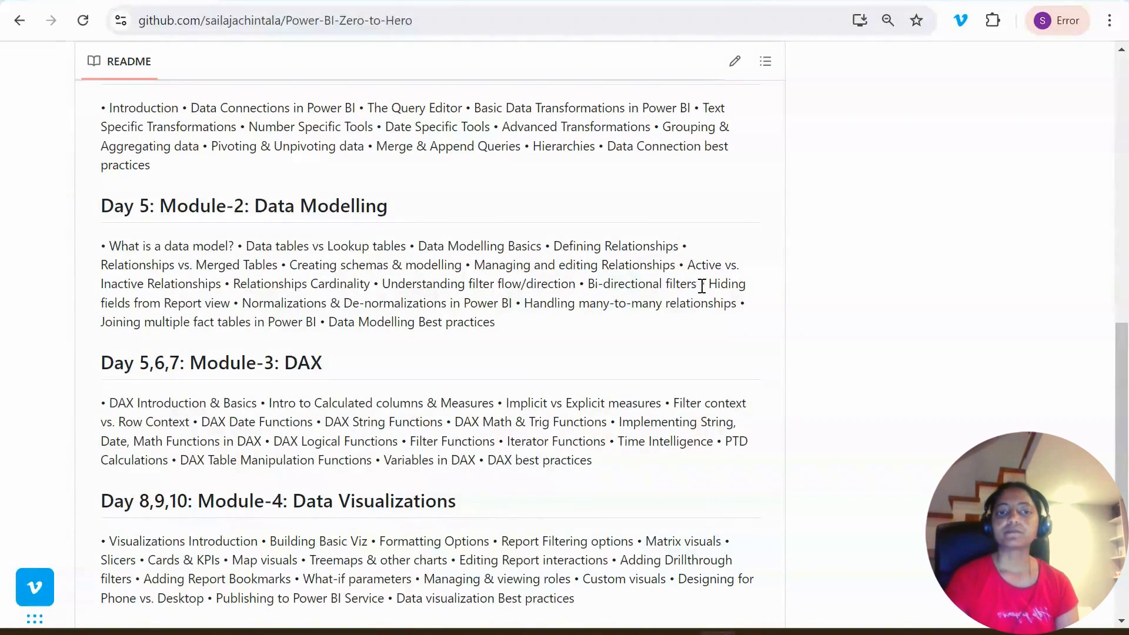
left_click_drag(712, 284, 242, 308)
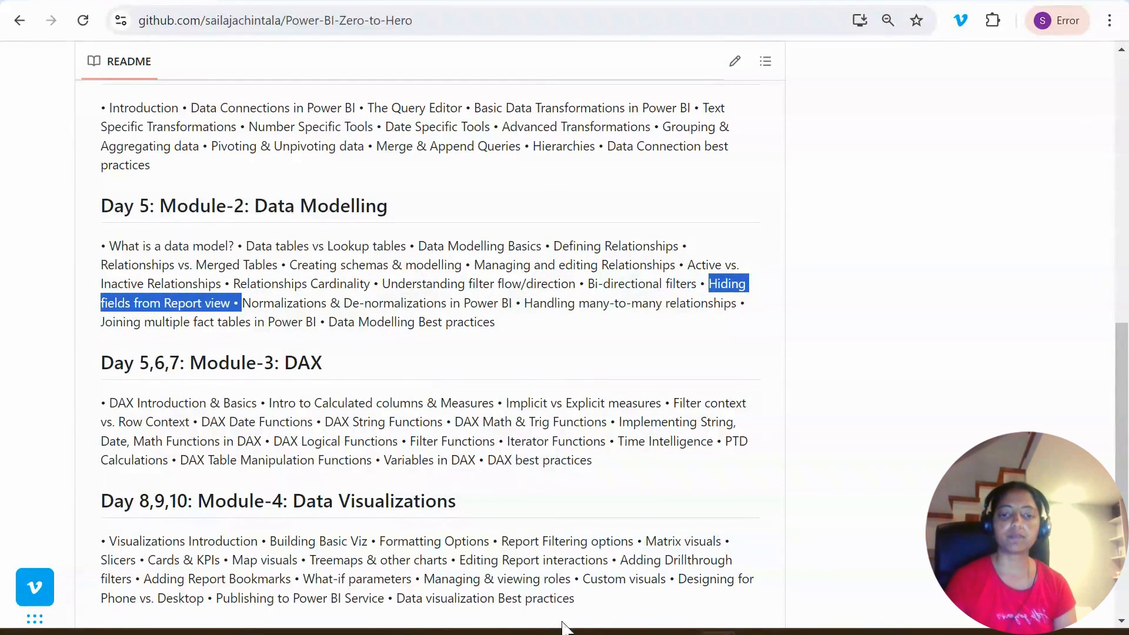
- Switch back to the Power BI model and expand the Customers table to examine its fields
left_click(509, 553)
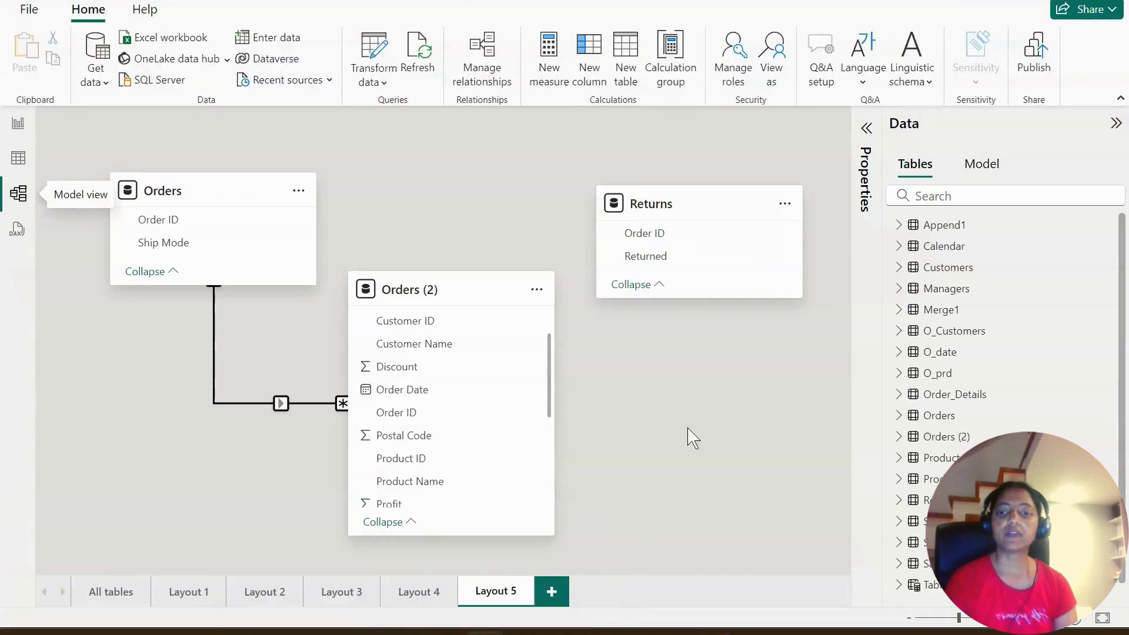
left_click(899, 268)
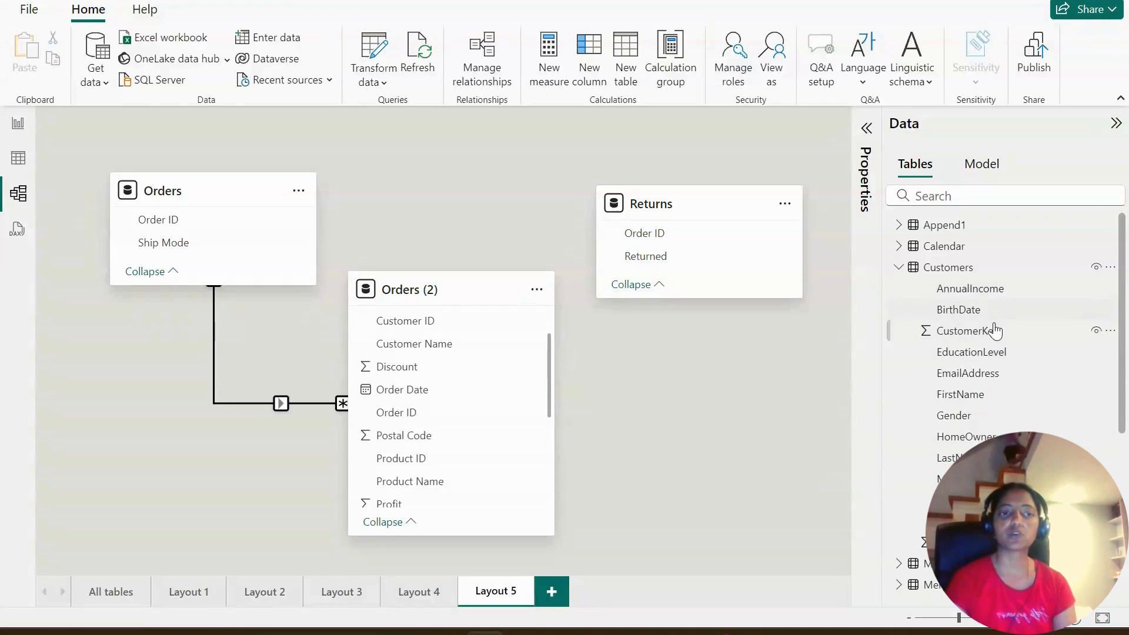
scroll(994, 353, "down", 1)
scroll(1000, 371, "down", 1)
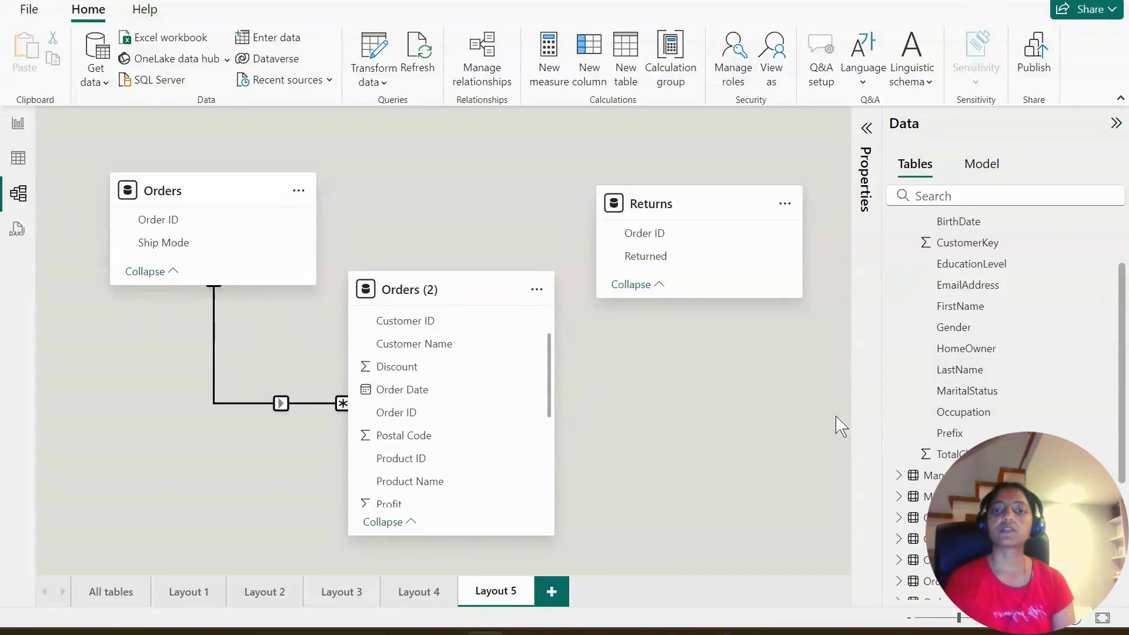
- In Layout 2, hide the Customer ID, Order ID and Product ID fields of the Order_Details table from report view
left_click(260, 595)
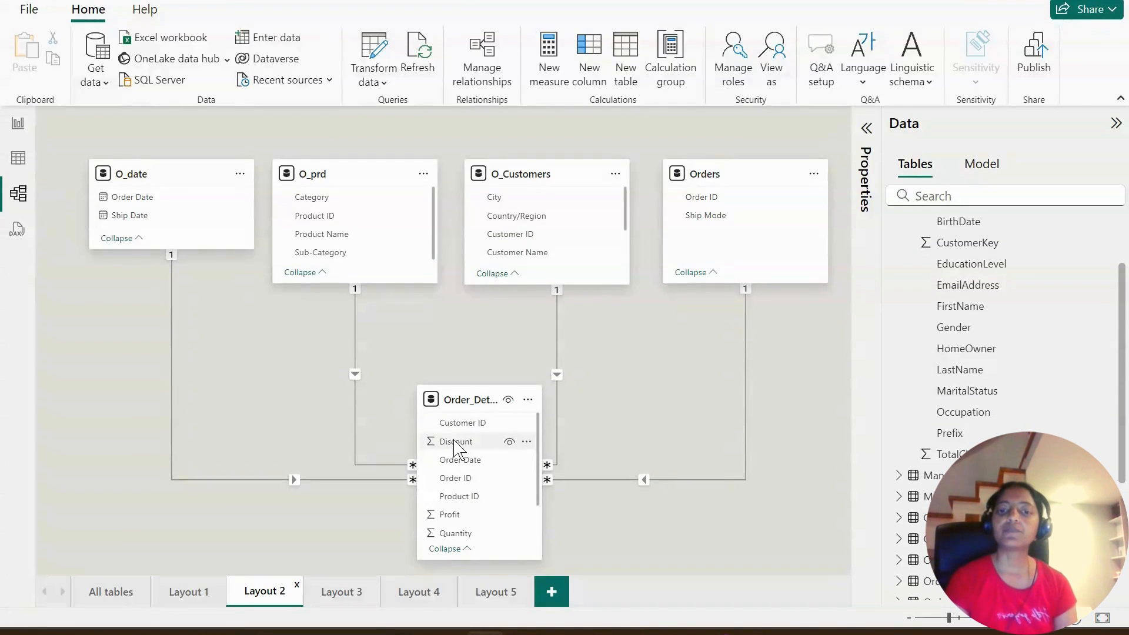
scroll(474, 437, "down", 2)
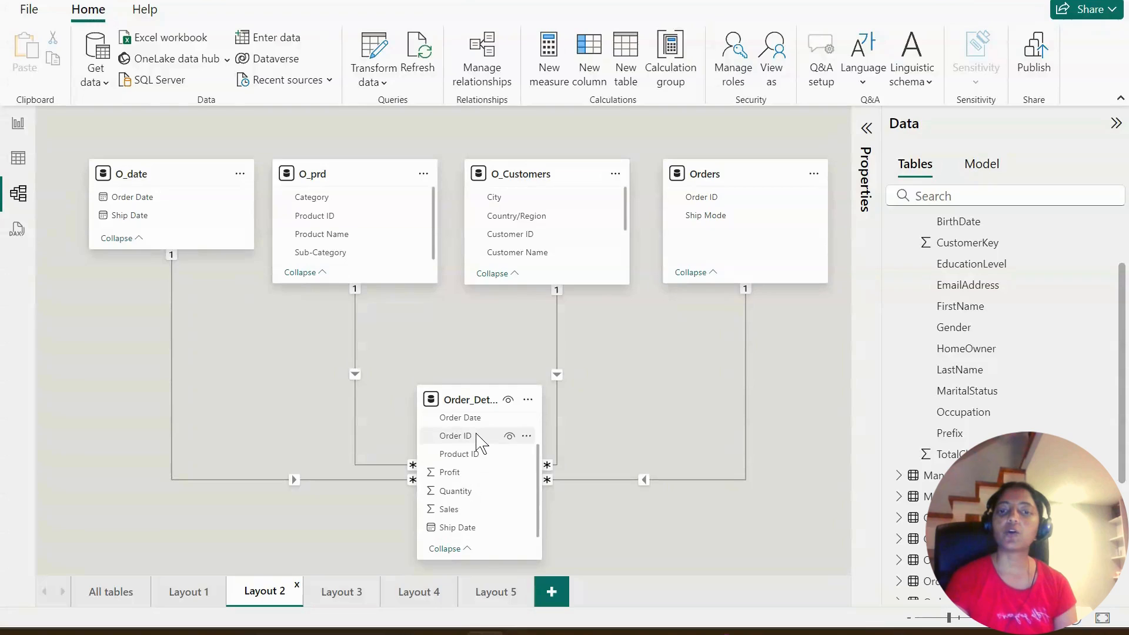
scroll(479, 449, "up", 2)
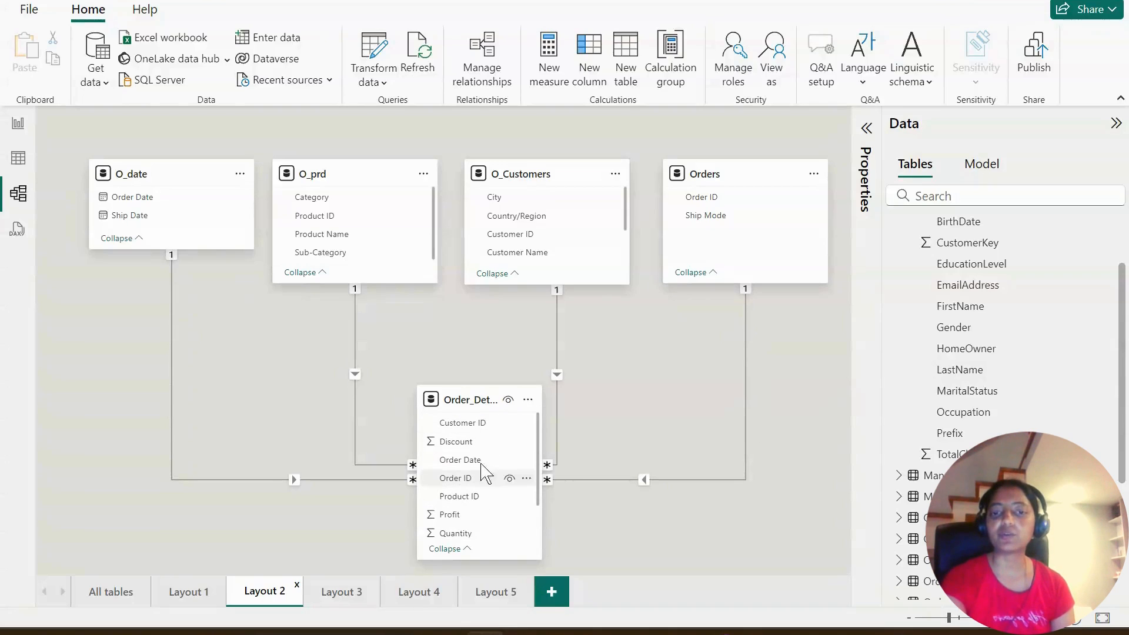
left_click(483, 432)
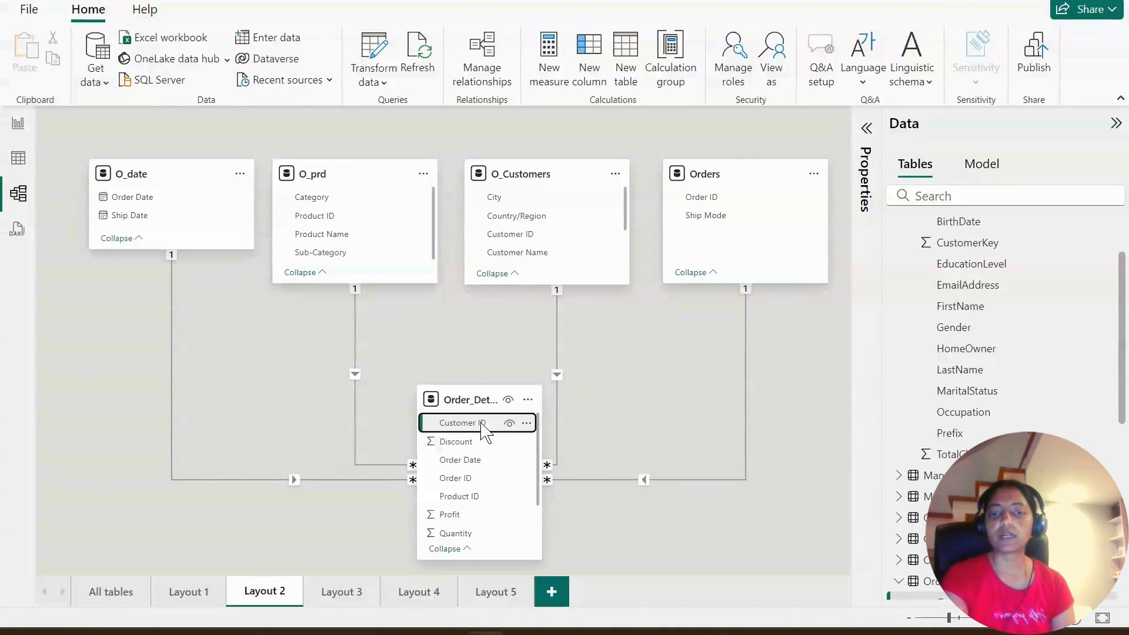
left_click(479, 477, "ctrl")
left_click(477, 497, "ctrl")
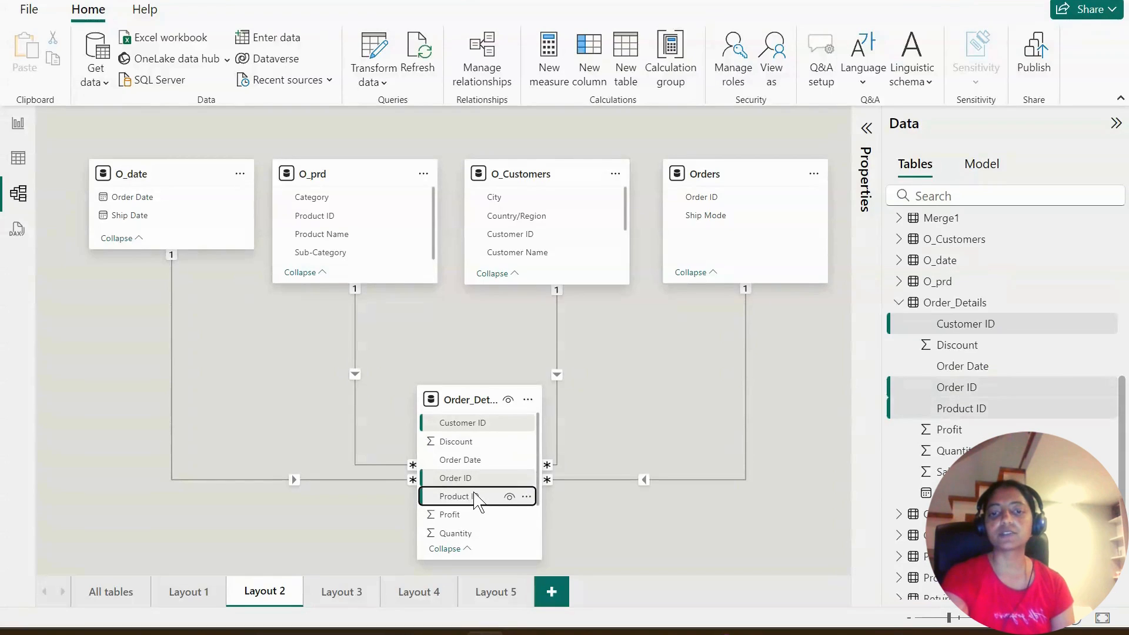
scroll(478, 497, "down", 1)
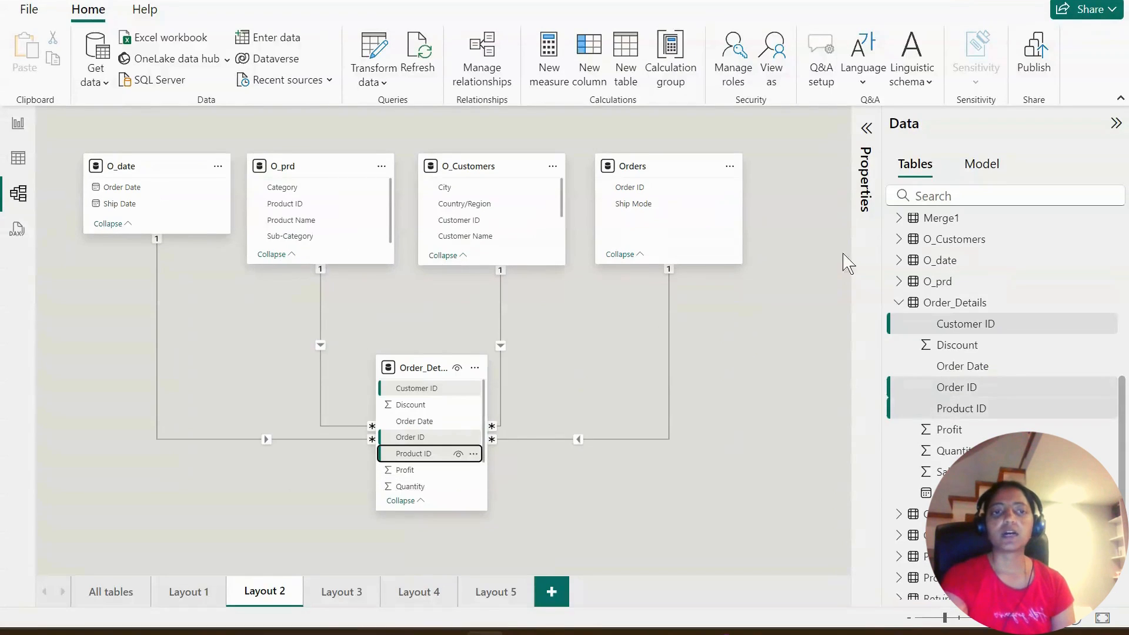
left_click(866, 129)
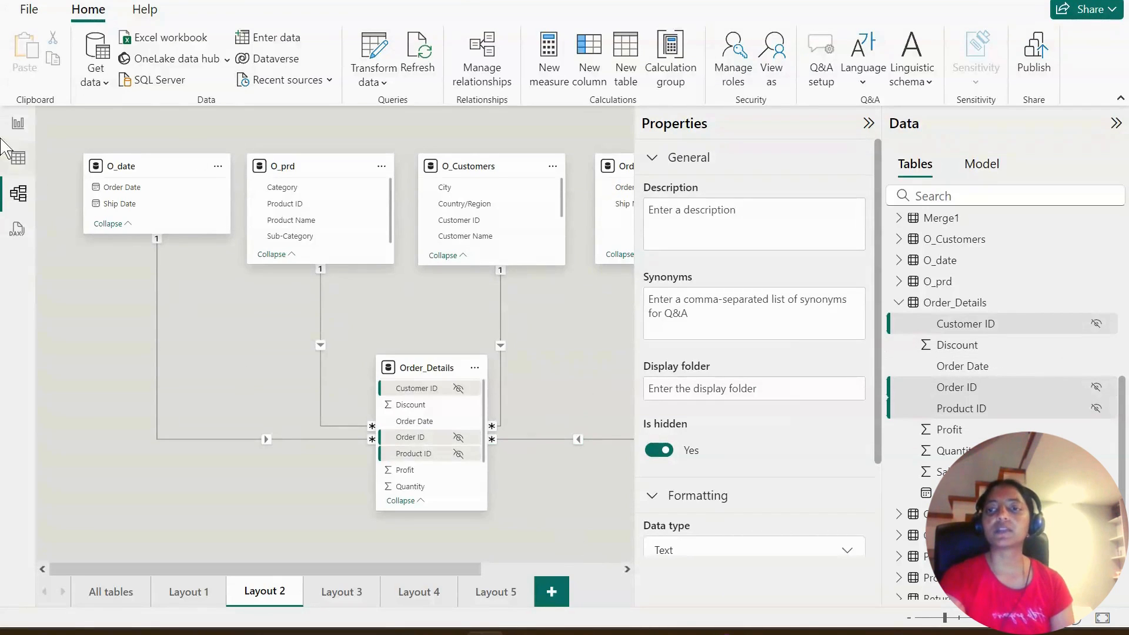
- Switch to report view and expand the Order_Details table to check which of its fields are listed
left_click(18, 125)
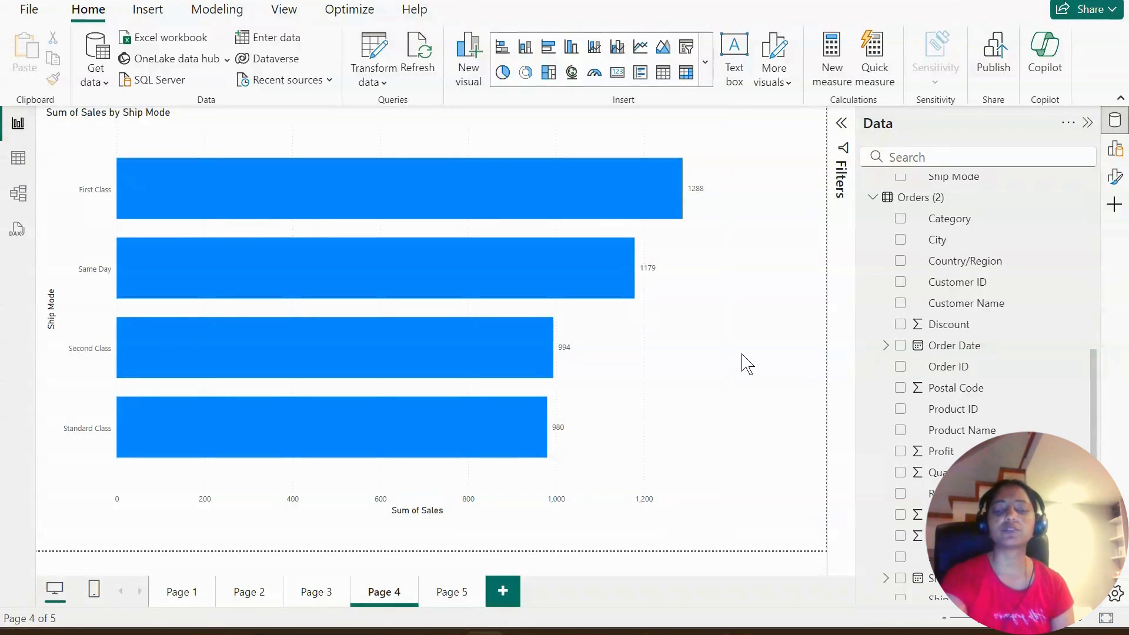
left_click(20, 196)
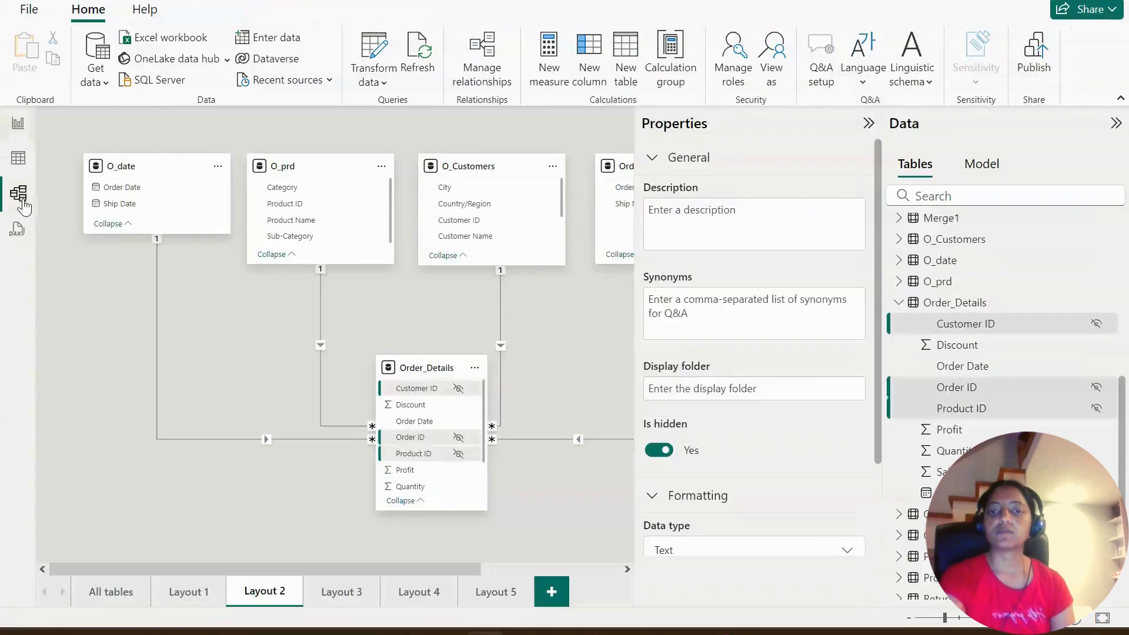
left_click(24, 126)
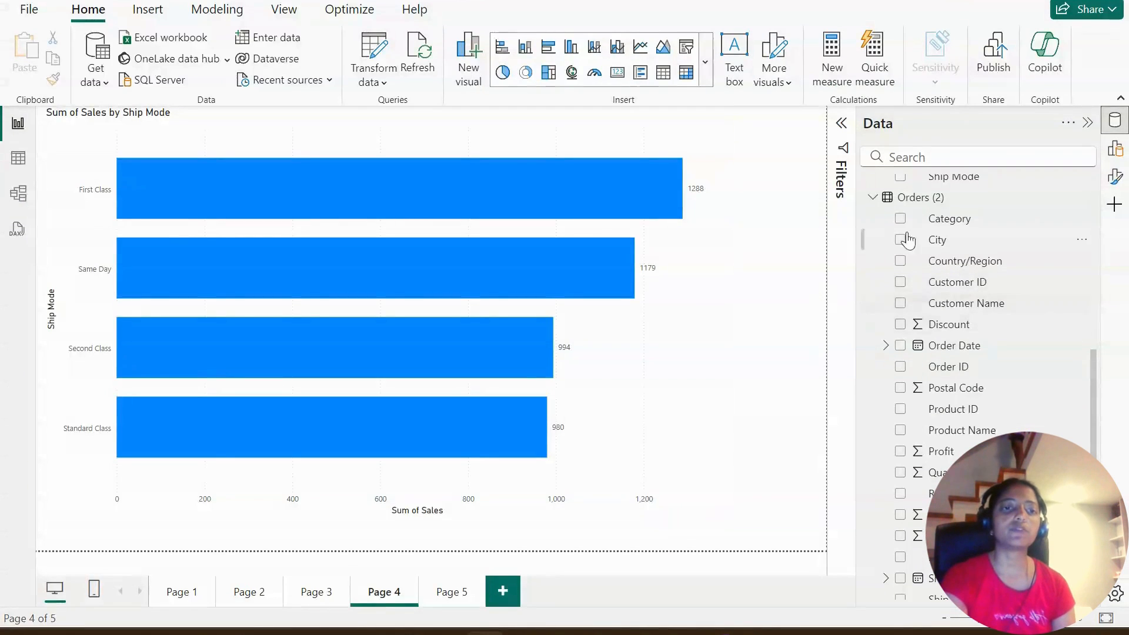
left_click(869, 200)
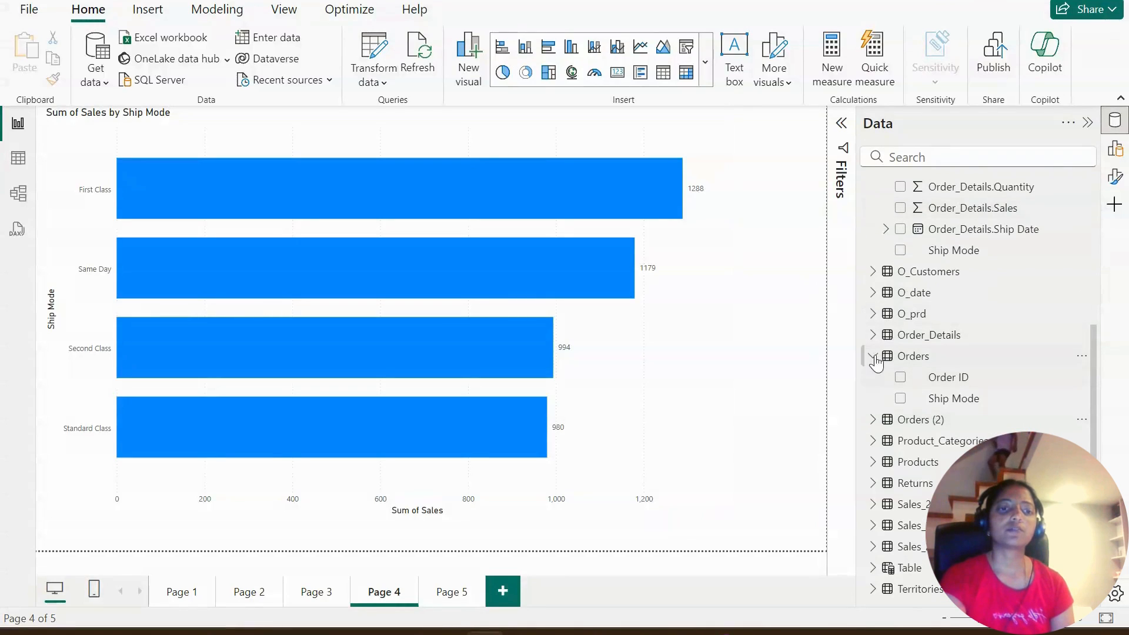
left_click(873, 337)
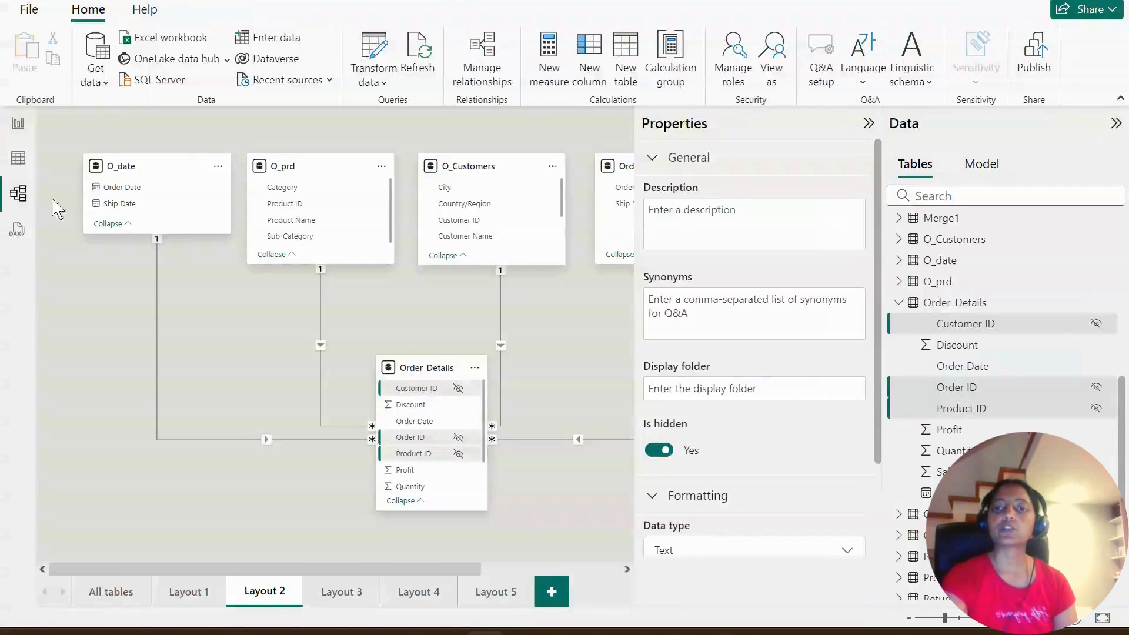
- Return to the model view, review the properties of the selected Order_Details key fields, then deselect them and collapse the properties
left_click(18, 193)
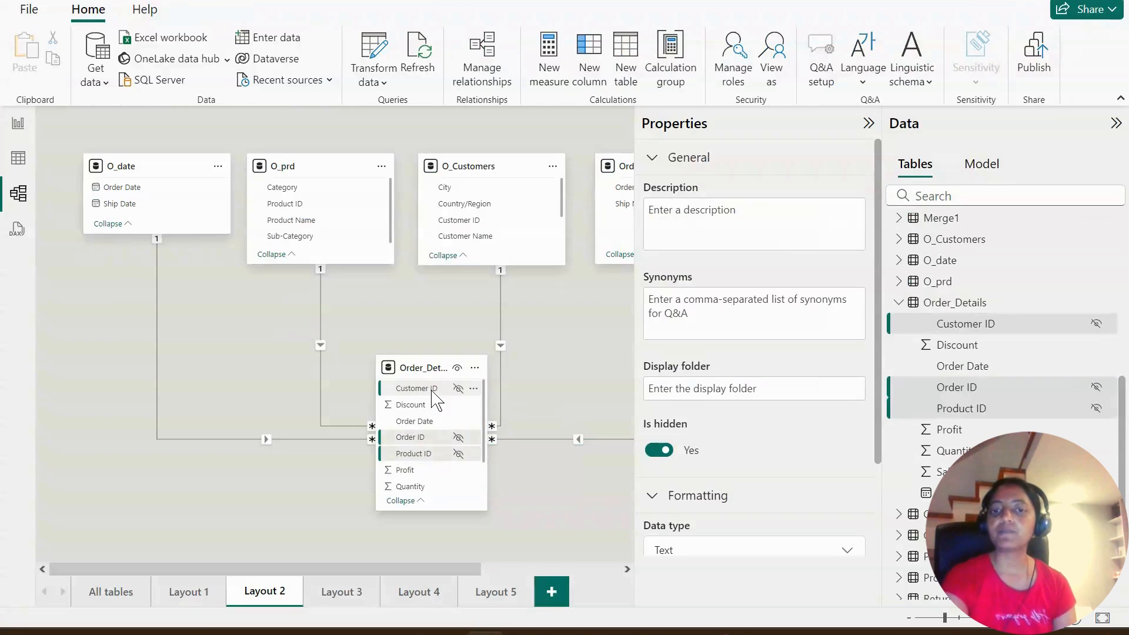
left_click(869, 123)
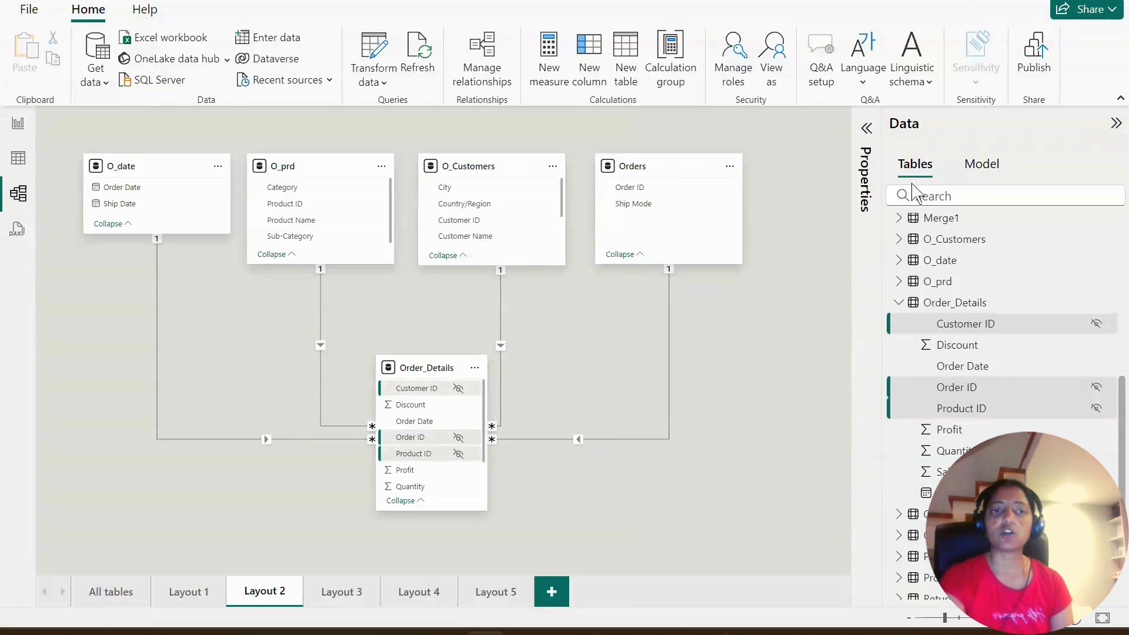
left_click(867, 128)
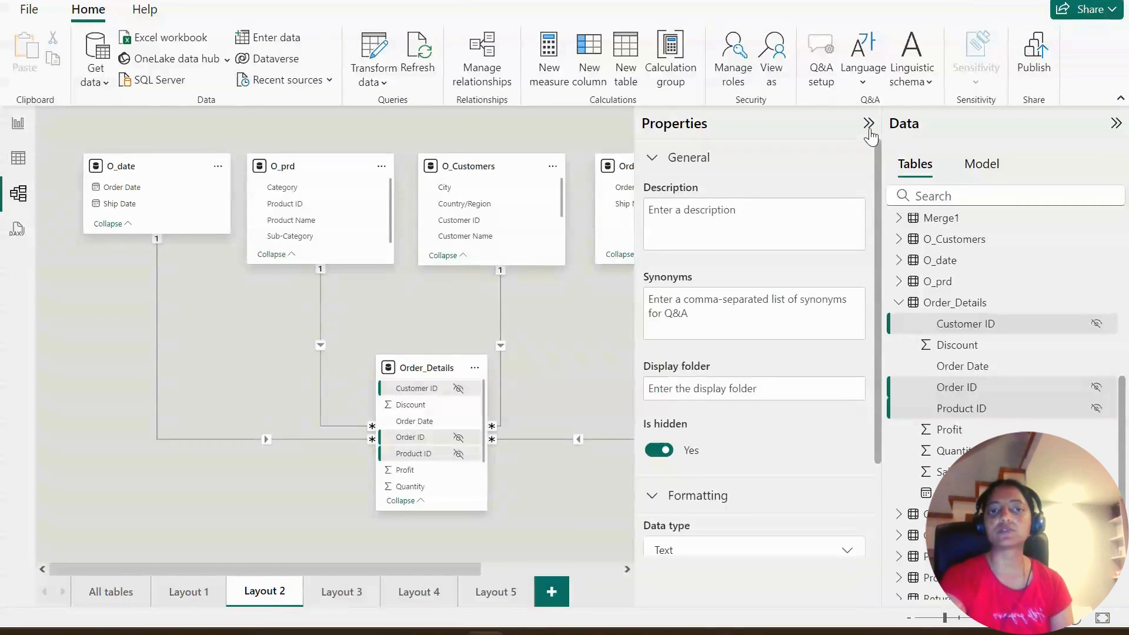
scroll(811, 328, "down", 2)
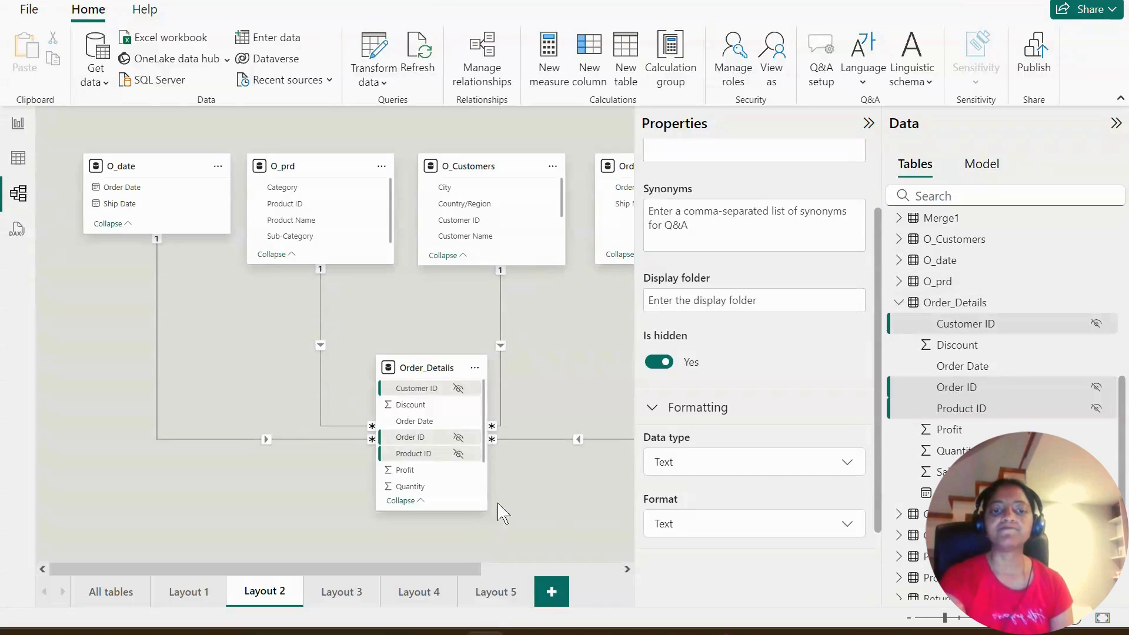
left_click(548, 493)
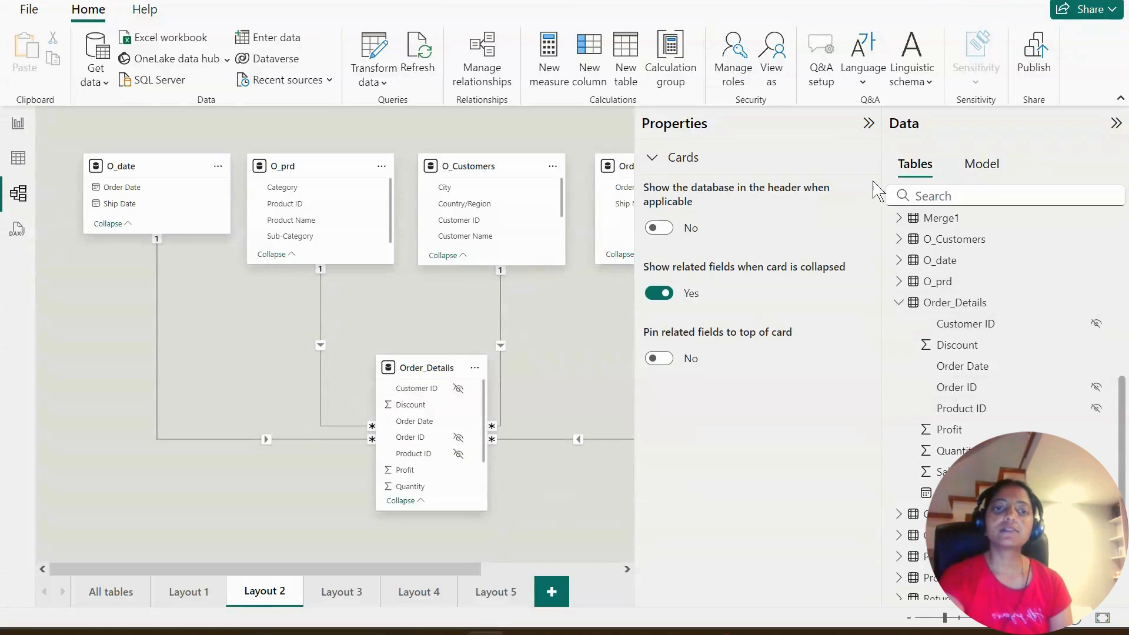
left_click(869, 124)
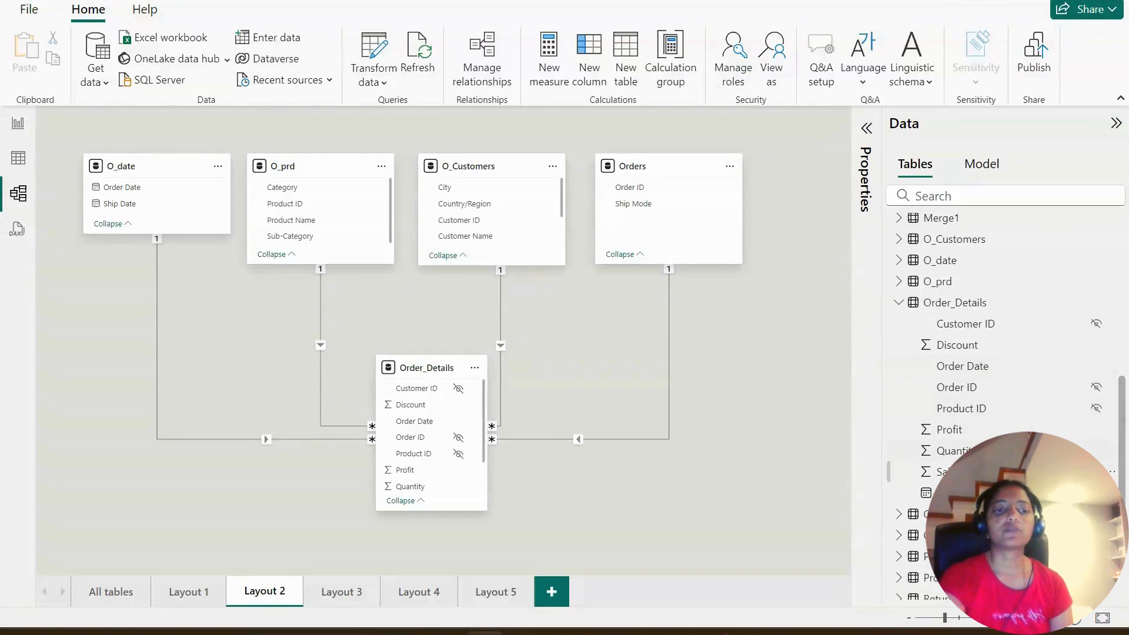
- Collapse the Order_Details and Customers tables in the model's data list
left_click(900, 306)
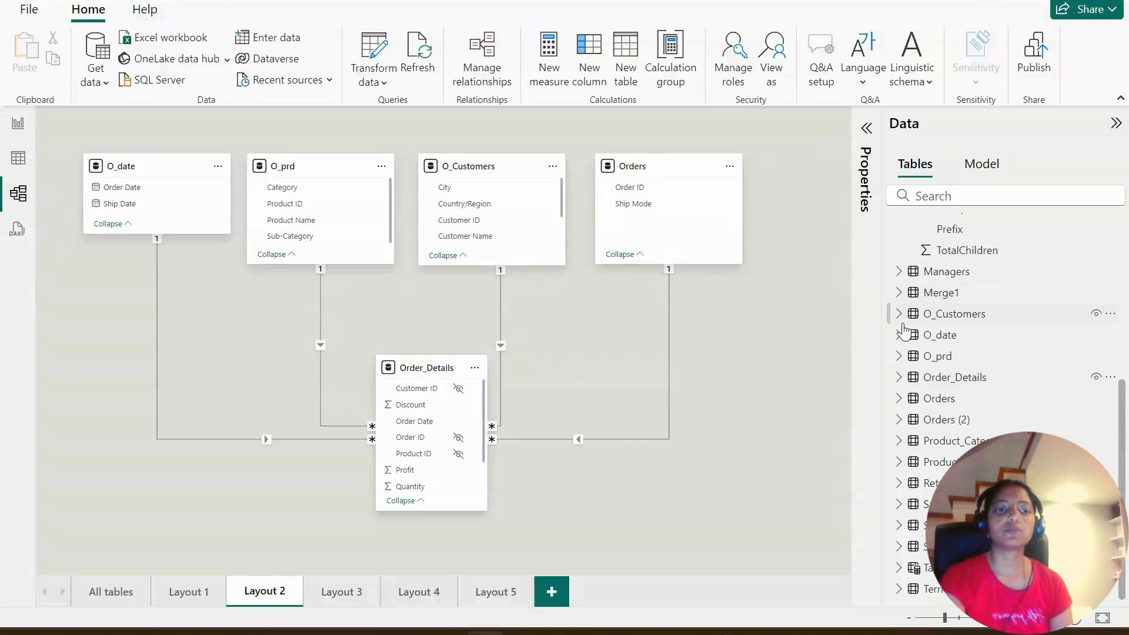
scroll(994, 369, "up", 4)
scroll(994, 369, "up", 1)
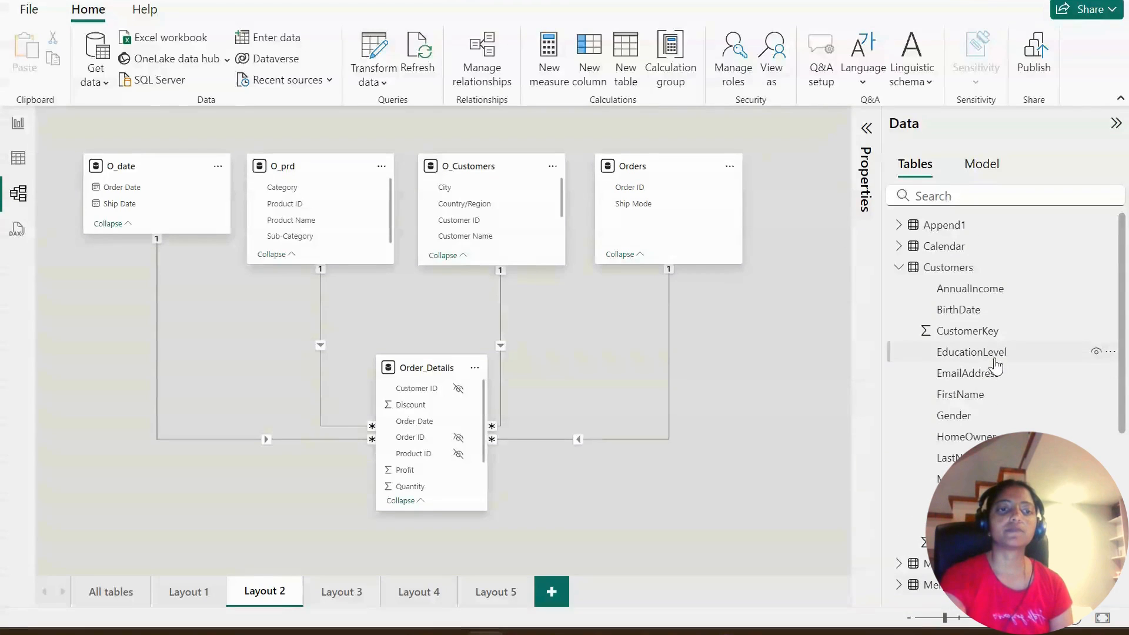
left_click(899, 266)
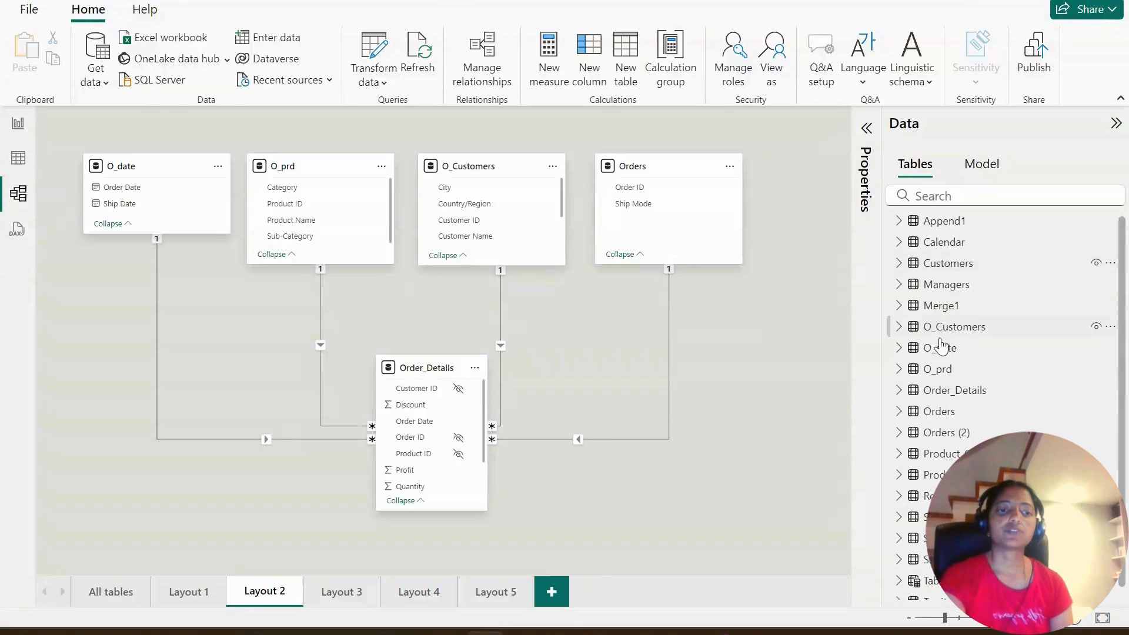
- Expand the Orders (2) table in the data list and hide its Order ID field from report view
scroll(917, 383, "down", 1)
left_click(898, 415)
scroll(986, 397, "down", 10)
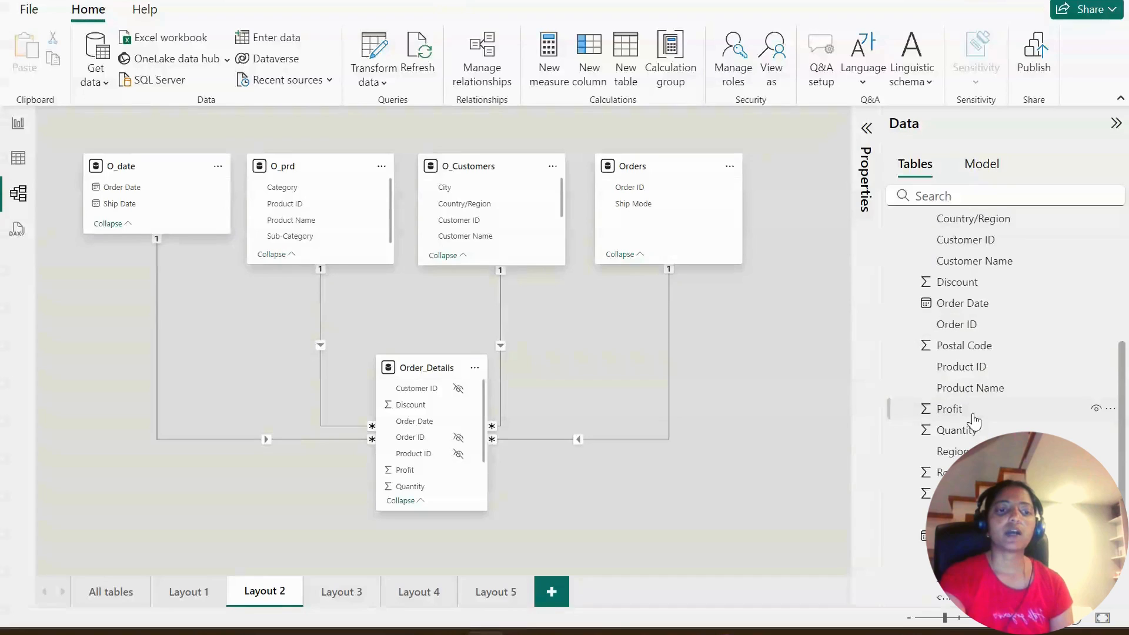
scroll(976, 417, "down", 2)
scroll(978, 412, "up", 2)
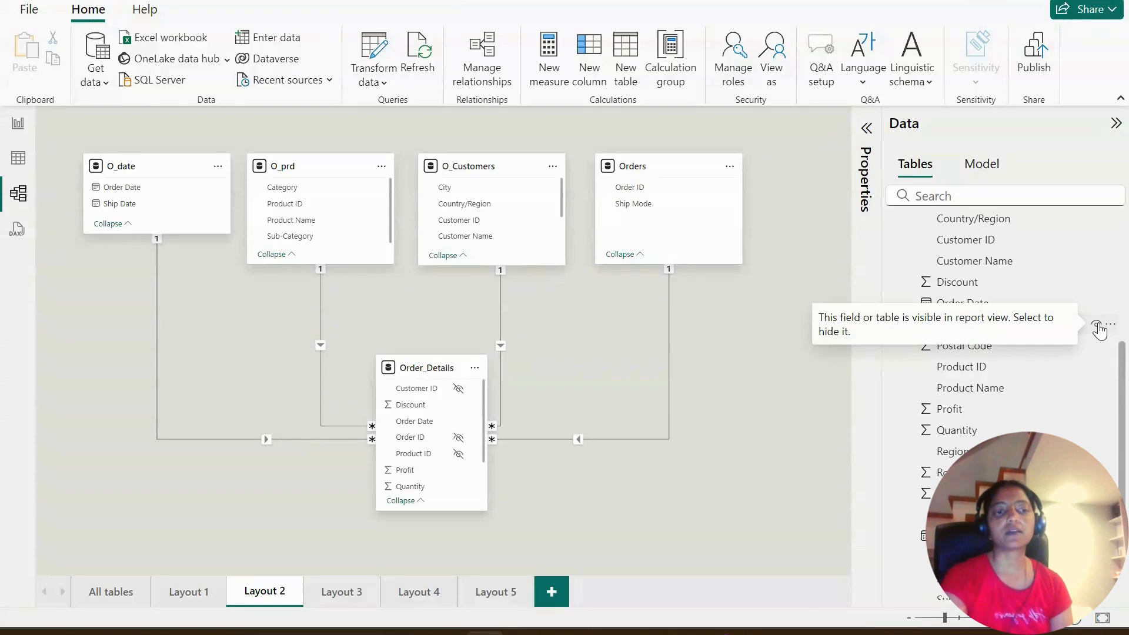
left_click(1101, 324)
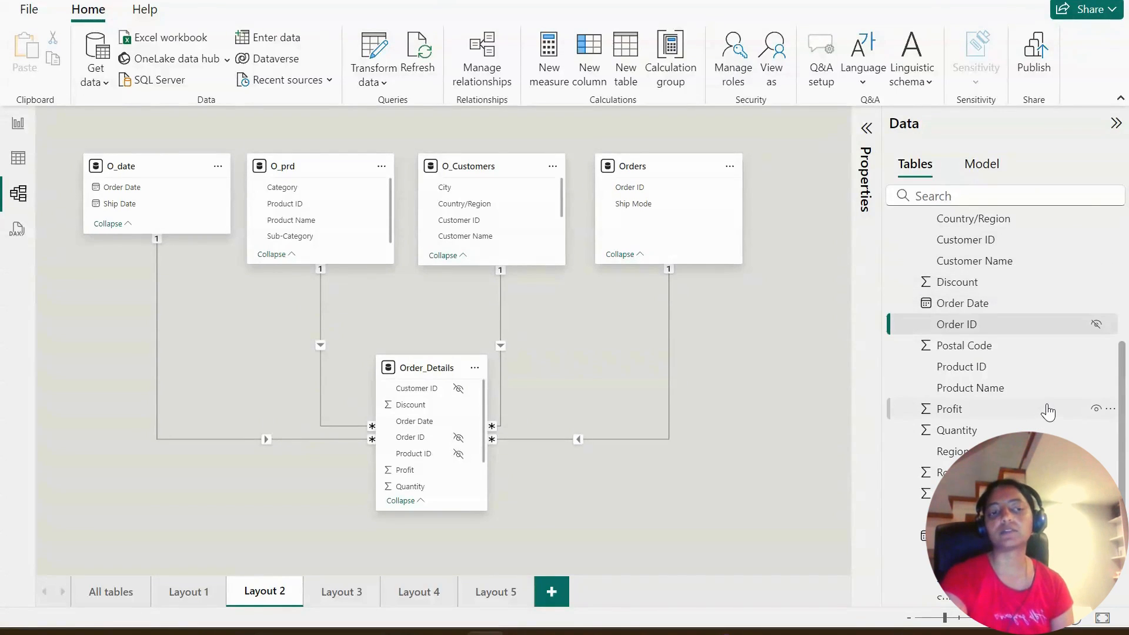
scroll(1058, 388, "up", 5)
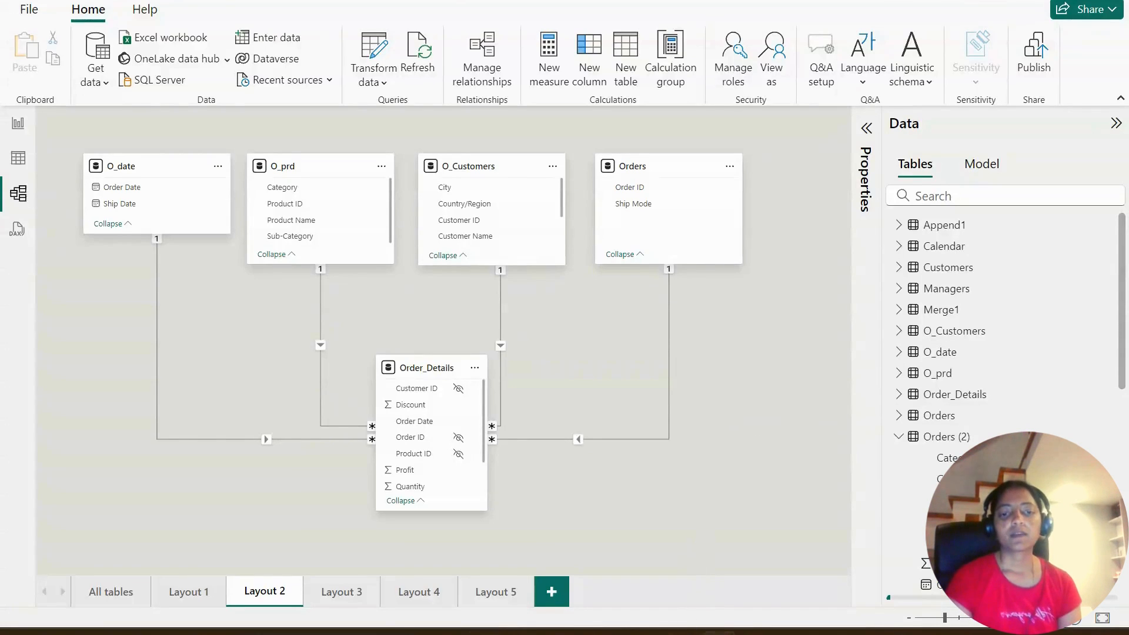
- Switch to the GitHub README in the browser and highlight the Data Modelling topics from "Normalizations & De-normalizations in Power BI" through "Data Modelling Best practices"
mouse_move(782, 632)
left_click(676, 567)
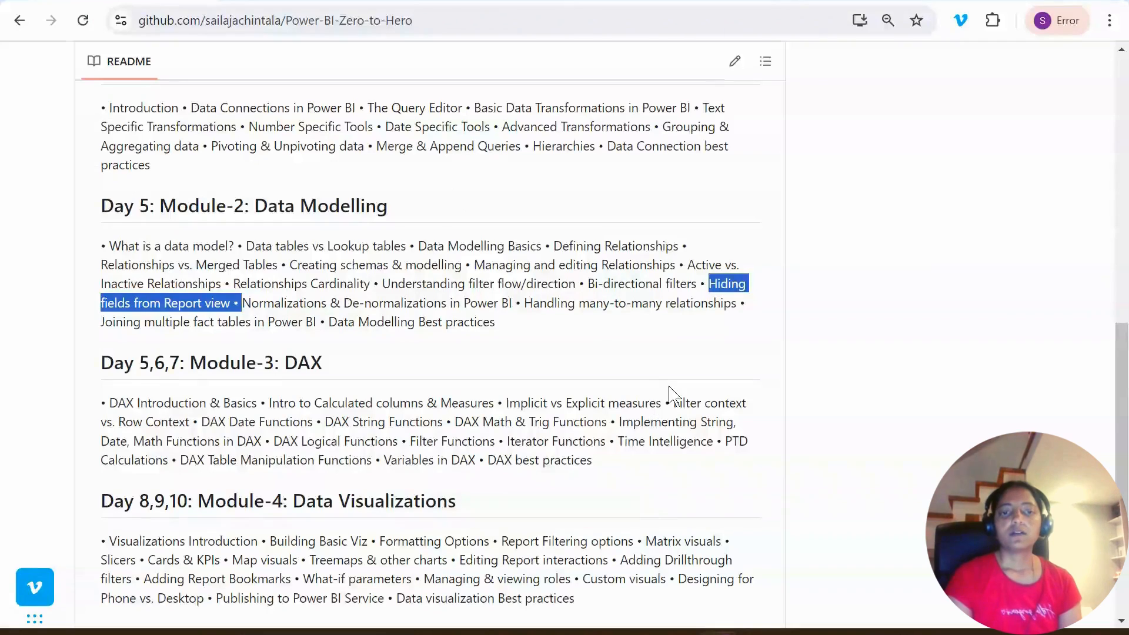
left_click(280, 321)
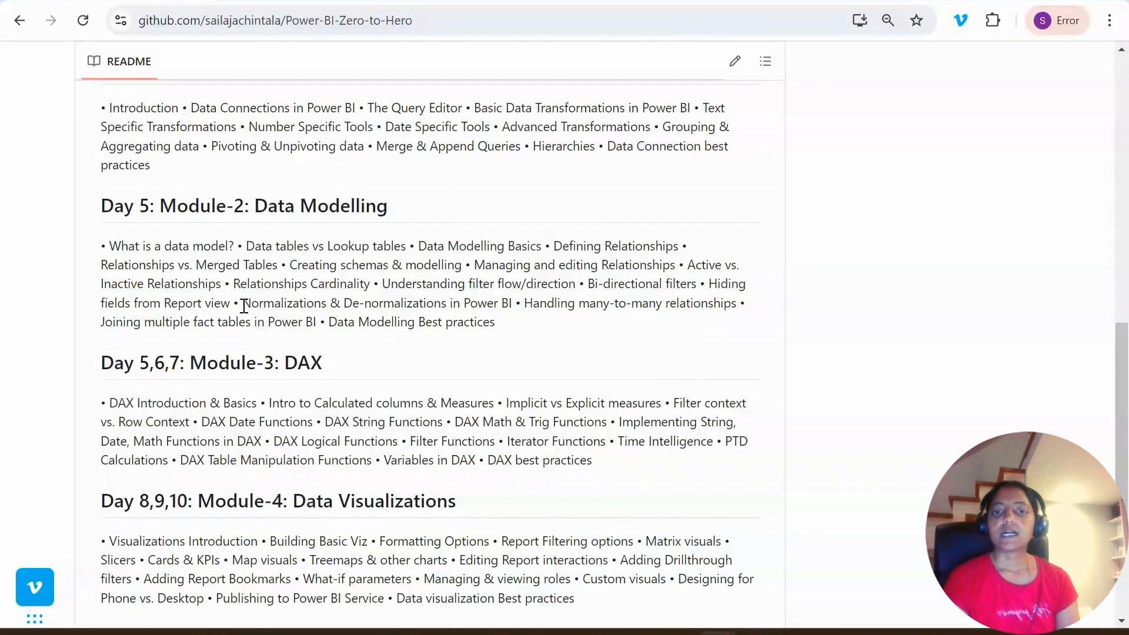
left_click_drag(244, 306, 509, 324)
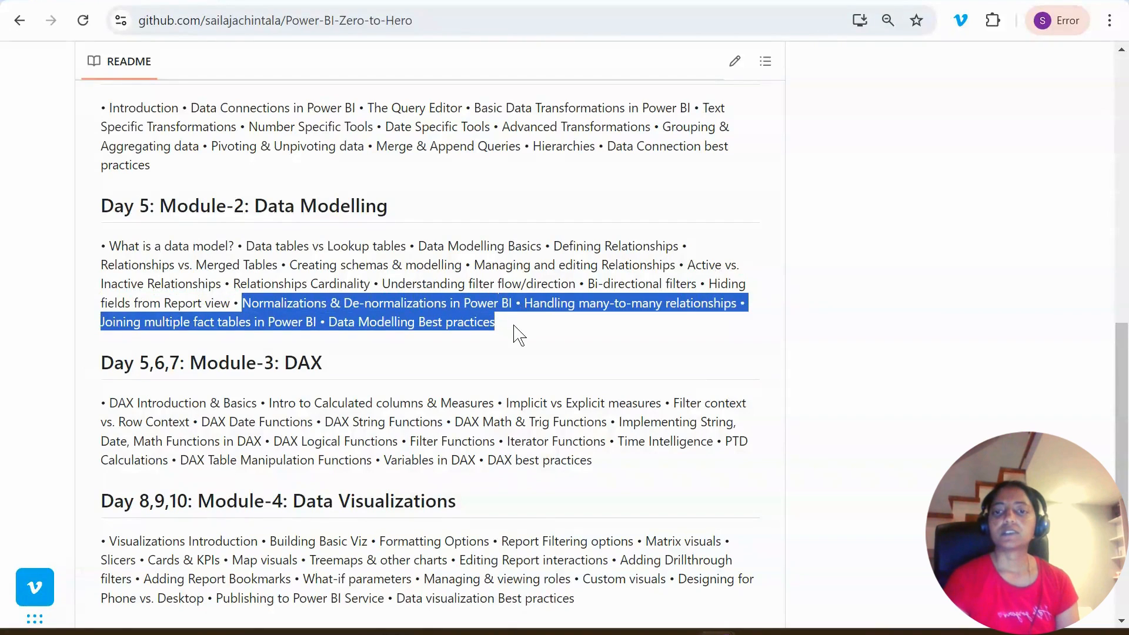